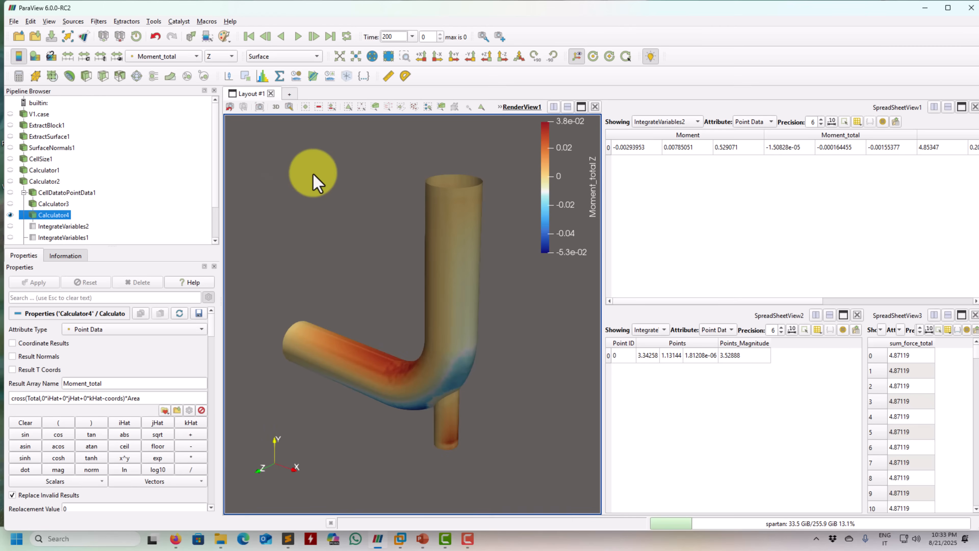
- Launch a second, empty ParaView 6.0.0-RC2 session from the desktop and dismiss its welcome window
left_click(925, 8)
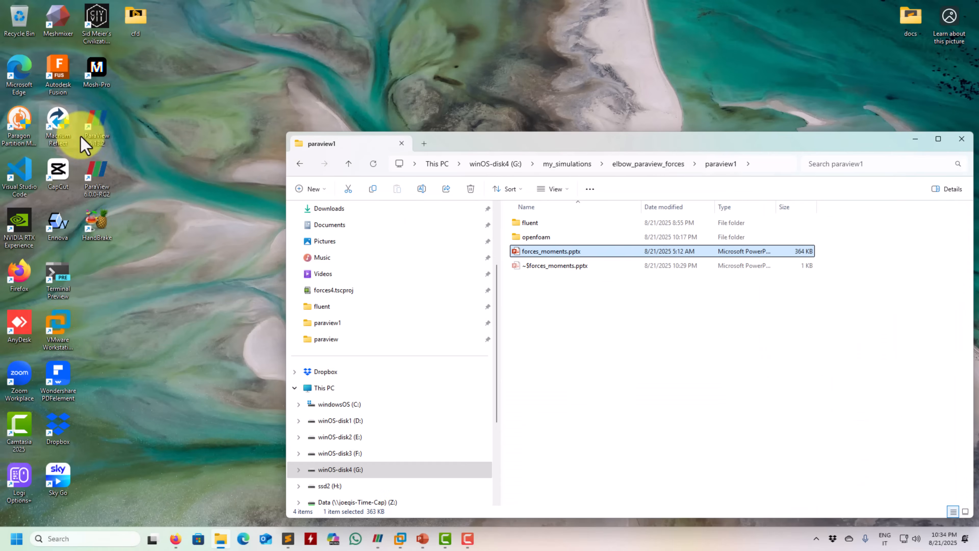
double_click(525, 253)
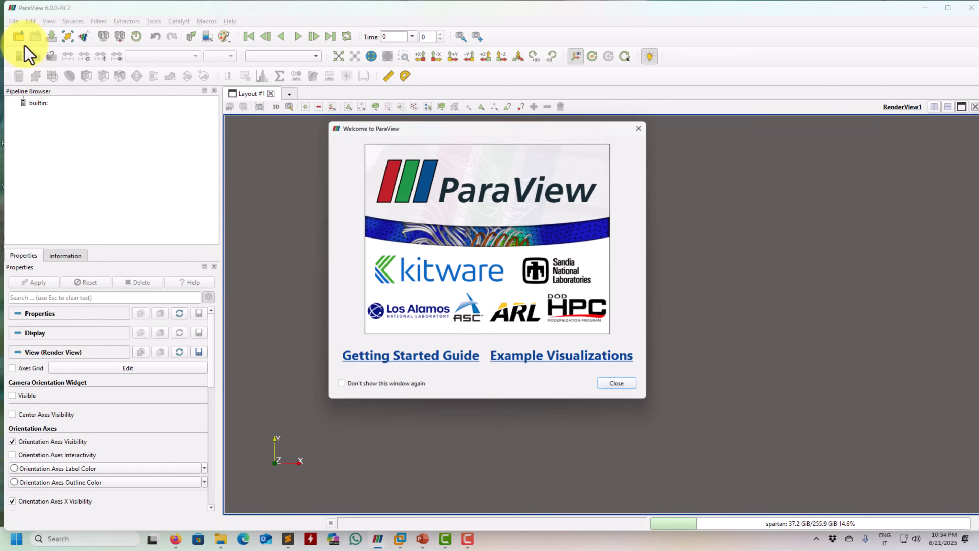
left_click(632, 389)
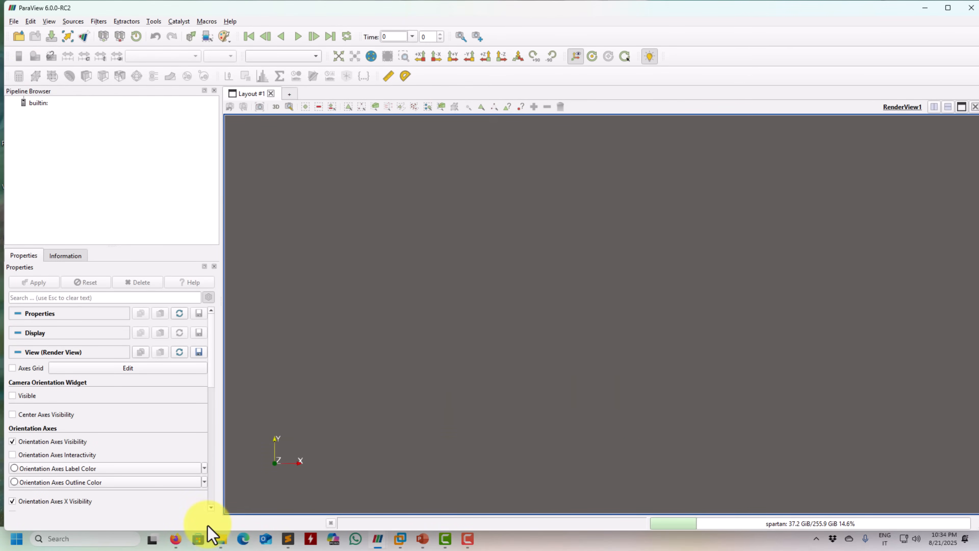
- Switch to File Explorer, open the openfoam folder inside paraview1, and copy its full path
left_click(222, 540)
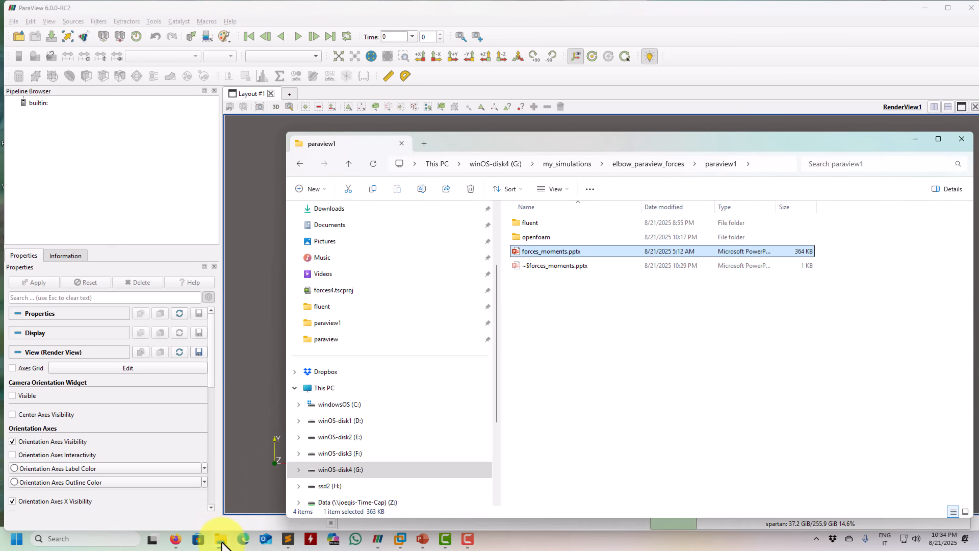
double_click(544, 237)
left_click(782, 165)
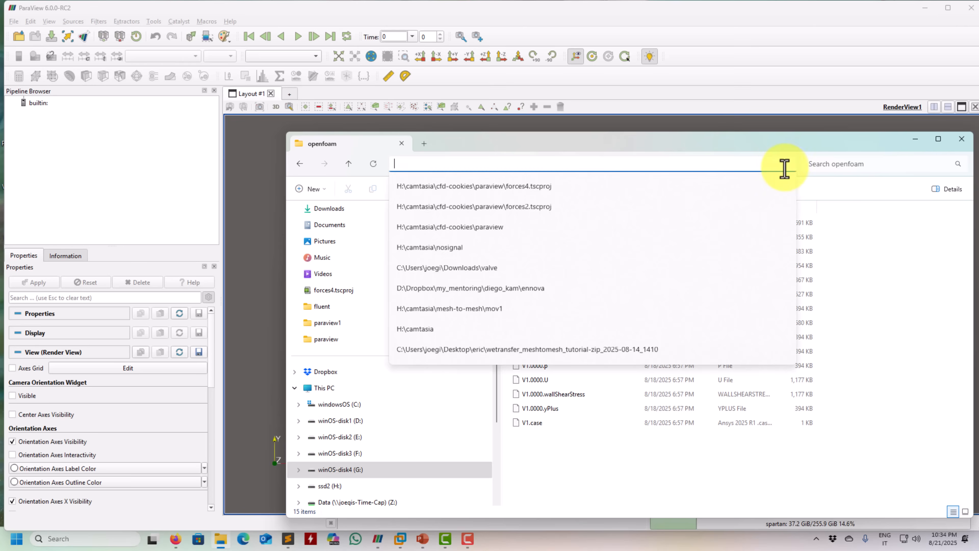
key("Escape")
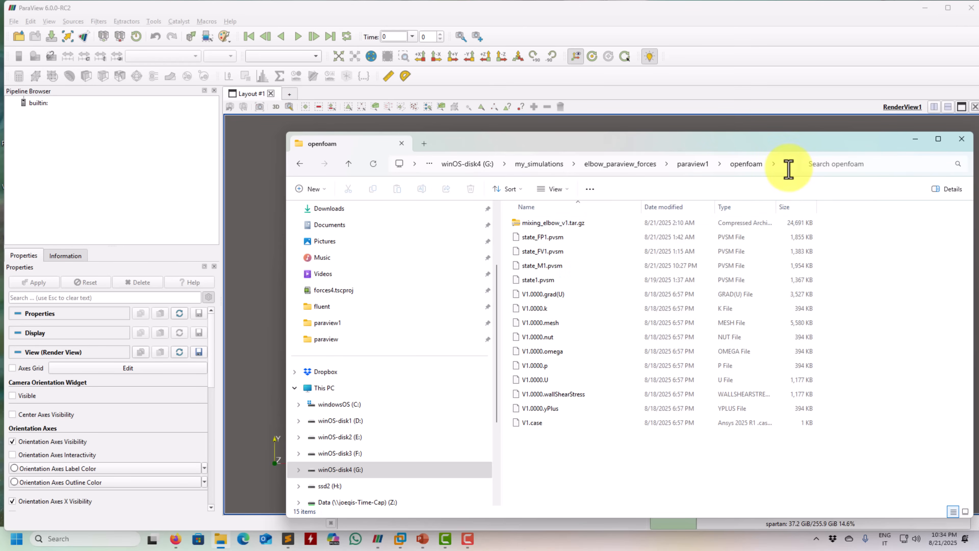
left_click(787, 168)
key("ctrl+c")
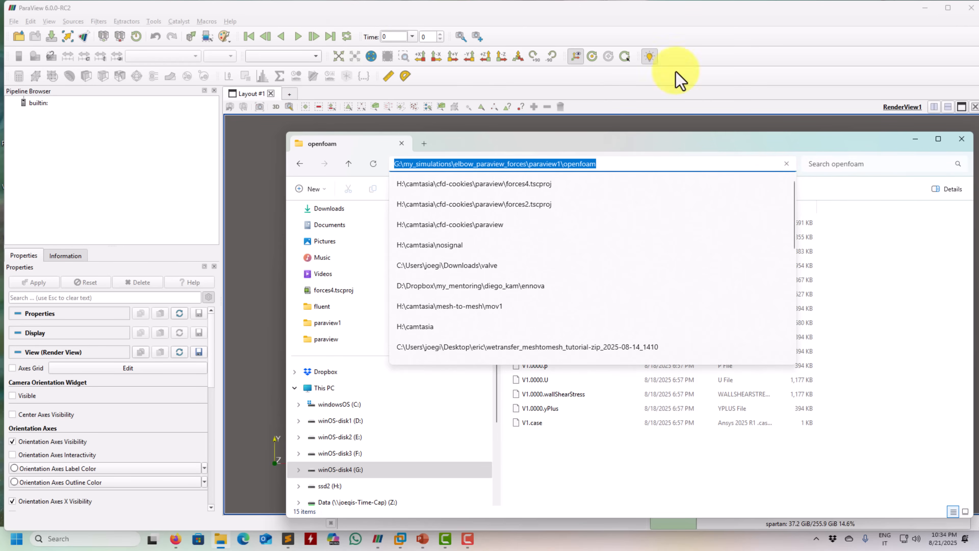
- Switch back to ParaView and load V1.case from the copied openfoam folder path with all cell arrays
left_click(915, 139)
left_click(13, 22)
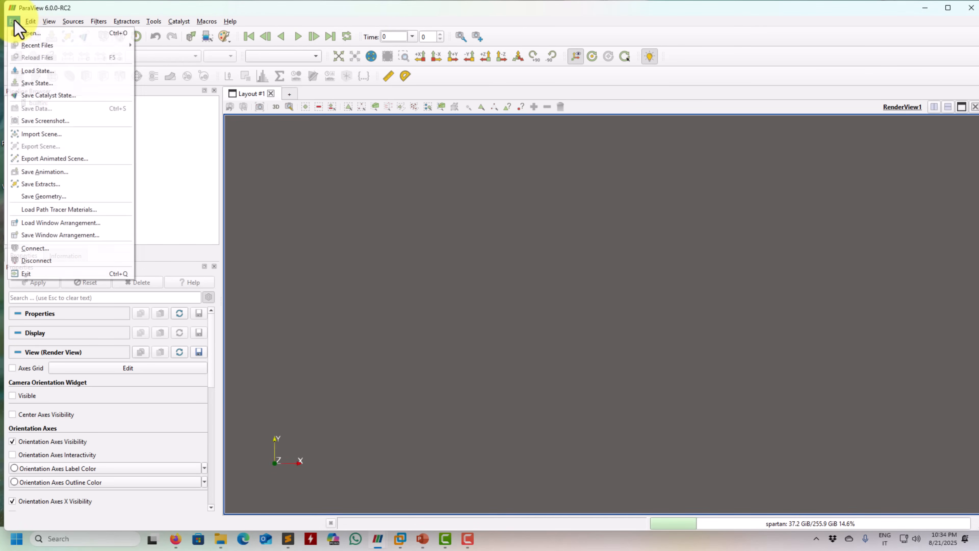
left_click(30, 33)
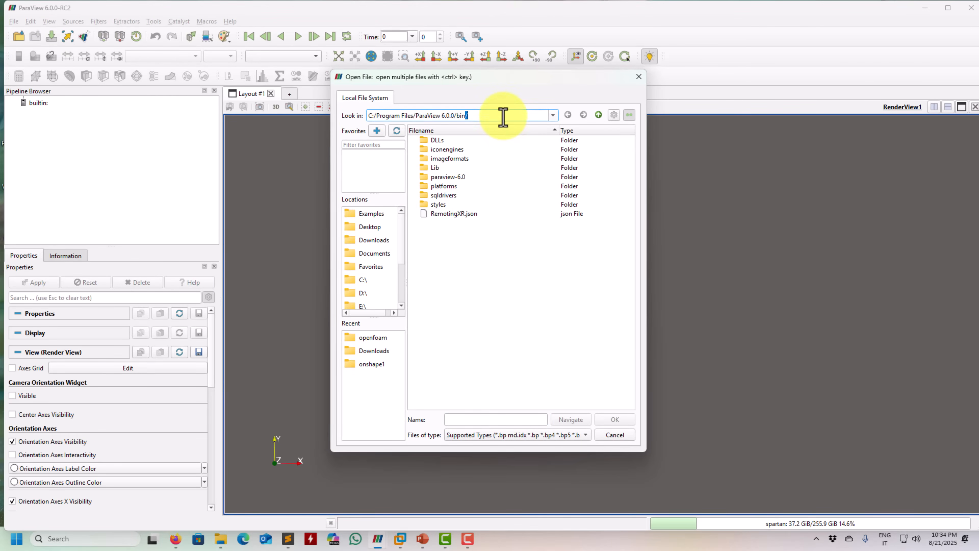
key("ctrl+a")
key("ctrl+v")
key("Return")
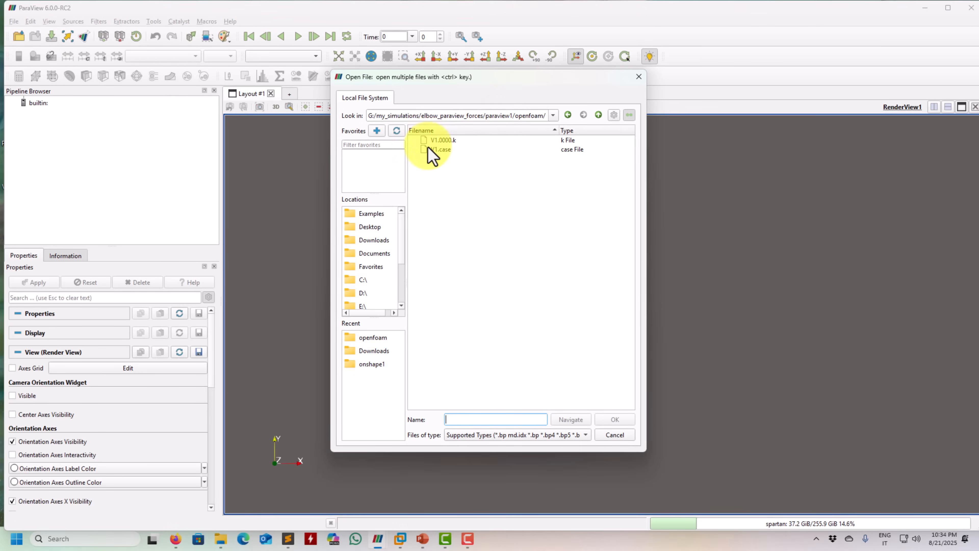
double_click(436, 150)
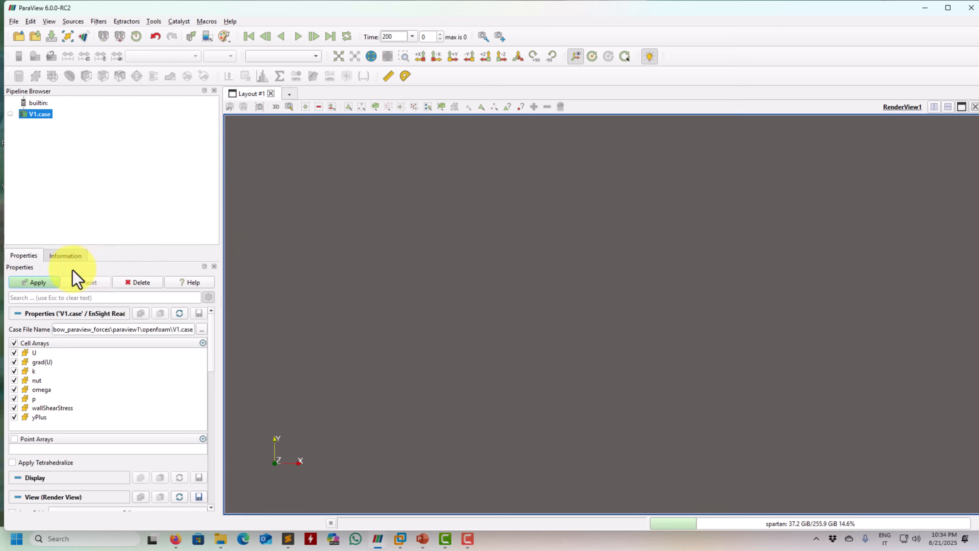
left_click(40, 287)
left_click_drag(585, 406, 470, 328)
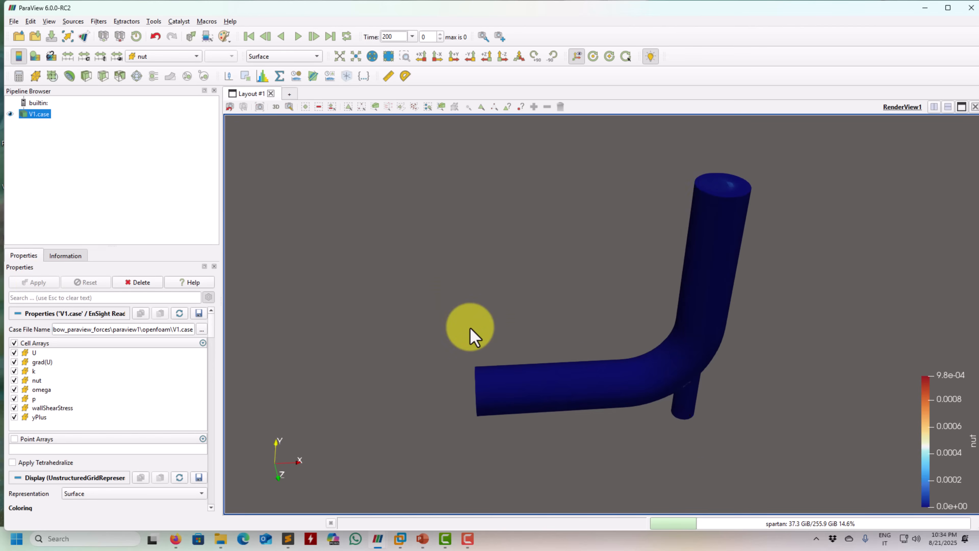
- Convert the V1.case cell data to point data, compare the available coloring arrays, and maximize the ParaView window
left_click(184, 56)
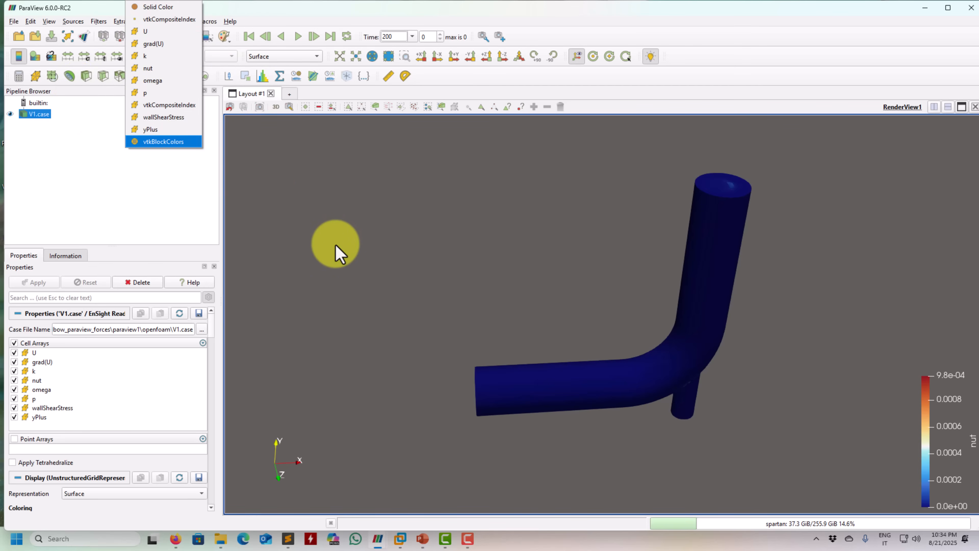
left_click(322, 210)
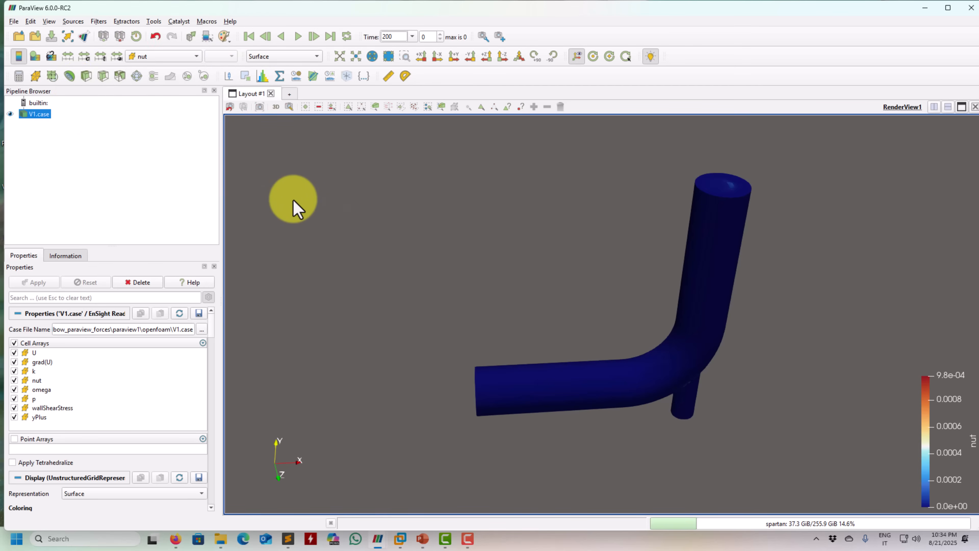
left_click(36, 76)
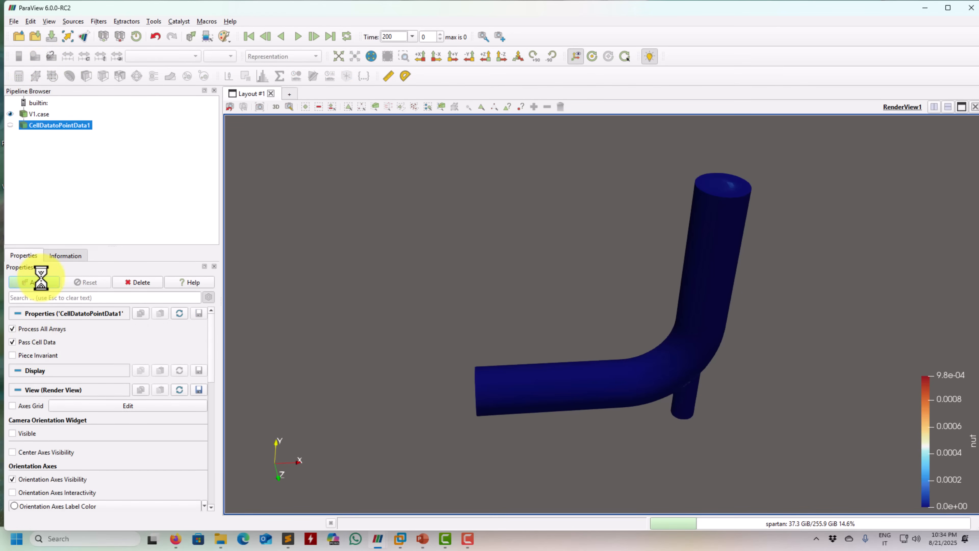
left_click(181, 56)
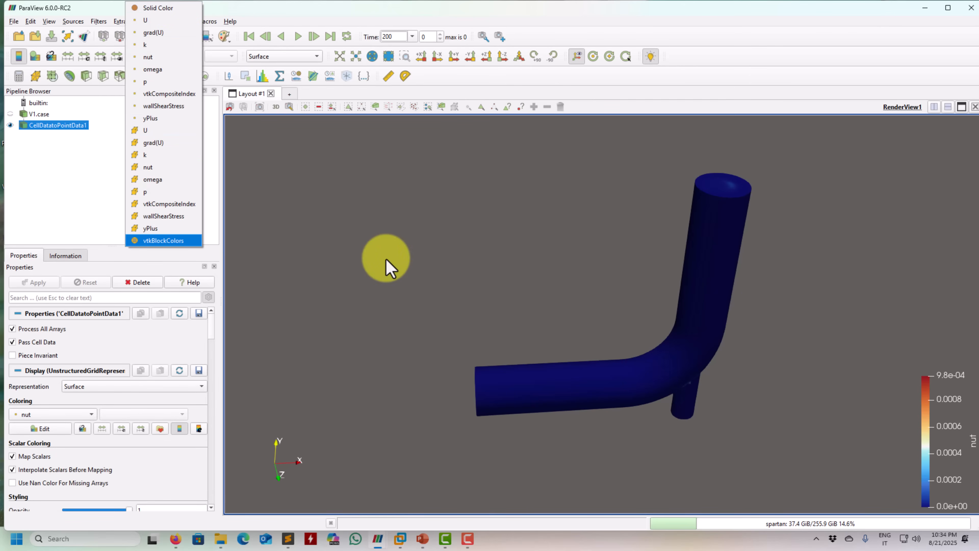
left_click(365, 260)
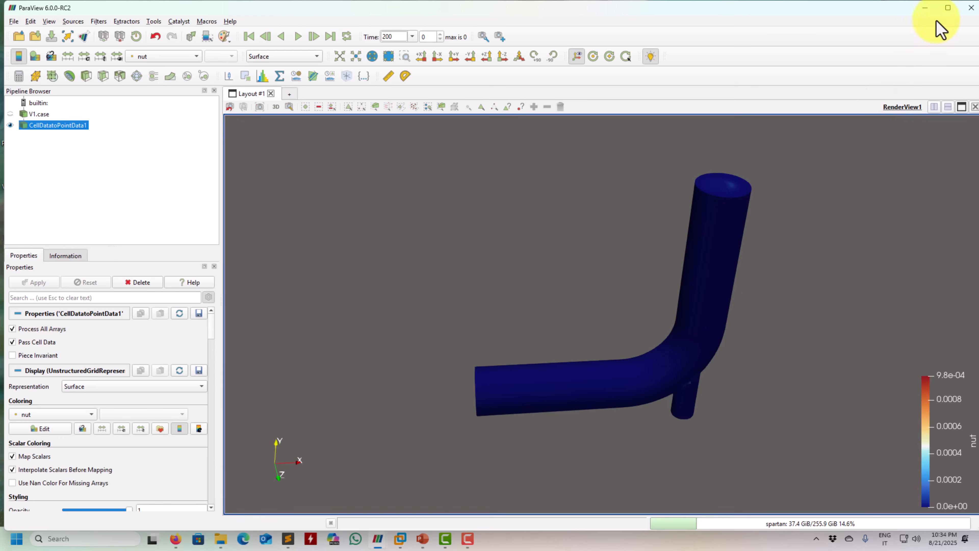
left_click(947, 7)
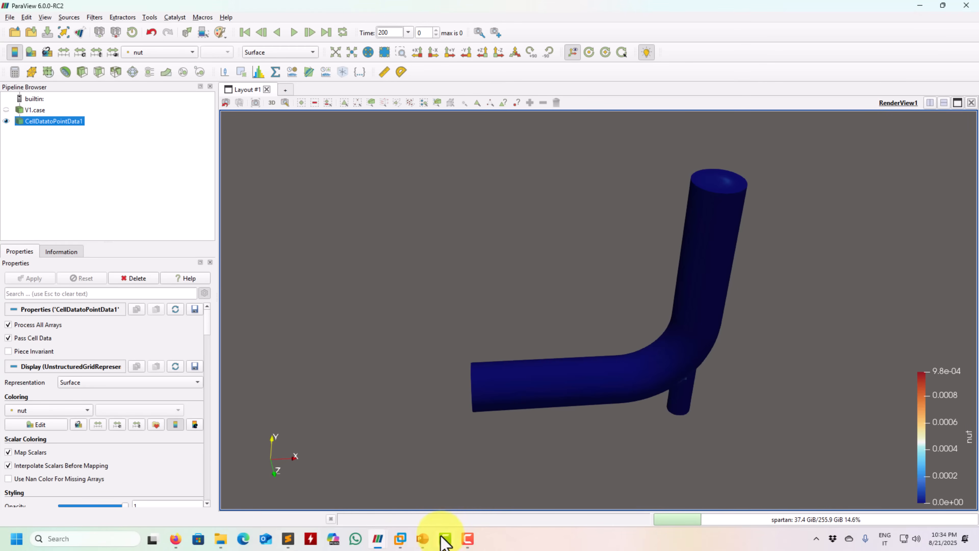
- Bring up the finished ParaView session in a smaller window, check its pipeline's ExtractBlock1 entry, and return to the new session
left_click(400, 538)
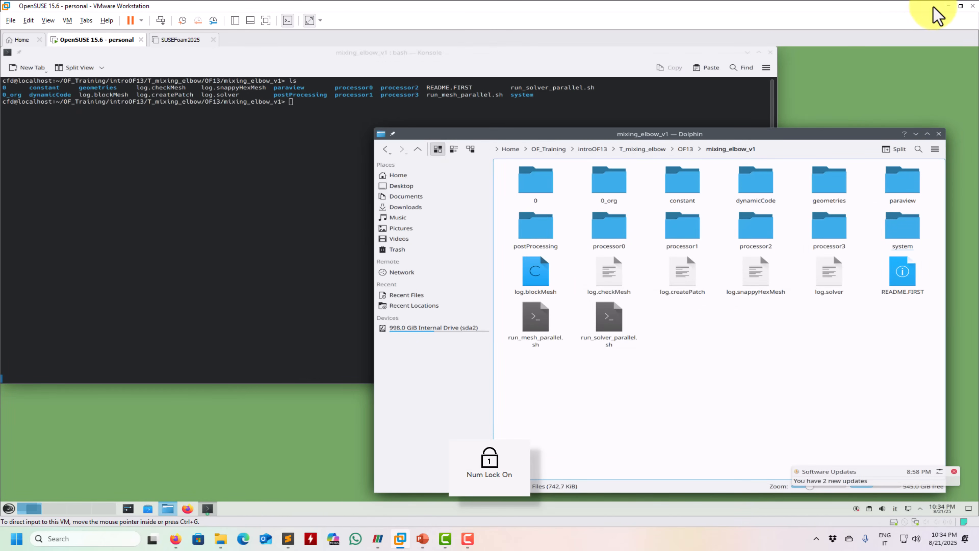
left_click(949, 6)
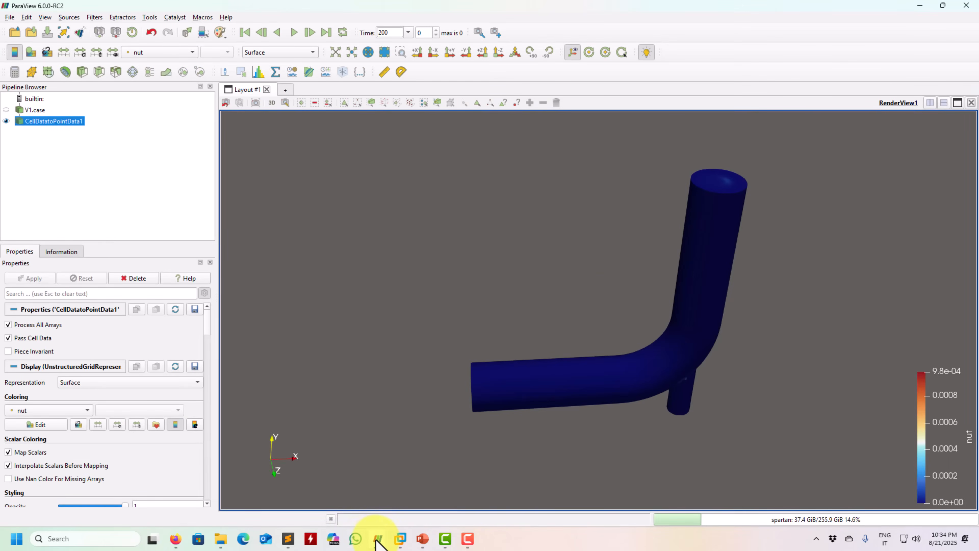
mouse_move(377, 542)
left_click(349, 502)
left_click_drag(826, 5, 458, 106)
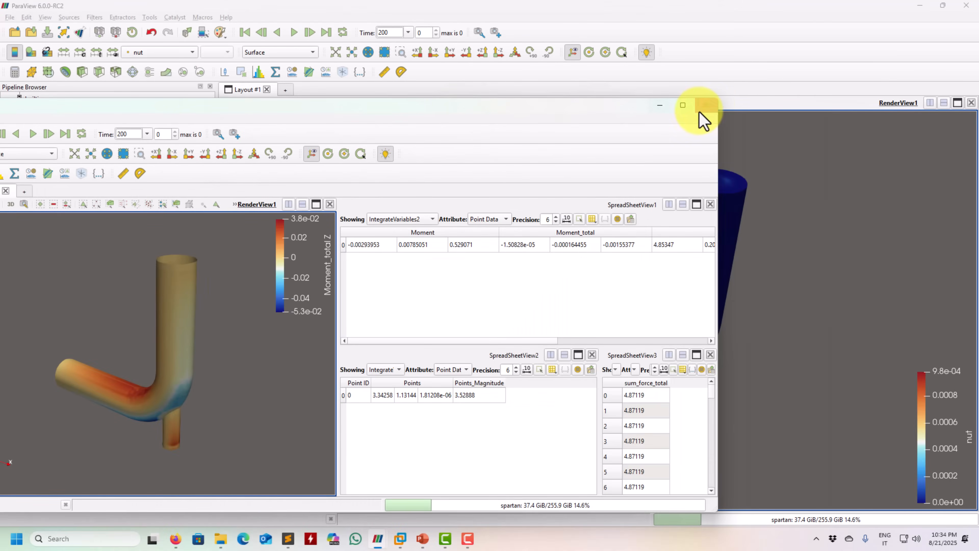
left_click_drag(720, 99, 398, 202)
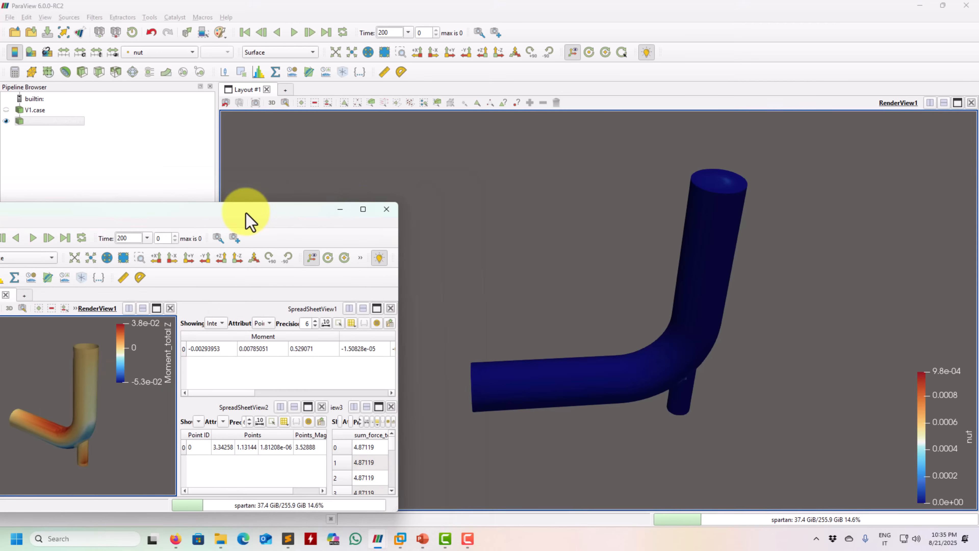
left_click_drag(251, 219, 751, 132)
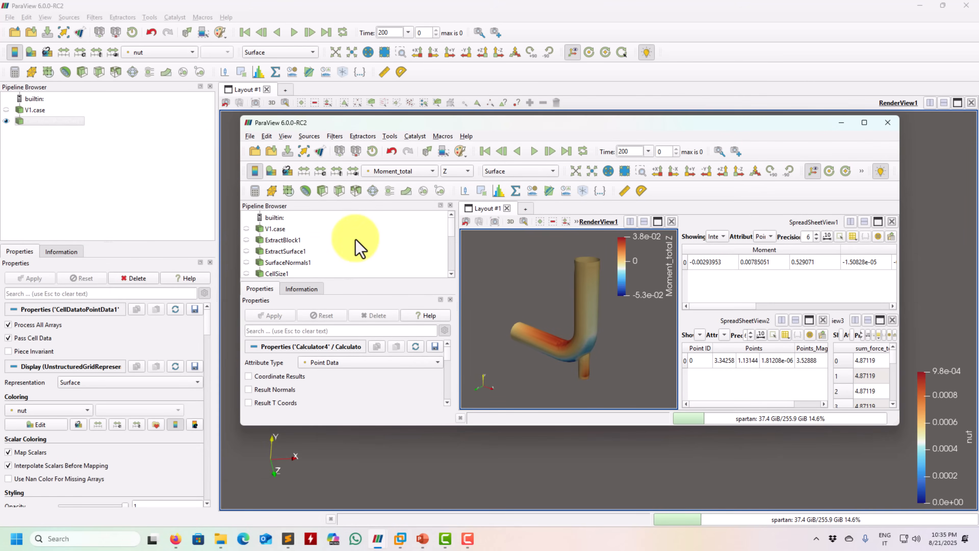
left_click(290, 241)
left_click(380, 481)
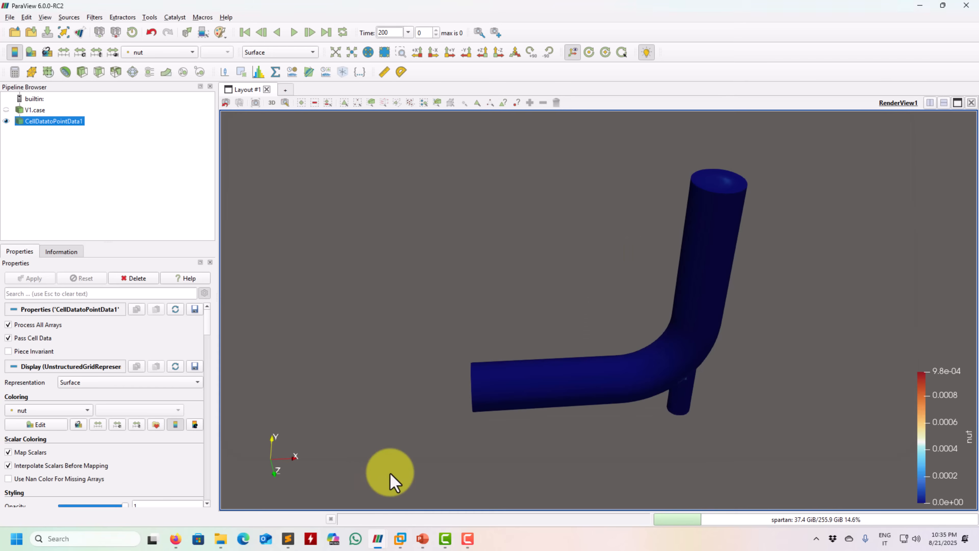
- Extract the pipe_small and pipe_large blocks from CellDatatoPointData1
left_click_drag(484, 340, 419, 301)
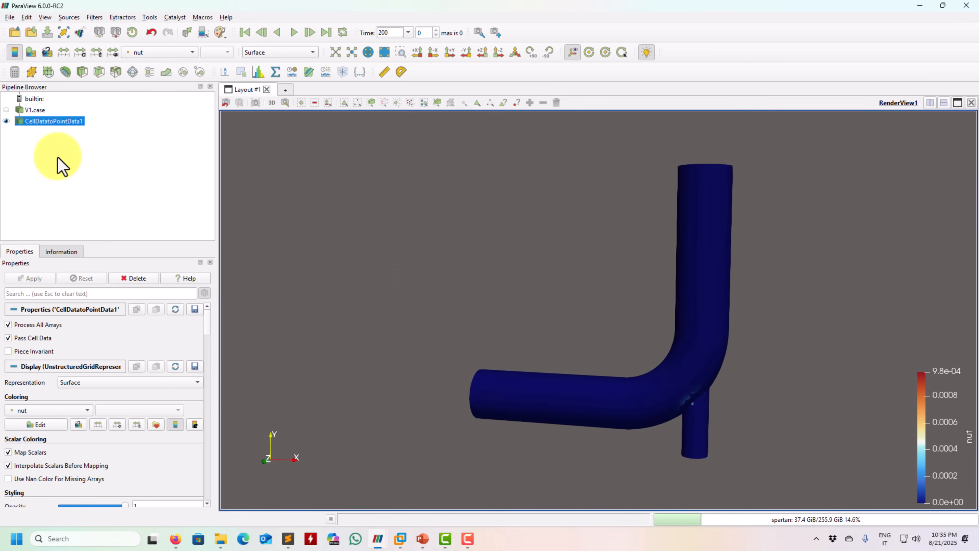
left_click(95, 19)
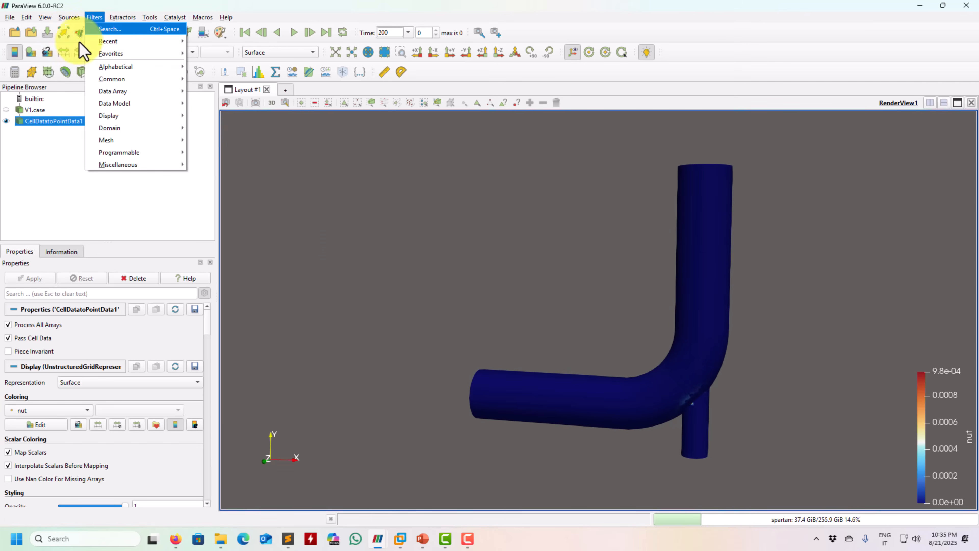
left_click(32, 180)
left_click(52, 118)
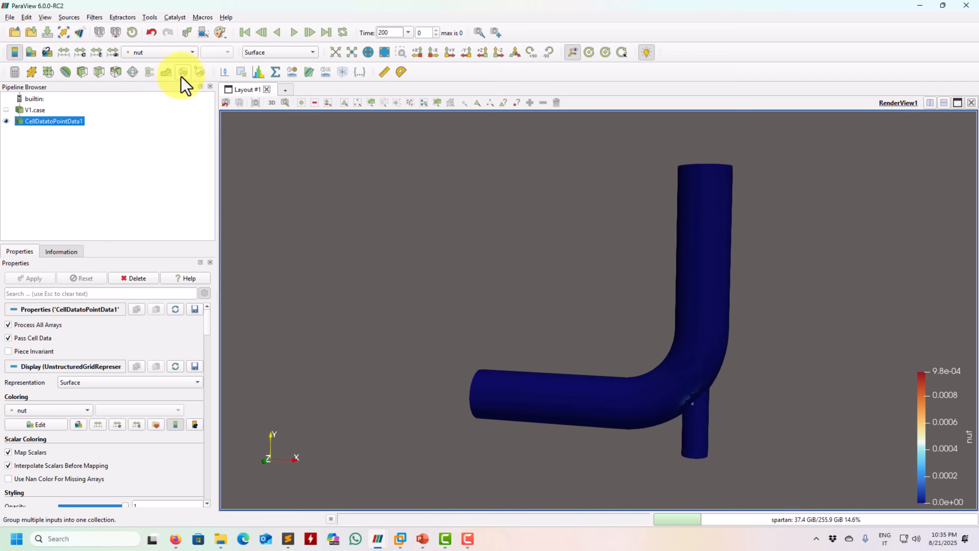
left_click(200, 73)
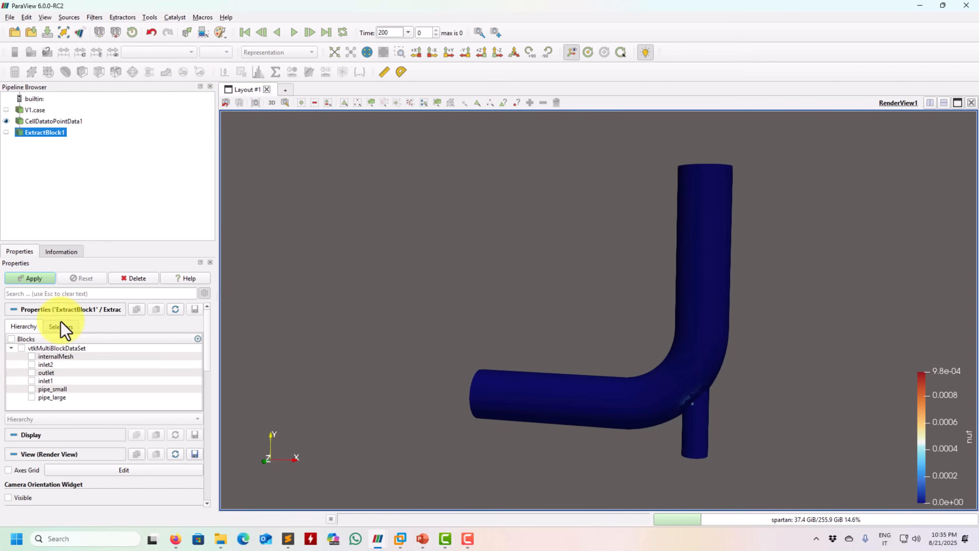
left_click(31, 389)
left_click(31, 397)
left_click(30, 278)
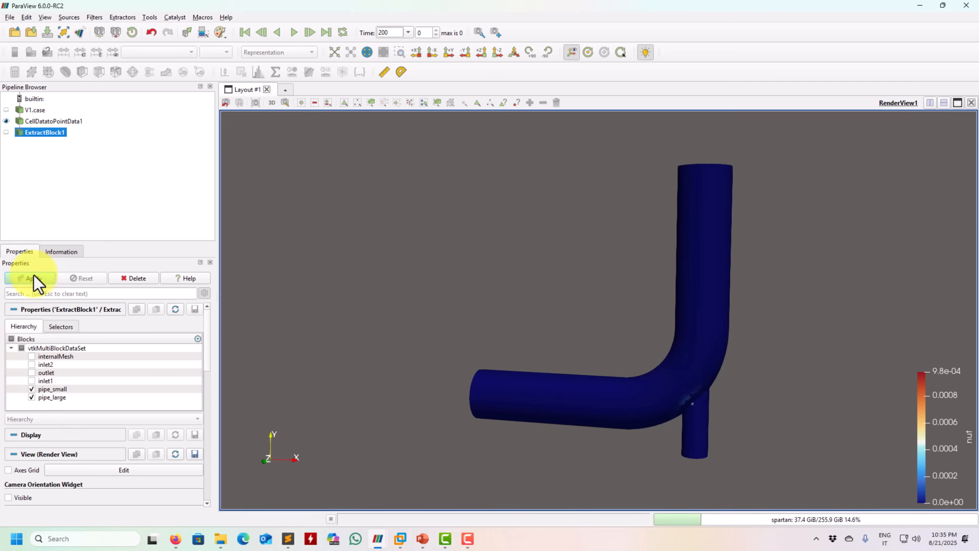
- Color the extracted pipe walls by the cell array U, followed by the cell array p
left_click_drag(499, 295, 570, 313)
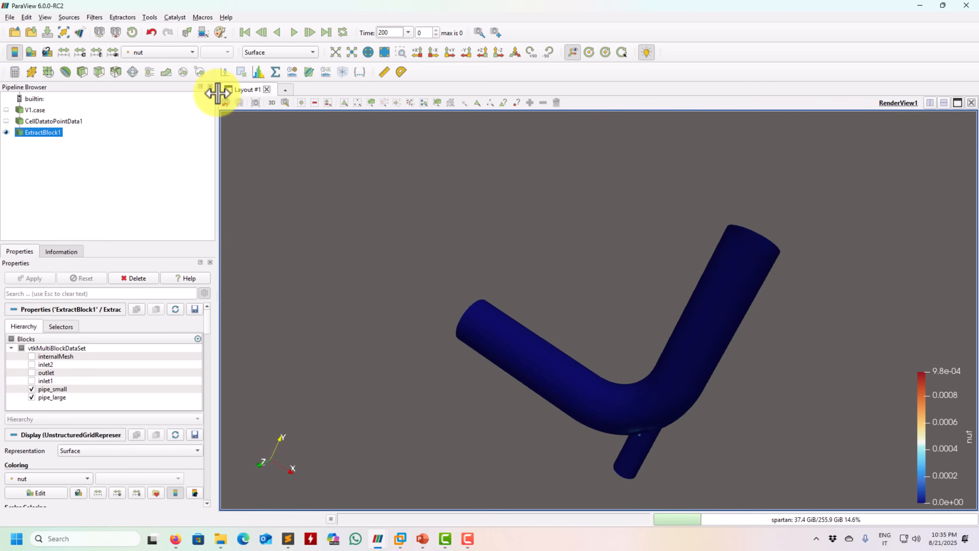
left_click(182, 55)
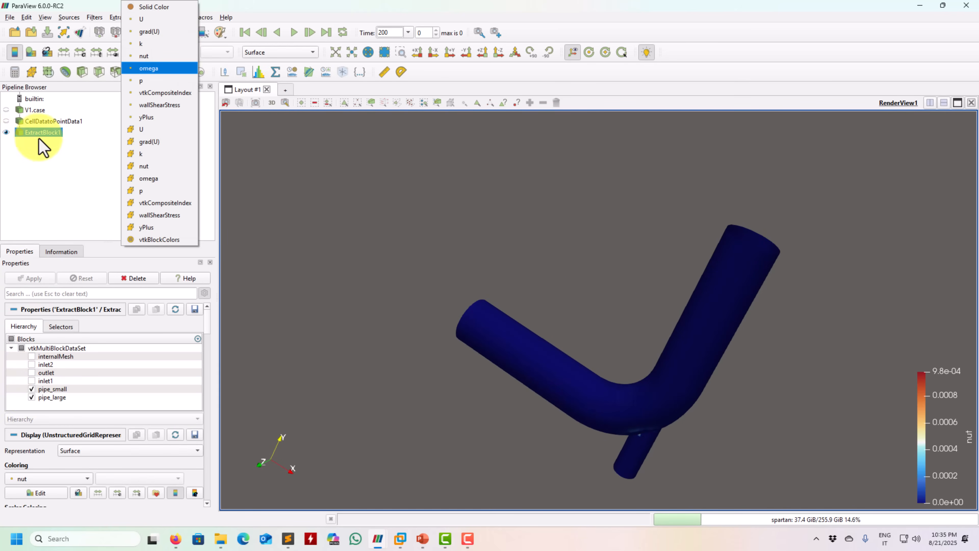
left_click(155, 131)
left_click_drag(437, 278, 262, 168)
left_click(174, 54)
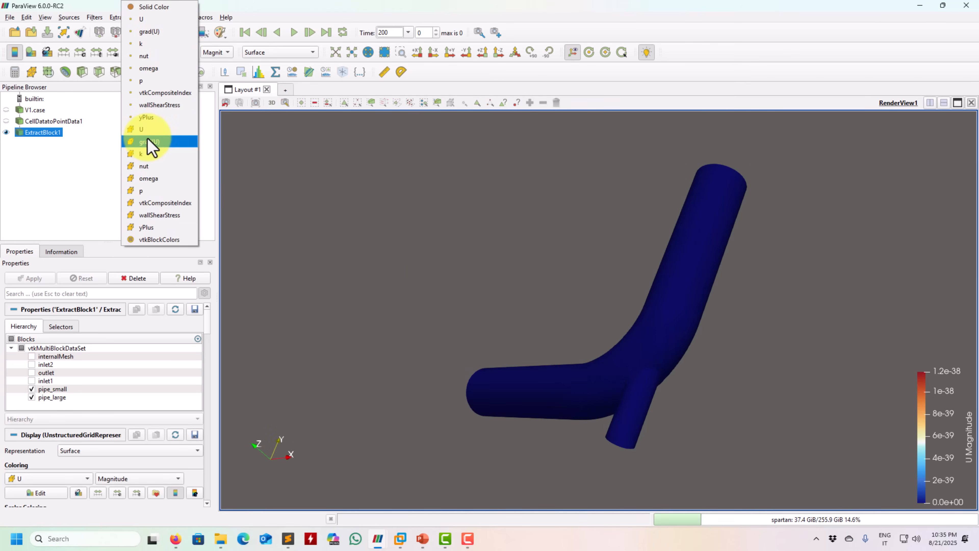
left_click(152, 196)
- Color the extracted pipe walls by the magnitude of the cell array wallShearStress and inspect the elbow from several angles
left_click(166, 53)
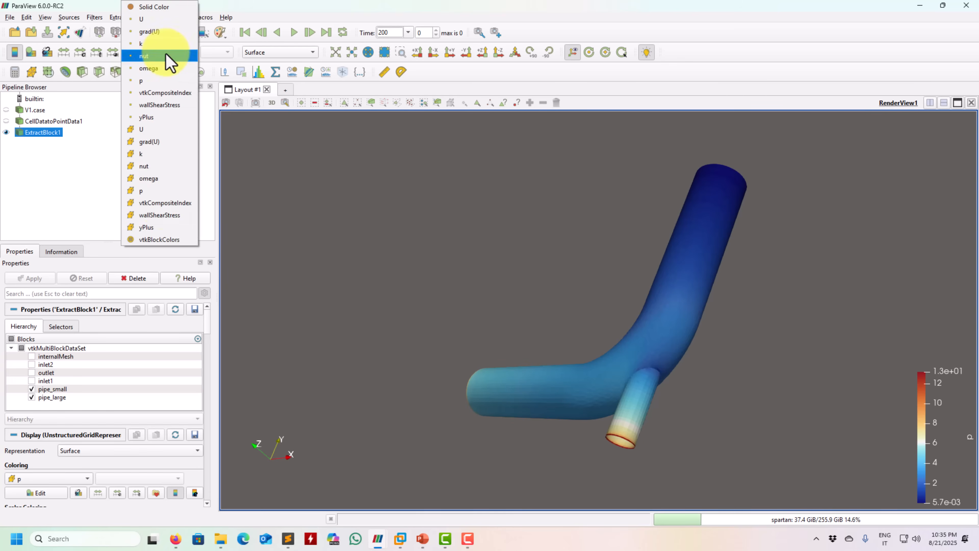
left_click(173, 220)
left_click_drag(385, 304, 536, 346)
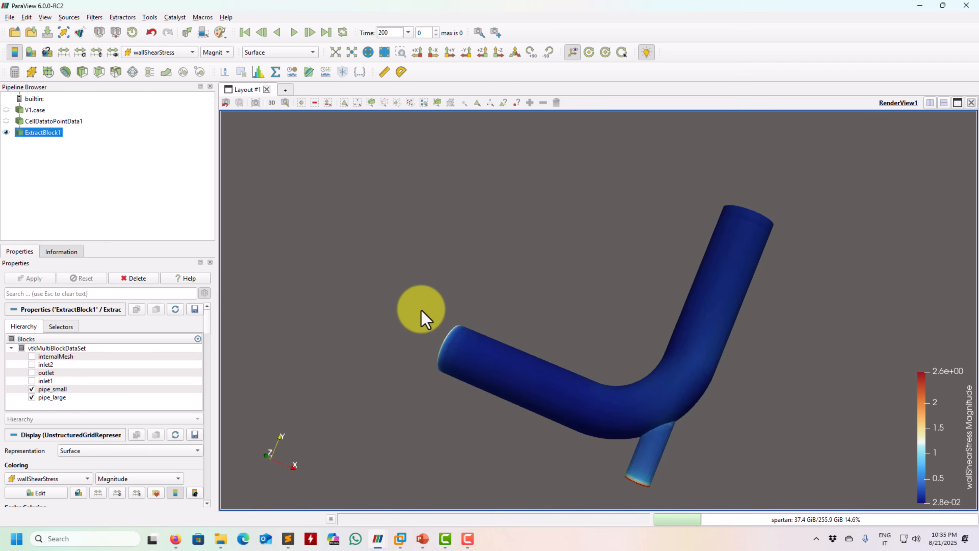
left_click_drag(422, 310, 362, 307)
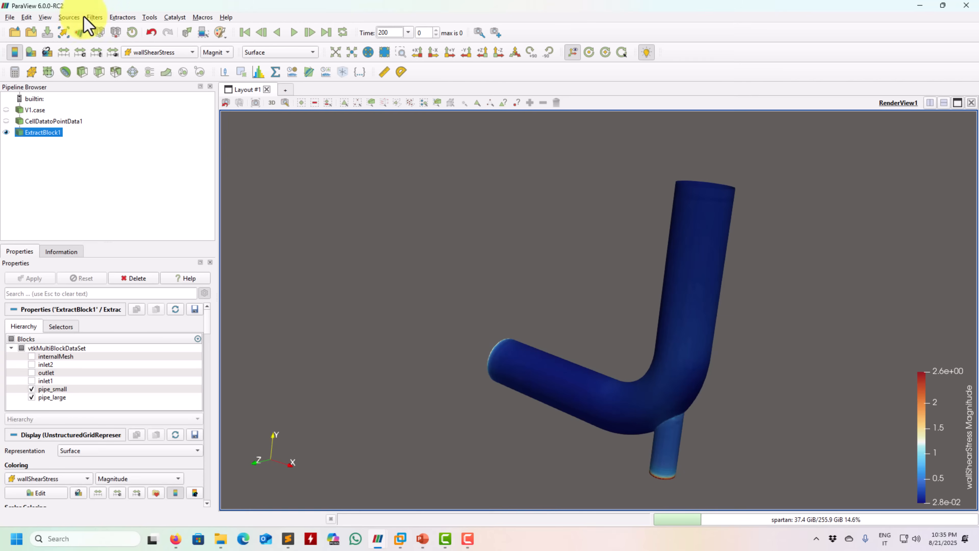
- Search the filters for "surface" and check which input type the Surface Normals filter requires
left_click(94, 18)
left_click(113, 30)
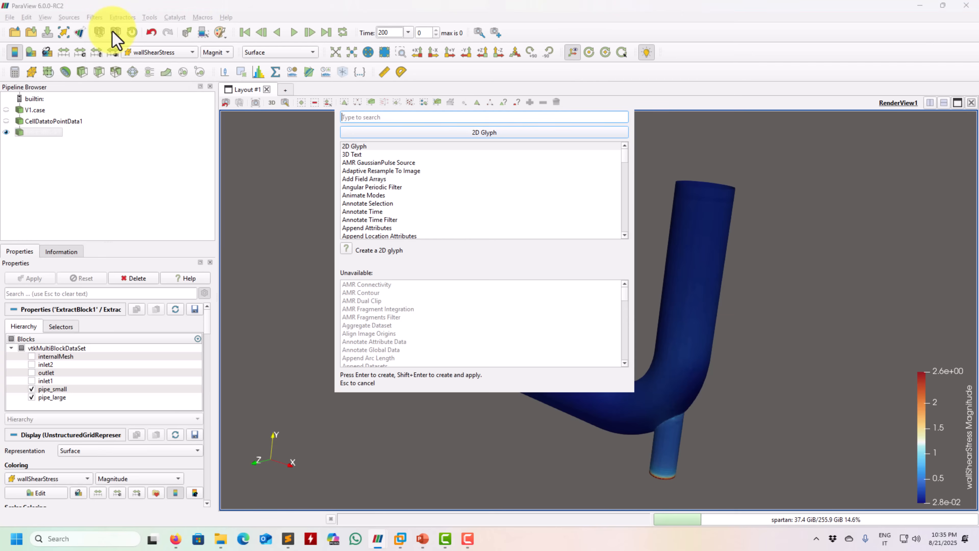
type("surface")
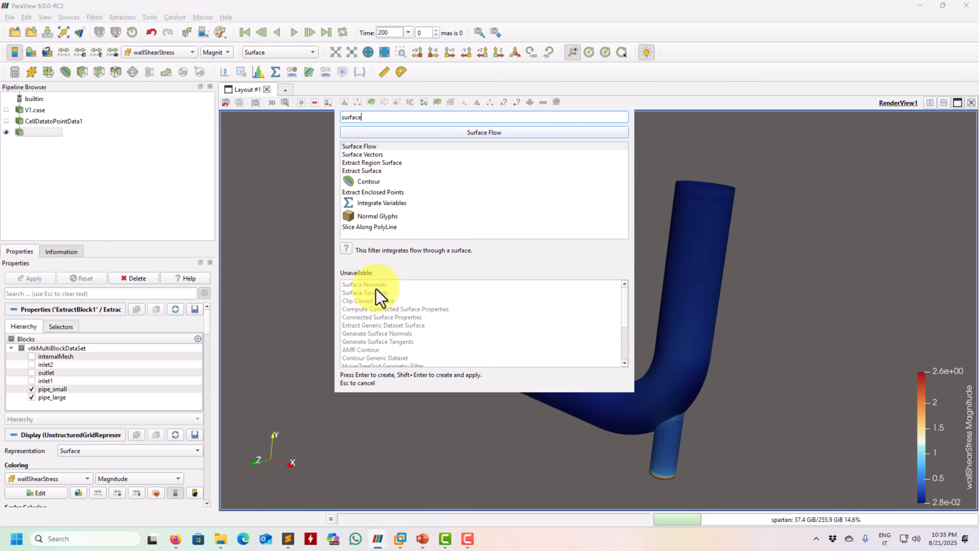
left_click(366, 285)
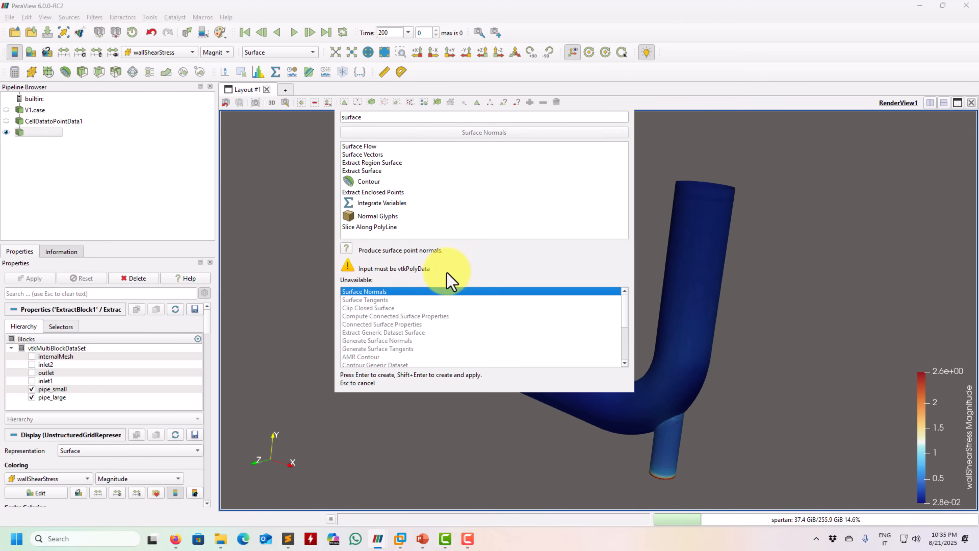
left_click(270, 224)
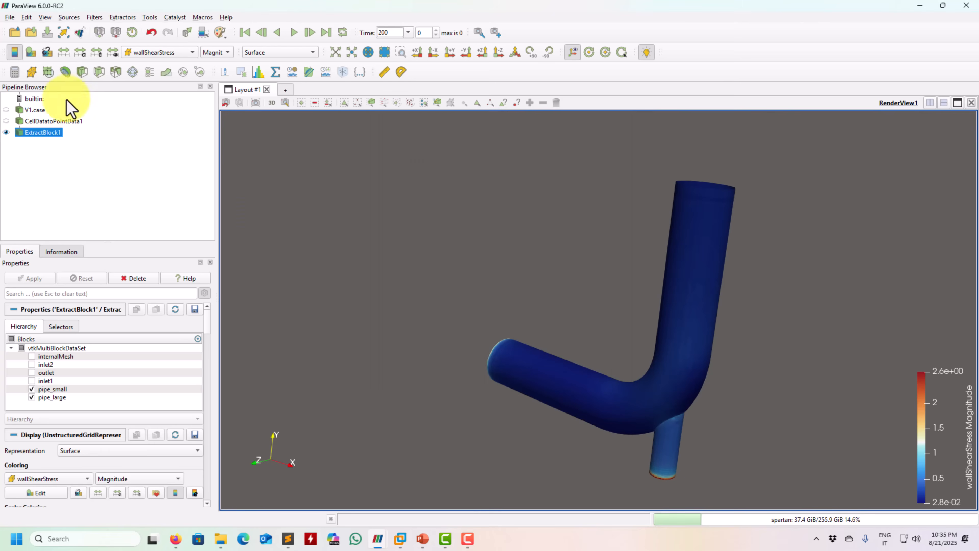
- Apply the Extract Surface filter to the pipe walls in ExtractBlock1
left_click(97, 18)
mouse_move(115, 66)
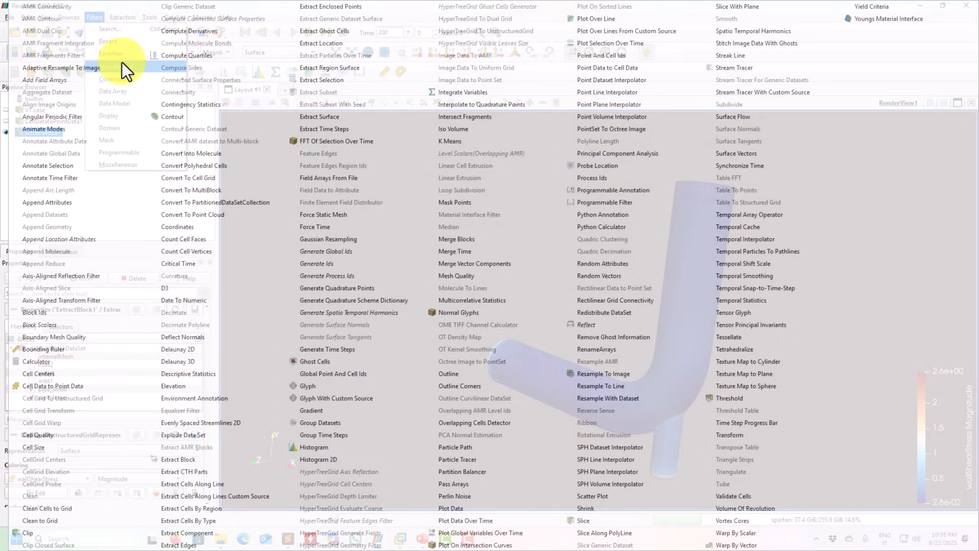
left_click(324, 121)
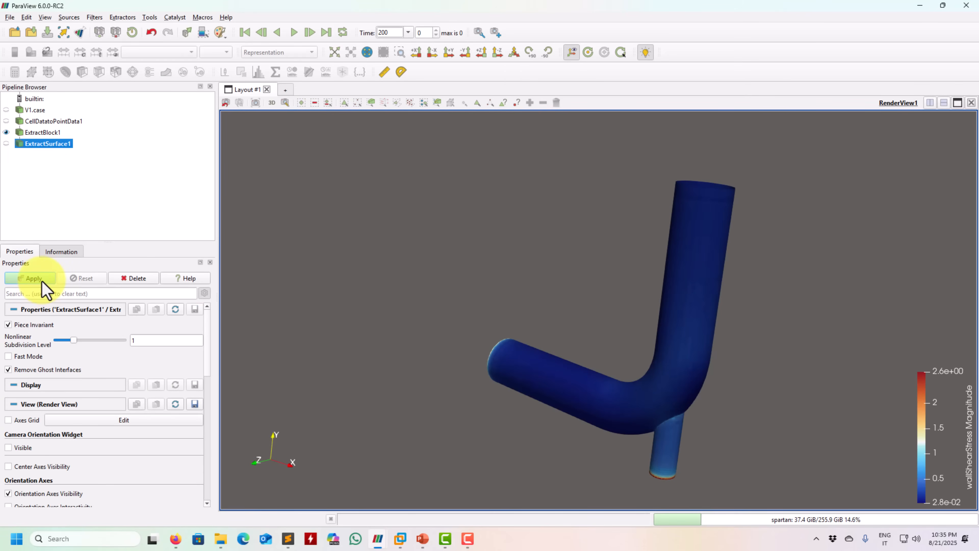
left_click(42, 280)
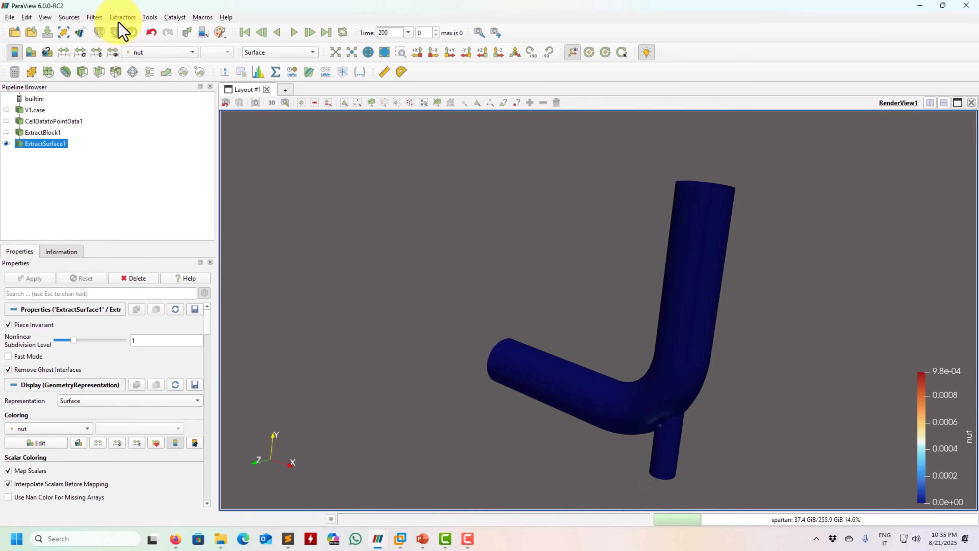
left_click(94, 17)
mouse_move(109, 41)
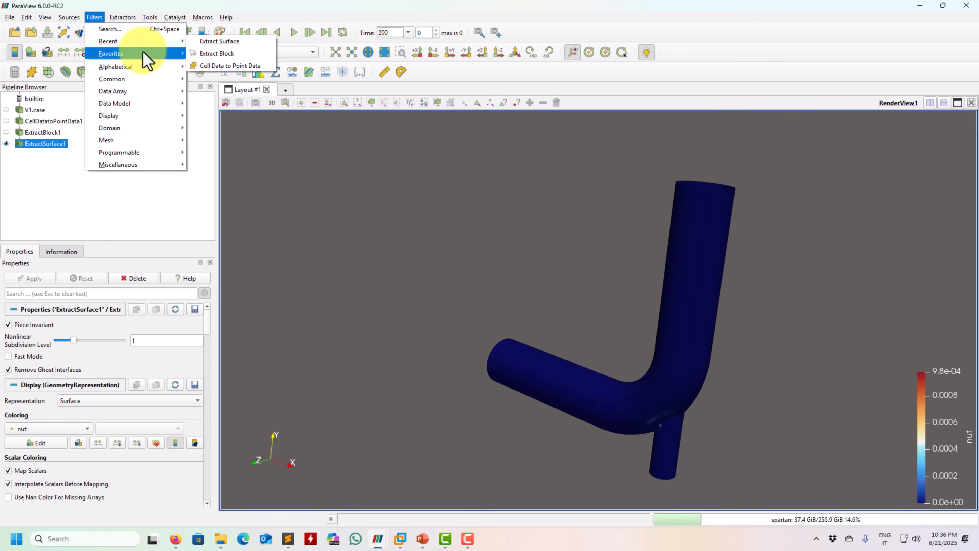
left_click(146, 30)
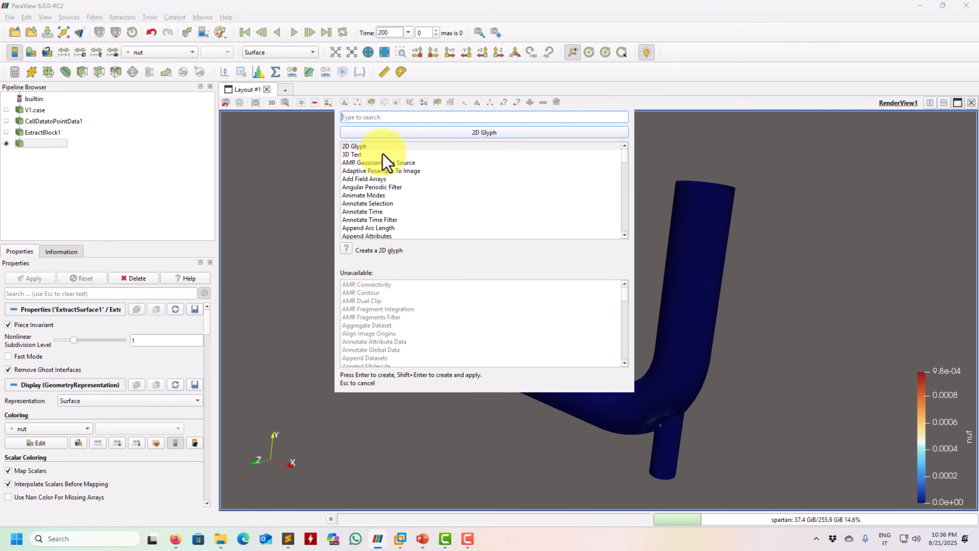
type("surface")
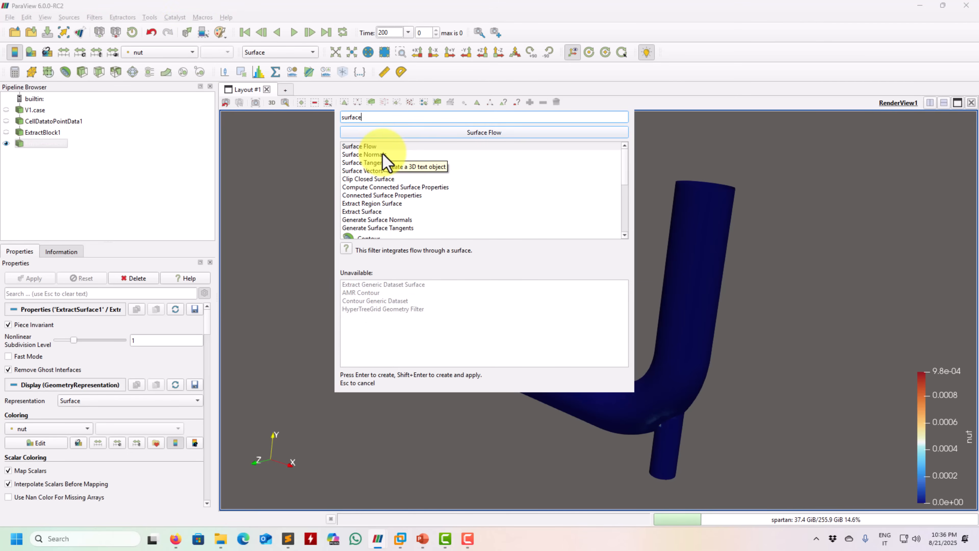
key("Return")
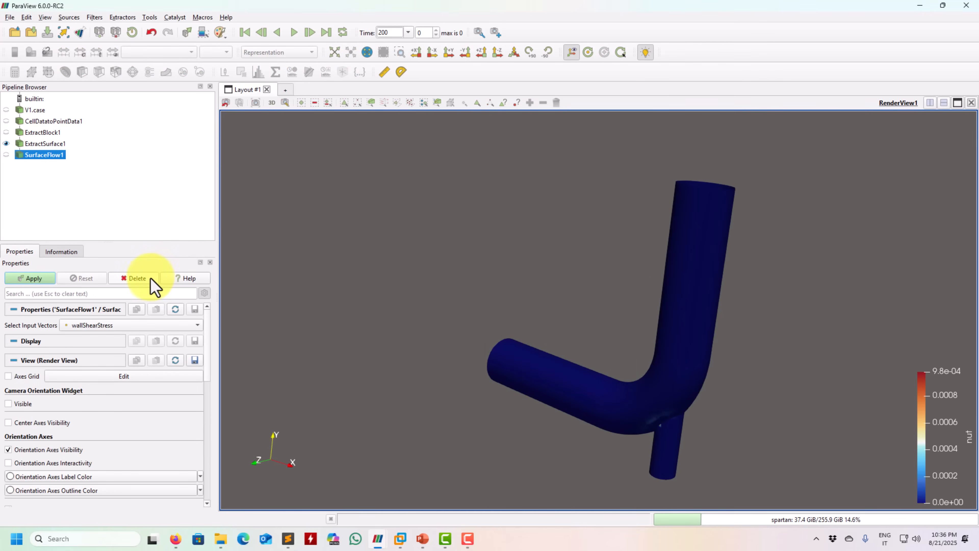
key("Delete")
- Apply the Surface Normals filter to ExtractSurface1 and check the arrays available for coloring
left_click(94, 17)
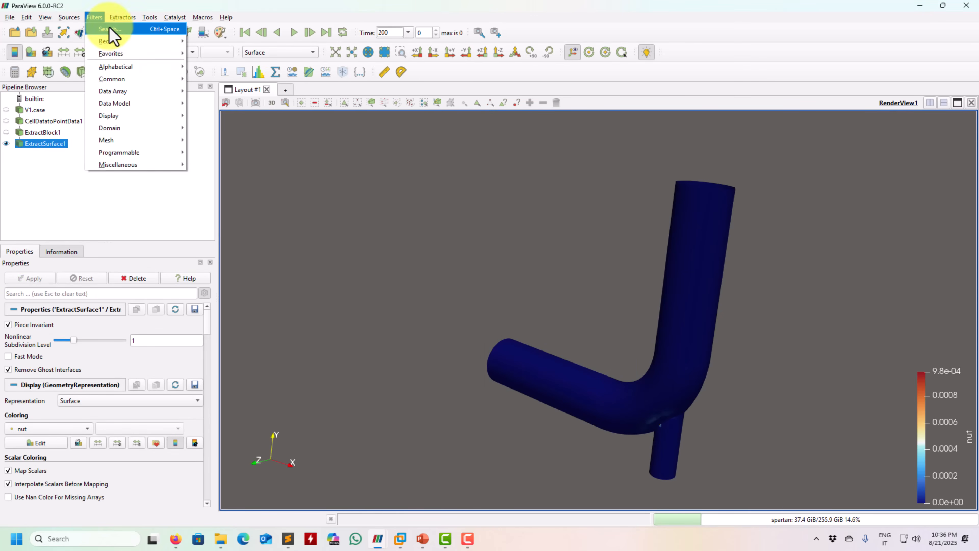
left_click(109, 30)
type("surface")
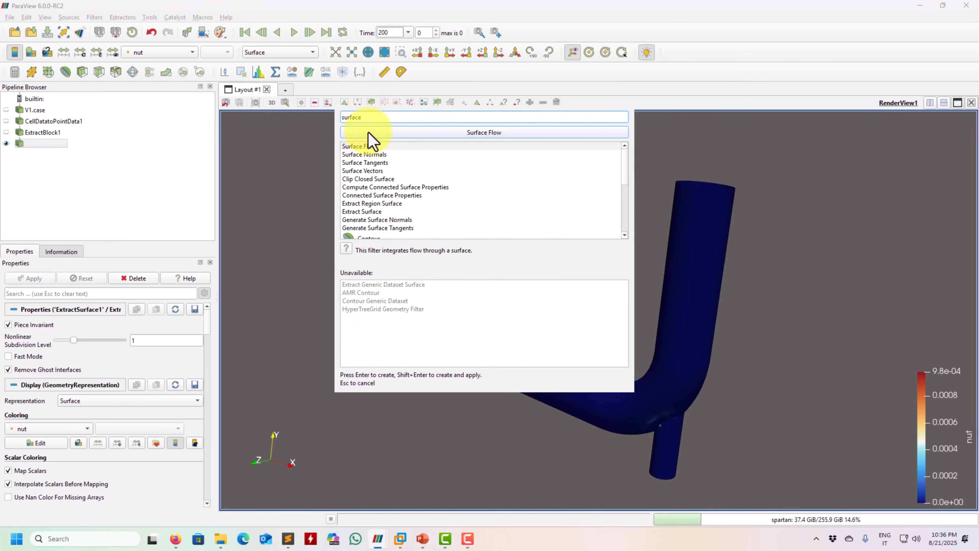
double_click(375, 154)
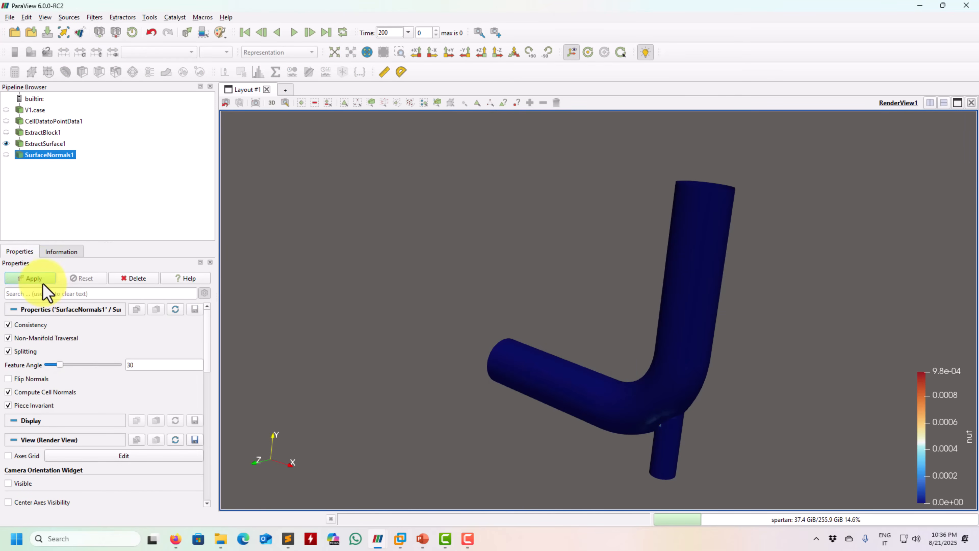
left_click(38, 278)
left_click(162, 52)
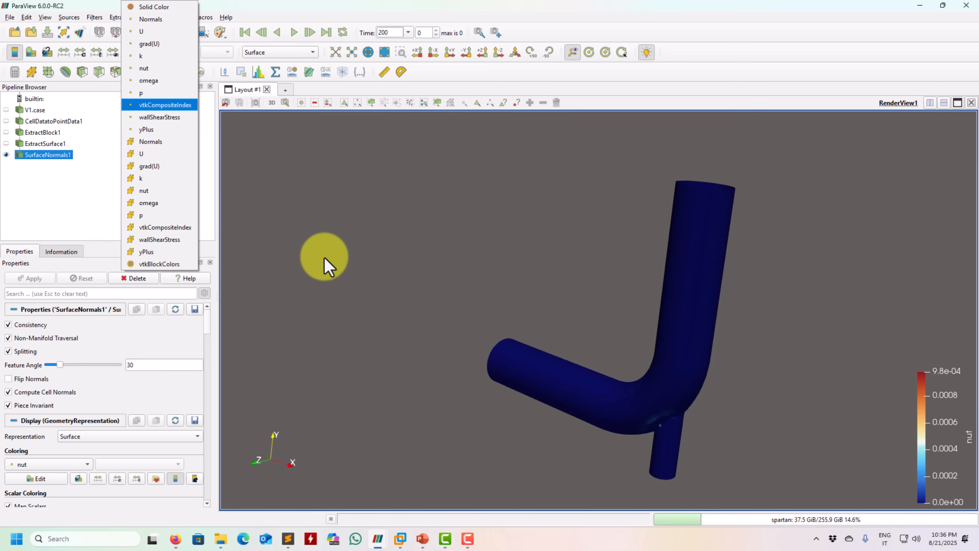
left_click(324, 258)
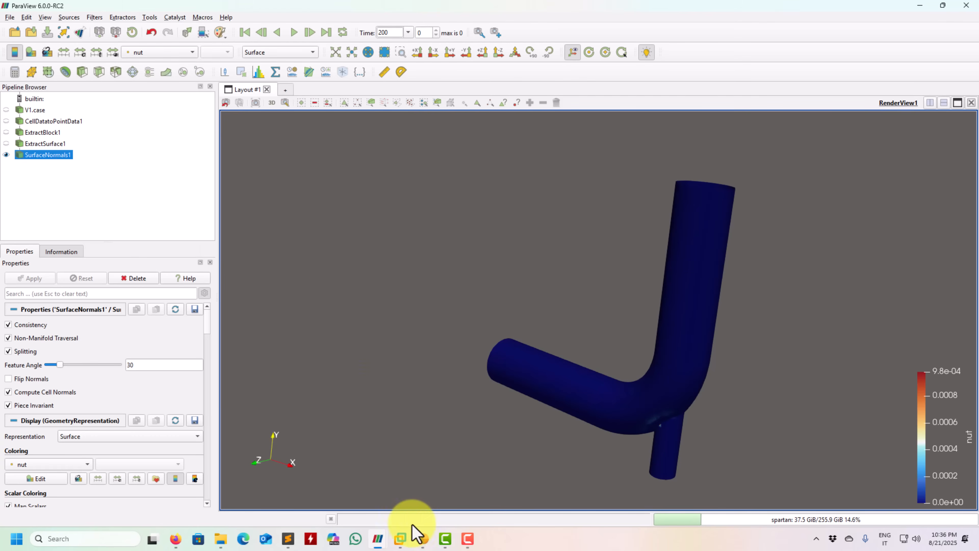
- Check in the finished ParaView session which filter follows SurfaceNormals1 in the pipeline, and return to the new session
mouse_move(378, 538)
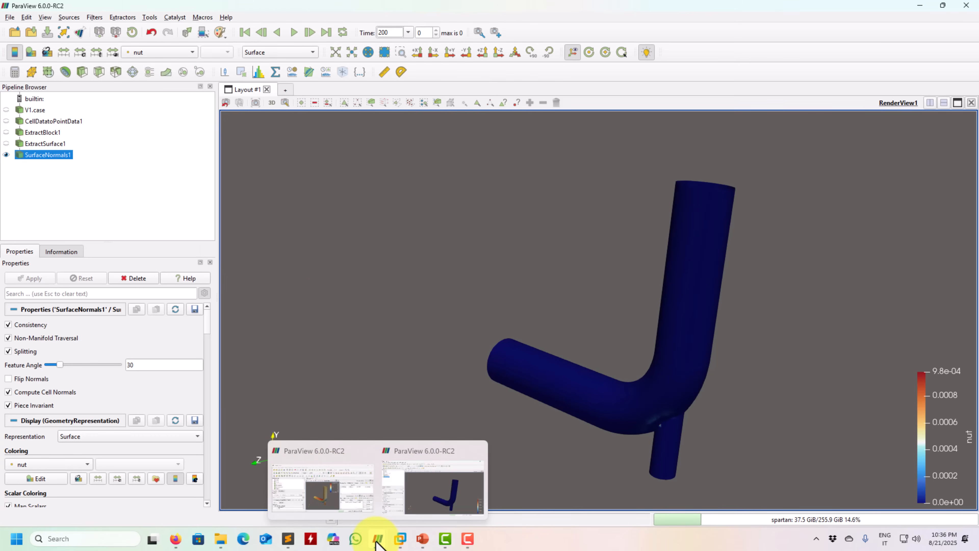
left_click(329, 501)
scroll(317, 254, "down", 1)
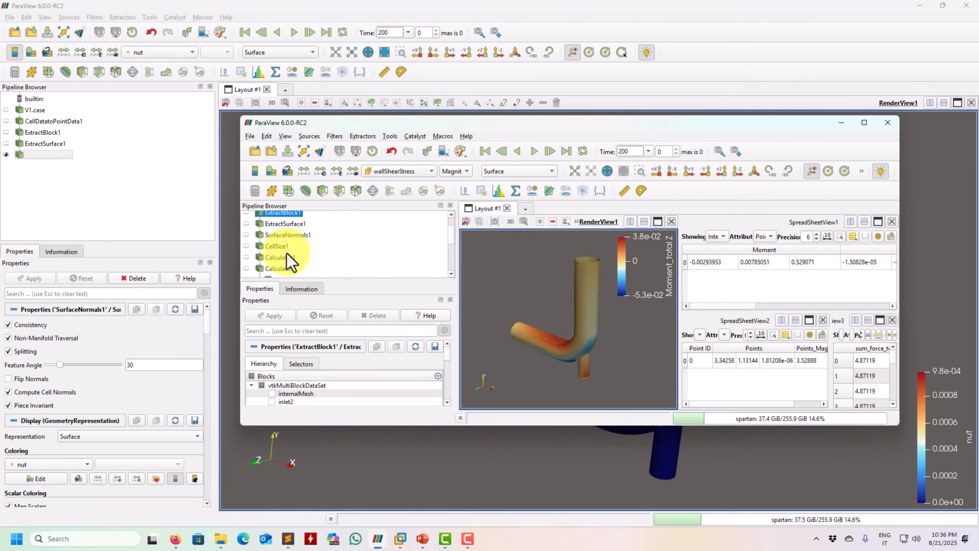
left_click(842, 122)
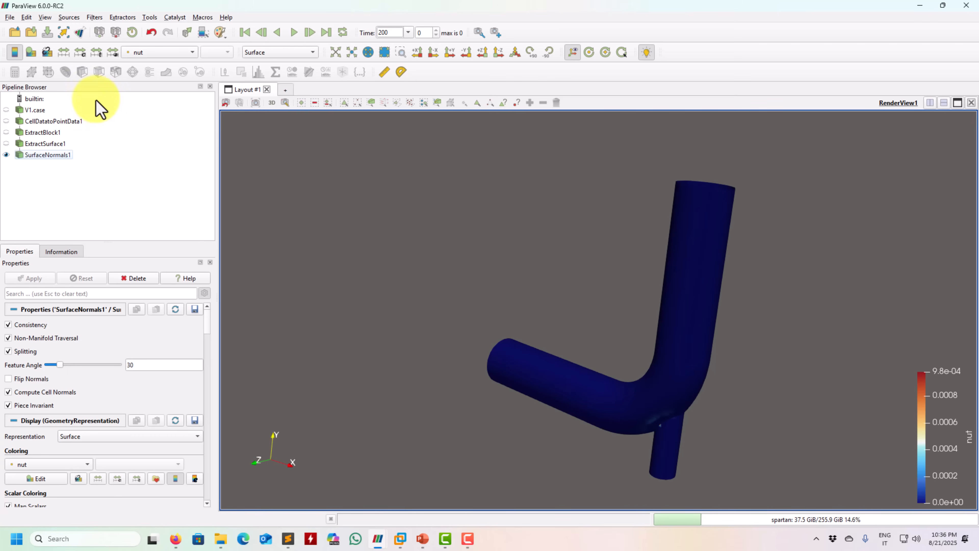
- Apply the Cell Size filter to SurfaceNormals1 with only Compute Area enabled, and check the arrays available for coloring
left_click(94, 17)
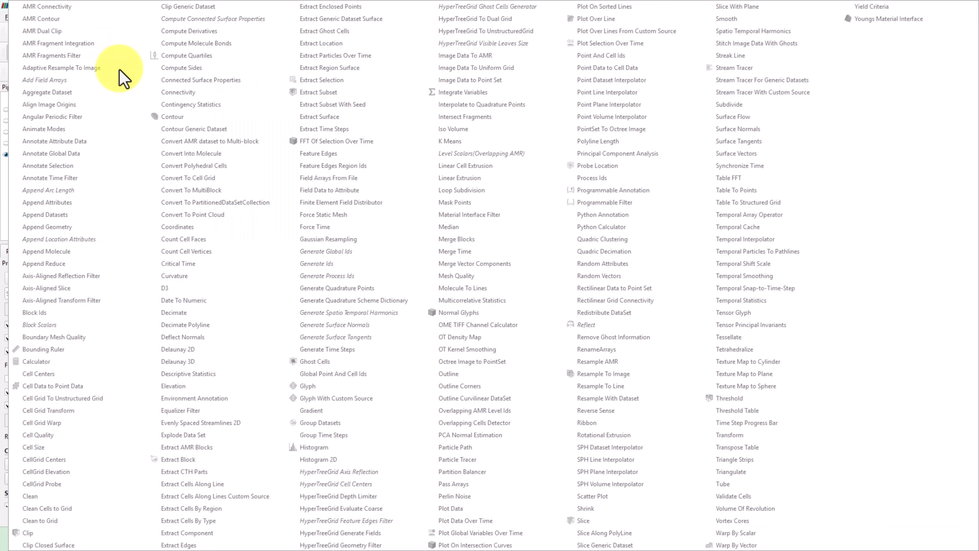
mouse_move(120, 70)
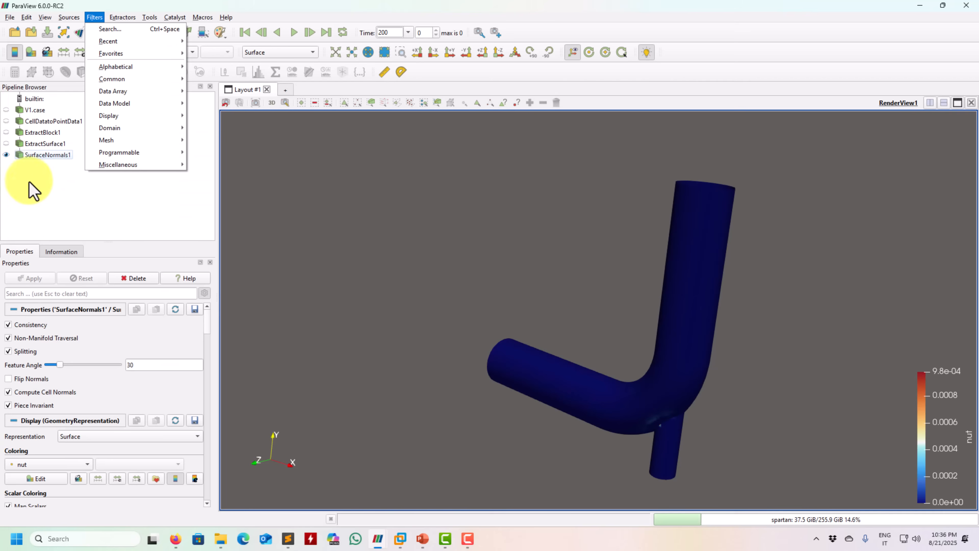
left_click(48, 155)
left_click(94, 17)
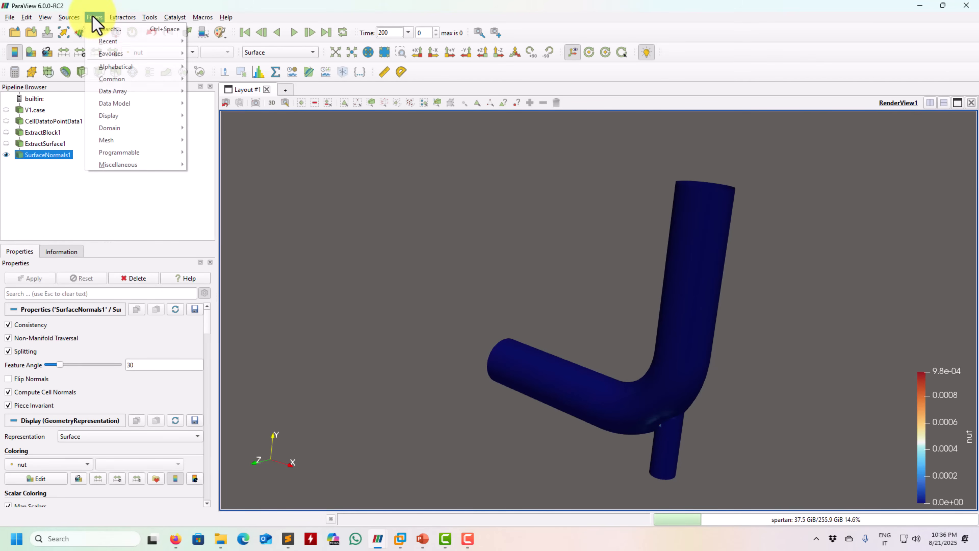
mouse_move(180, 48)
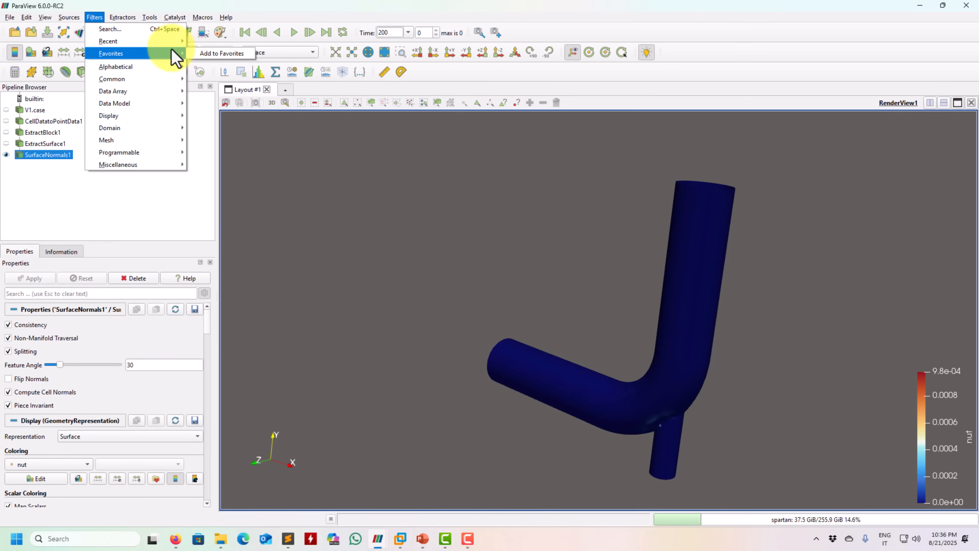
mouse_move(159, 67)
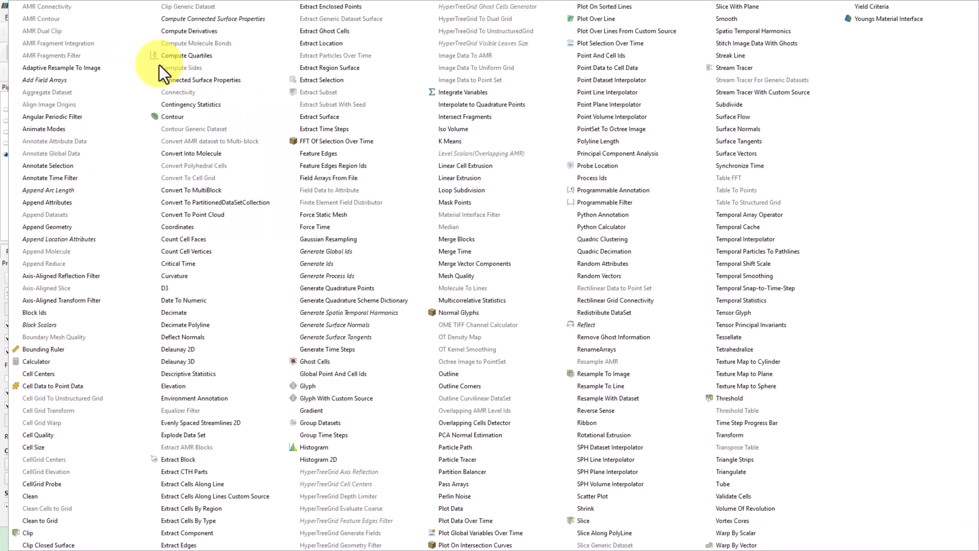
left_click(61, 448)
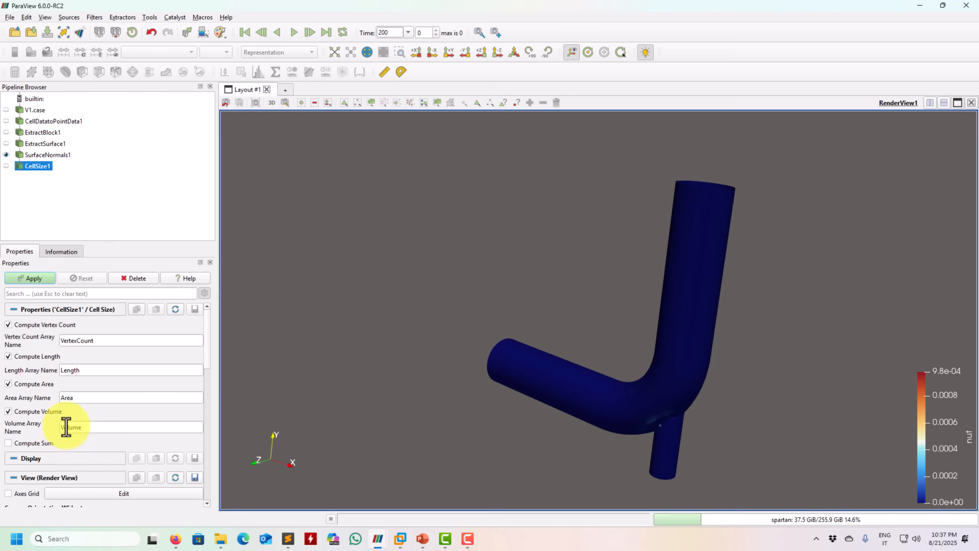
left_click(7, 411)
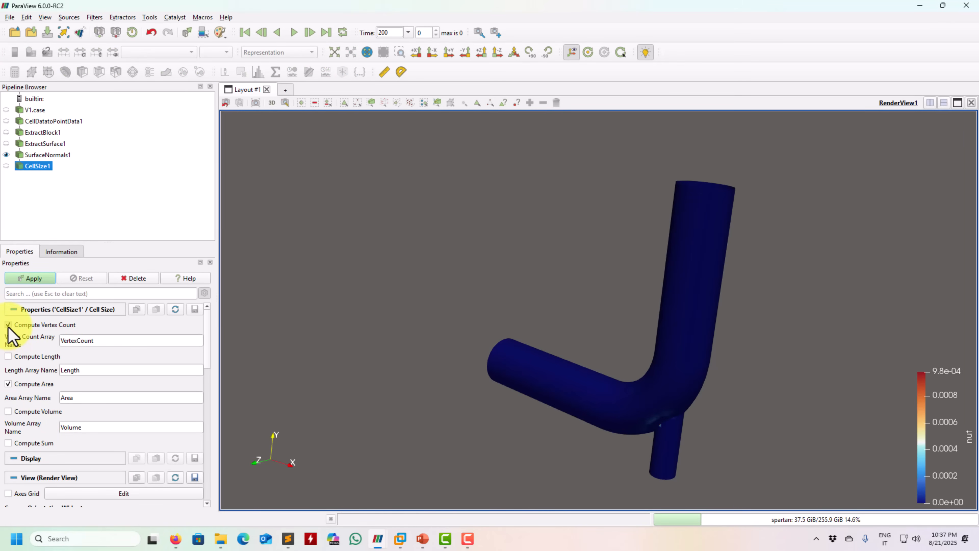
left_click(19, 277)
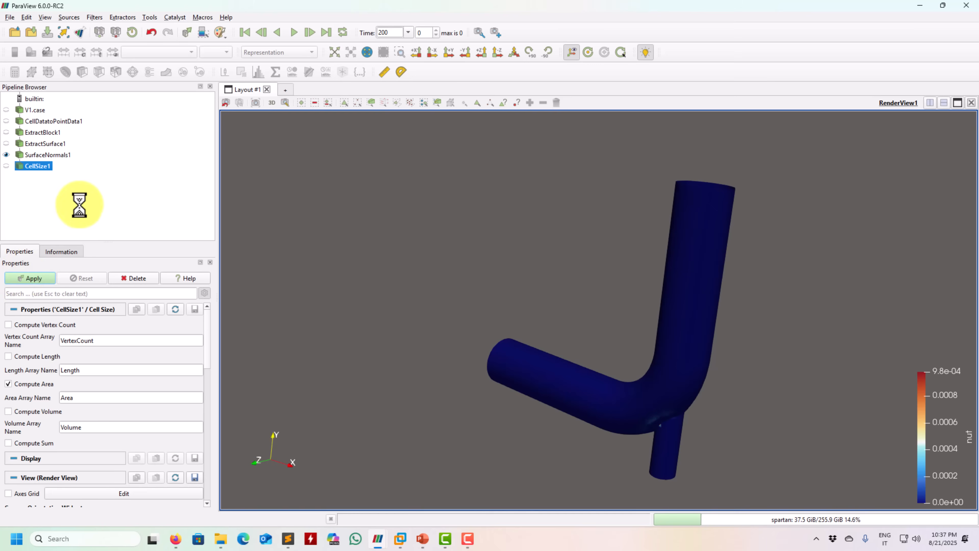
left_click(175, 54)
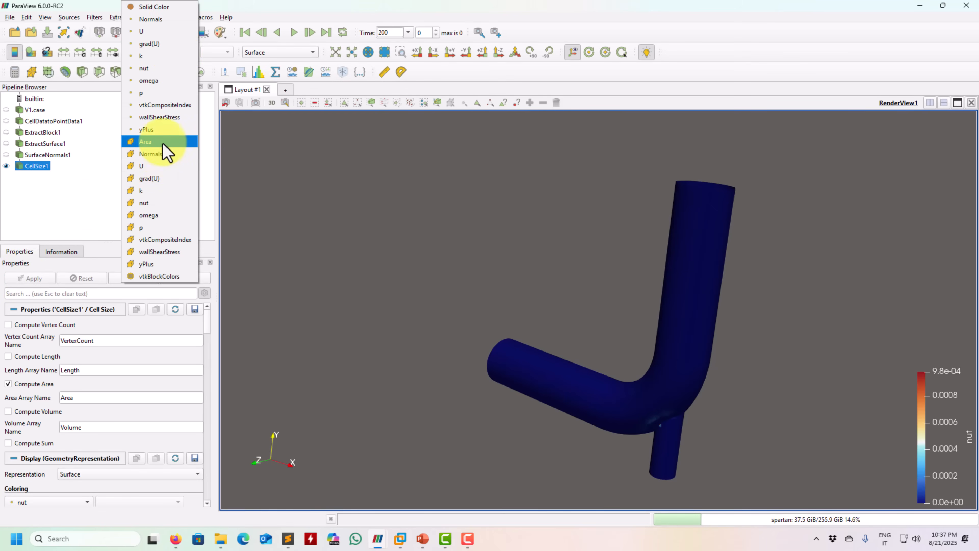
left_click(54, 208)
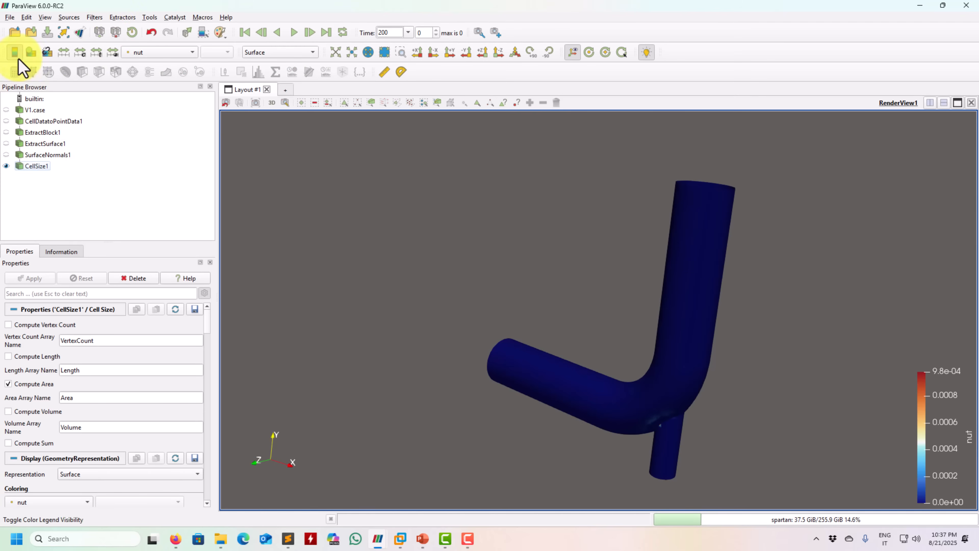
- Convert the CellSize1 cell data to point data with Pass Cell Data enabled
left_click(38, 168)
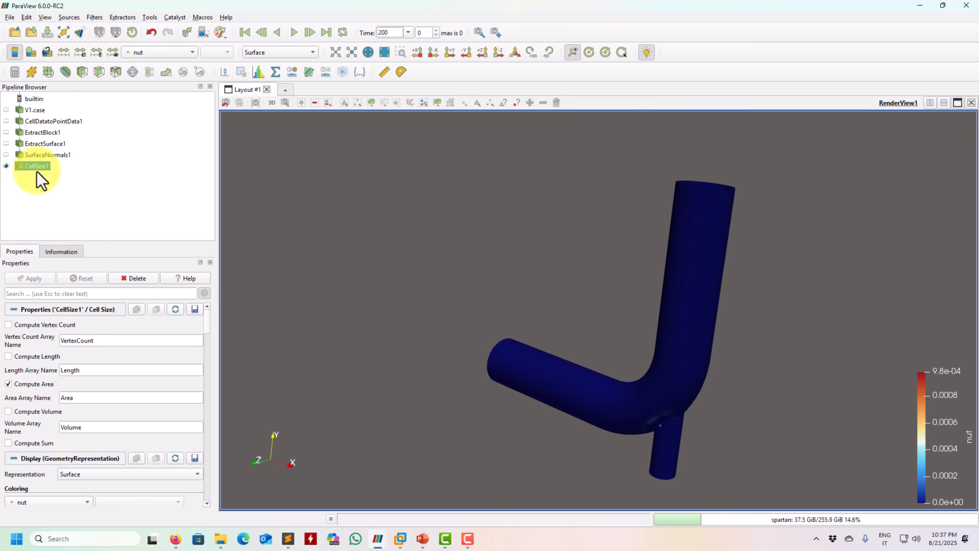
left_click(32, 73)
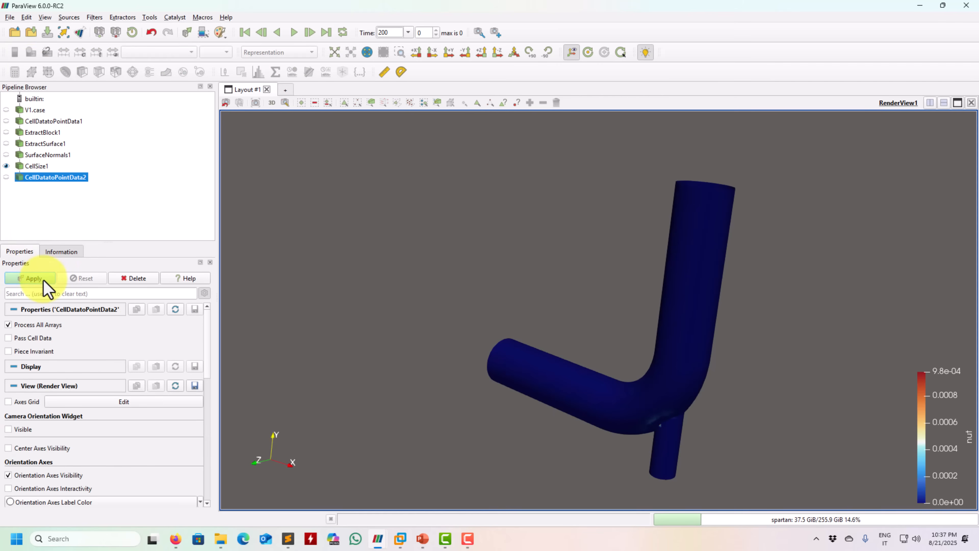
left_click(27, 339)
left_click(40, 278)
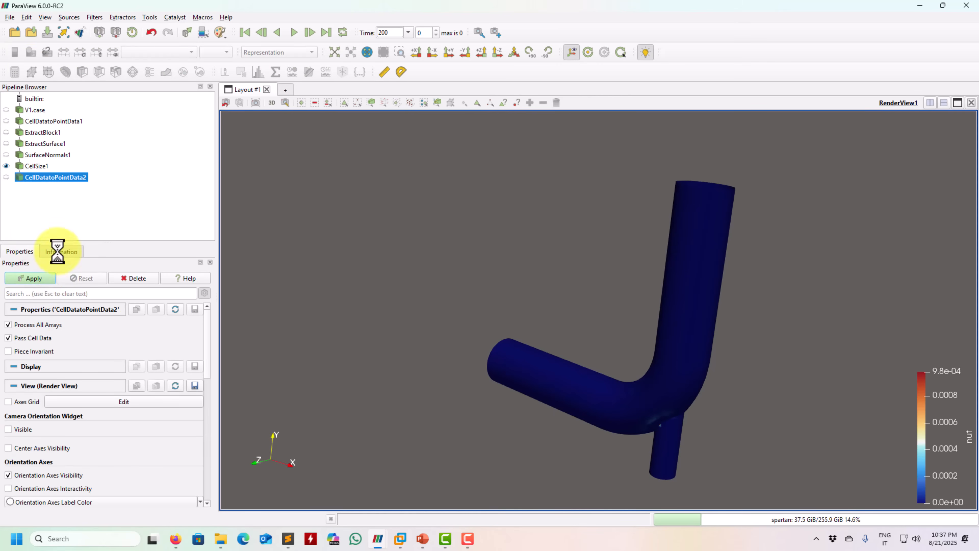
- Color the converted pipe walls by the point array Area, inspect the elbow from another angle, and review the available arrays
left_click(162, 52)
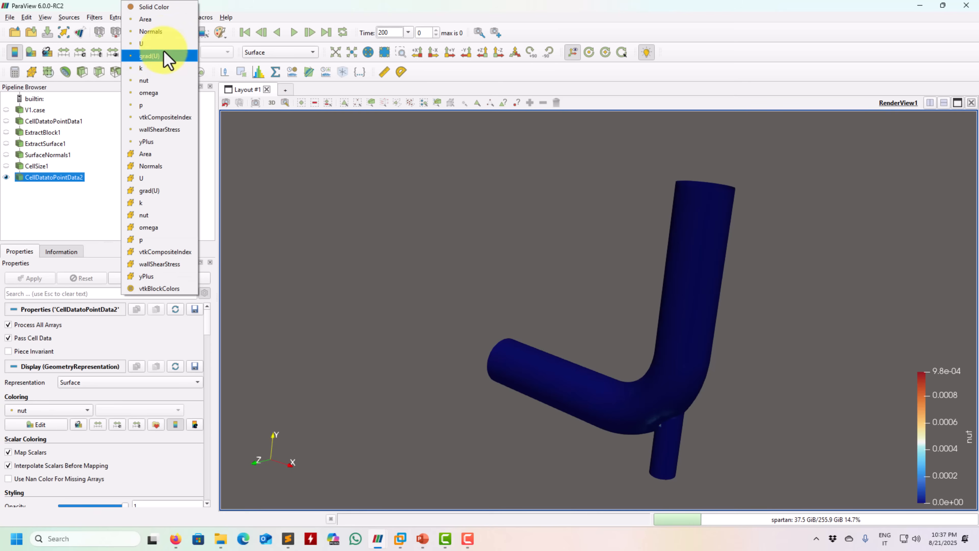
left_click(151, 30)
left_click_drag(469, 226, 436, 247)
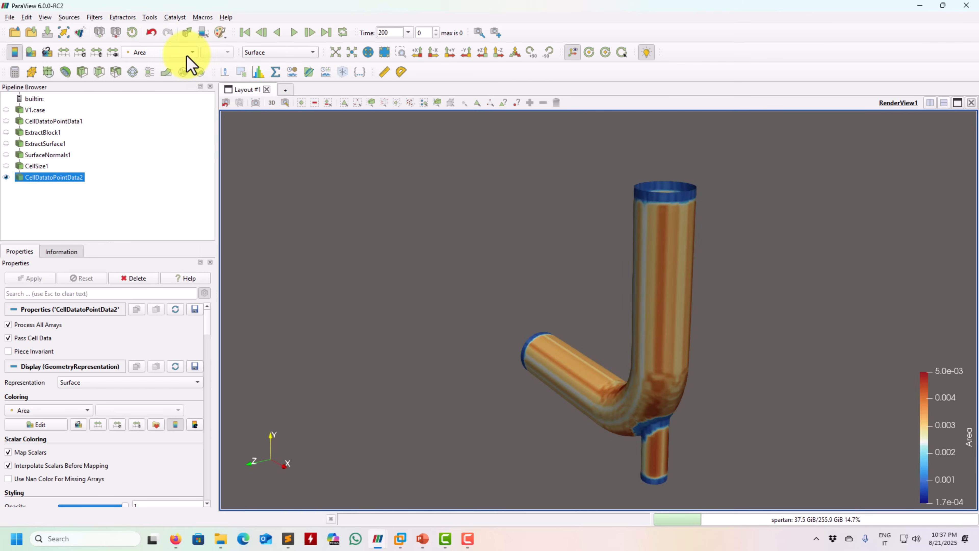
left_click(153, 52)
left_click(174, 189)
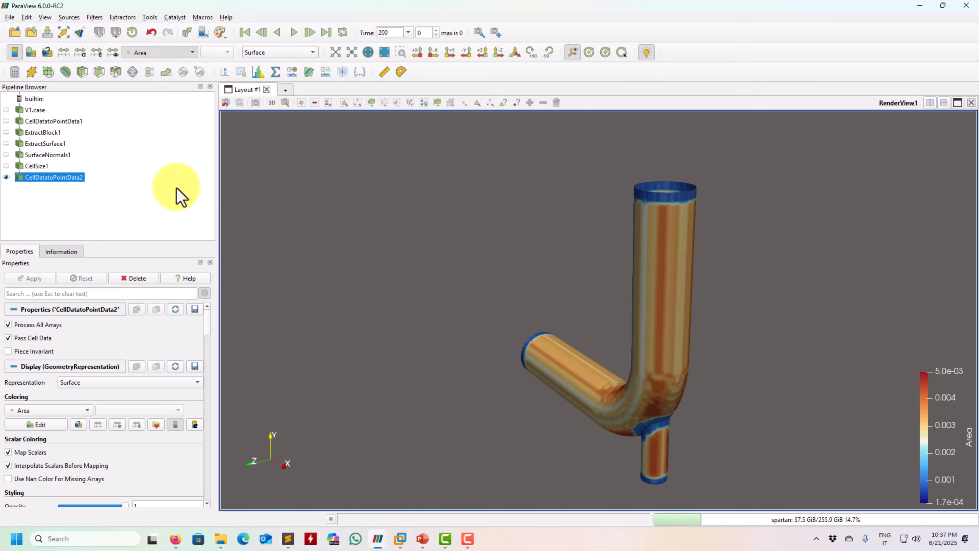
- Copy the Calculator1 expression 1*p*Normals-1*wallShearStress from the finished ParaView session and return to the new session
left_click_drag(494, 347, 443, 336)
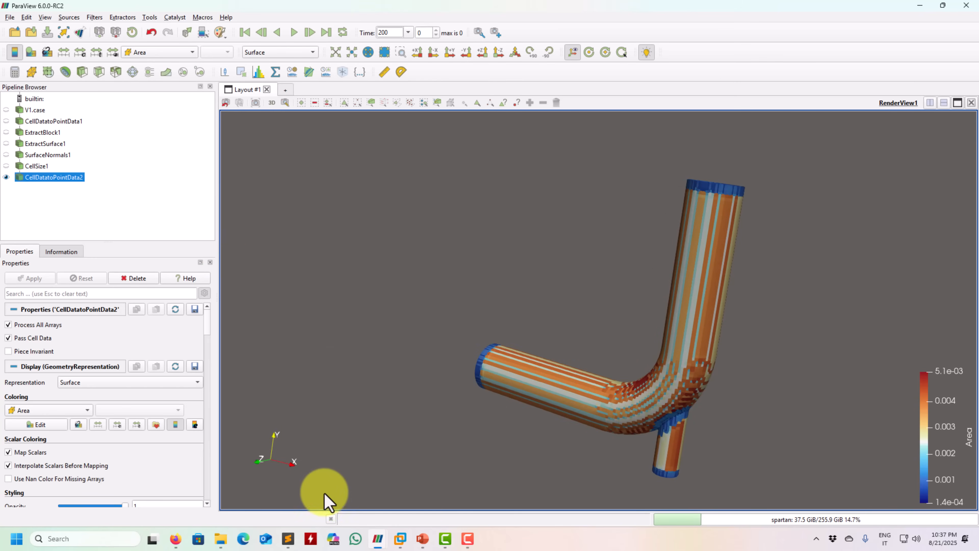
mouse_move(380, 540)
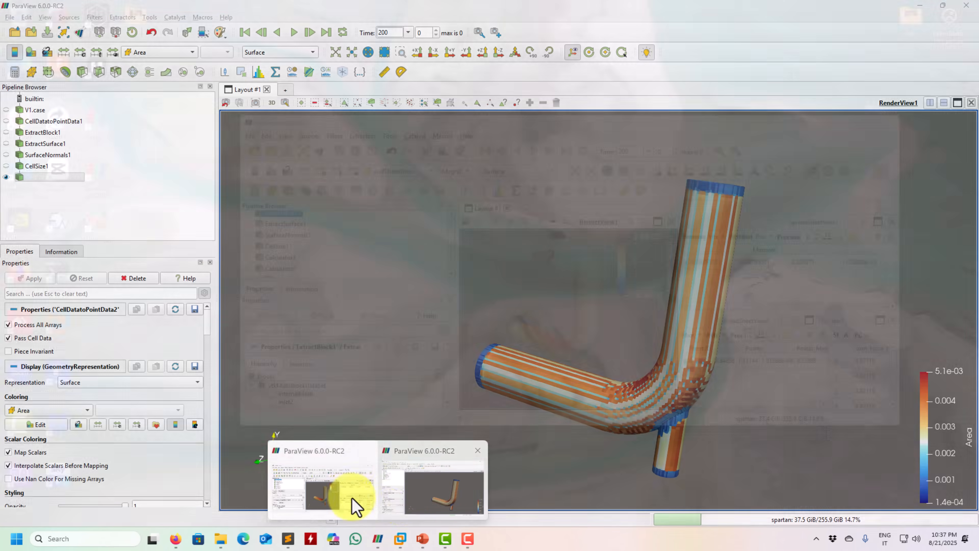
left_click(354, 501)
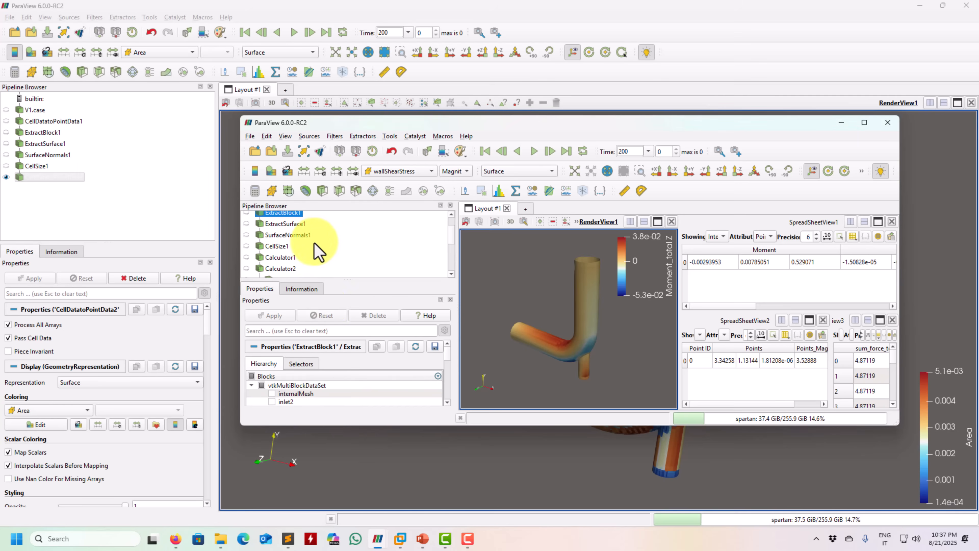
left_click(284, 259)
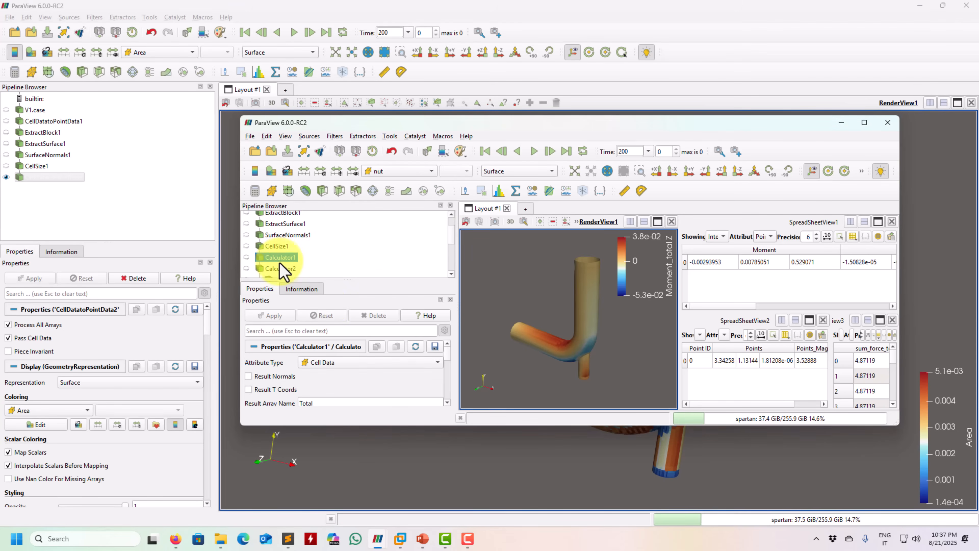
scroll(442, 347, "down", 5)
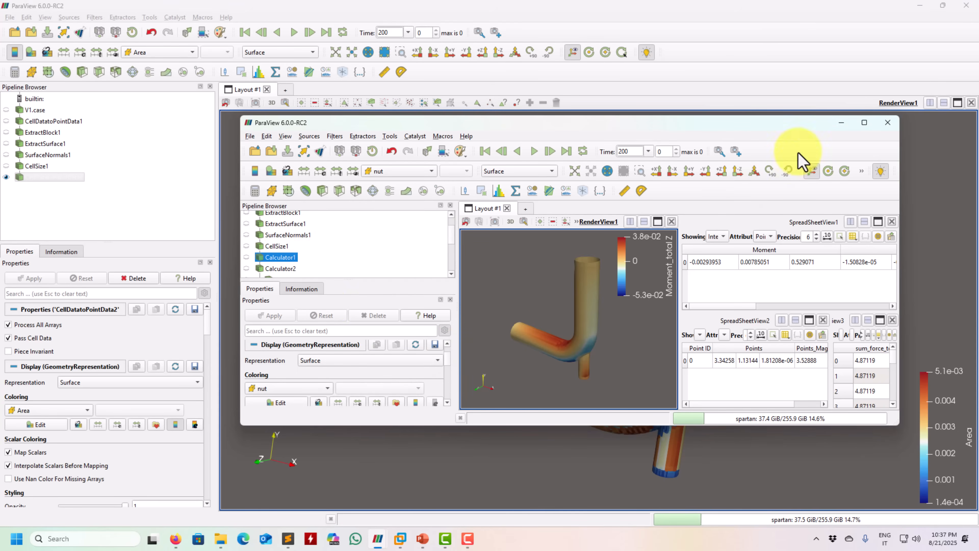
scroll(448, 358, "up", 3)
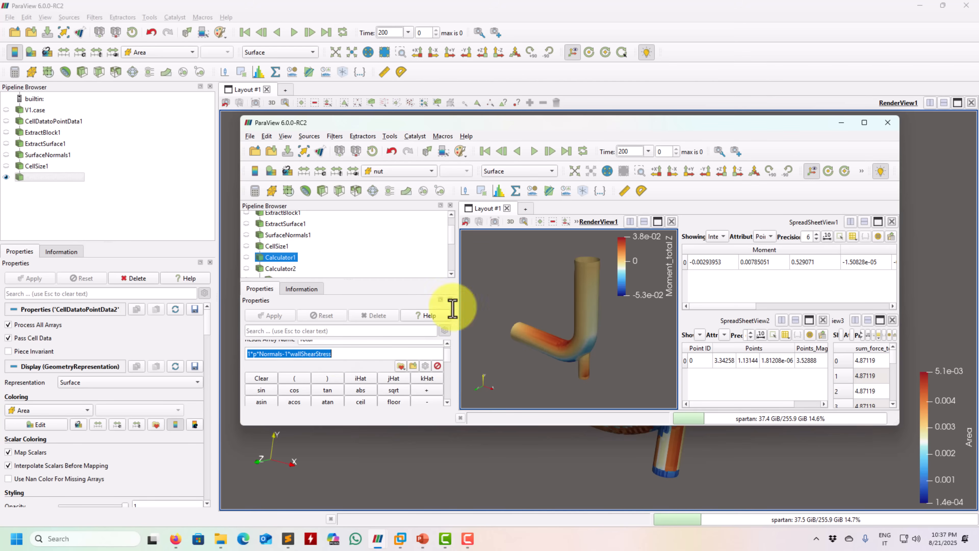
left_click(841, 122)
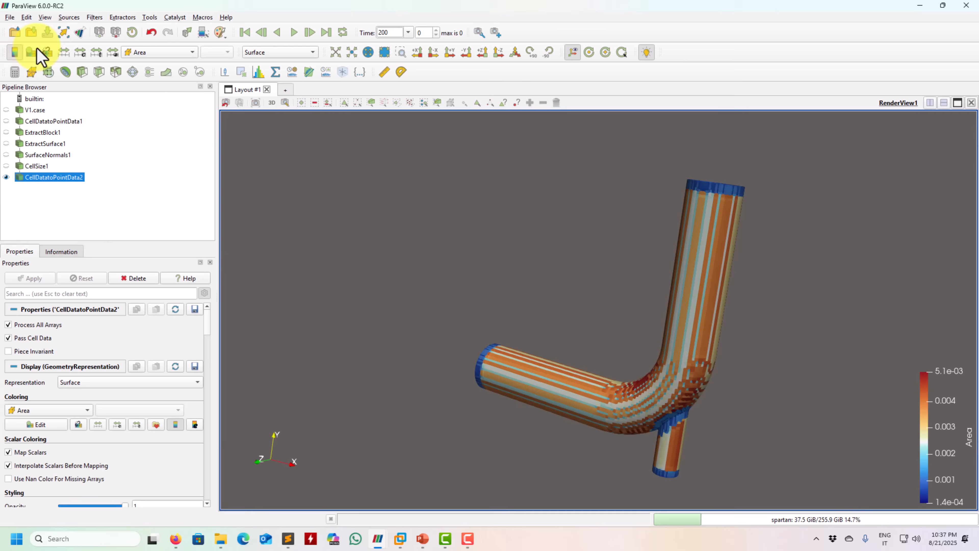
- Apply a Calculator to CellDatatoPointData2 on point data, with result array Total and expression 1*p*Normals-1*wallShearStress
left_click(15, 72)
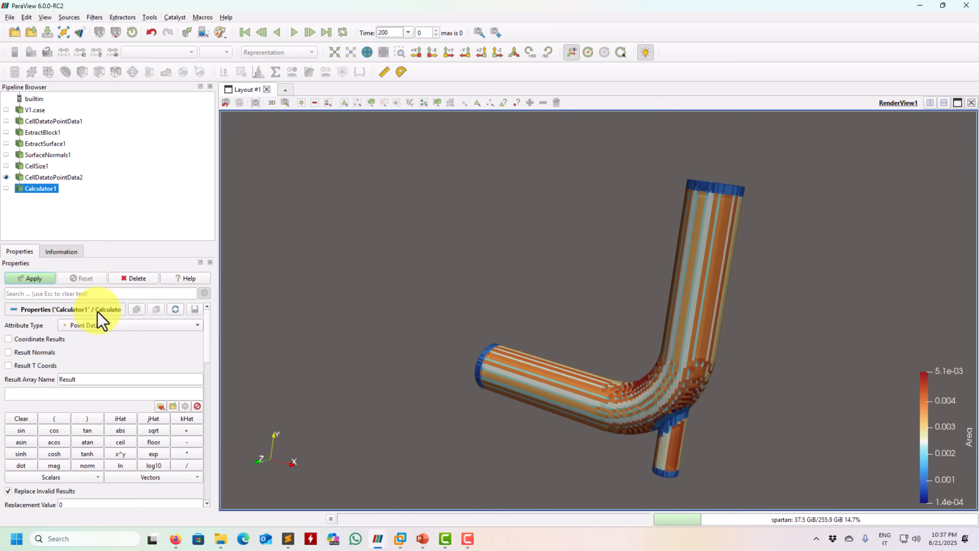
left_click(119, 326)
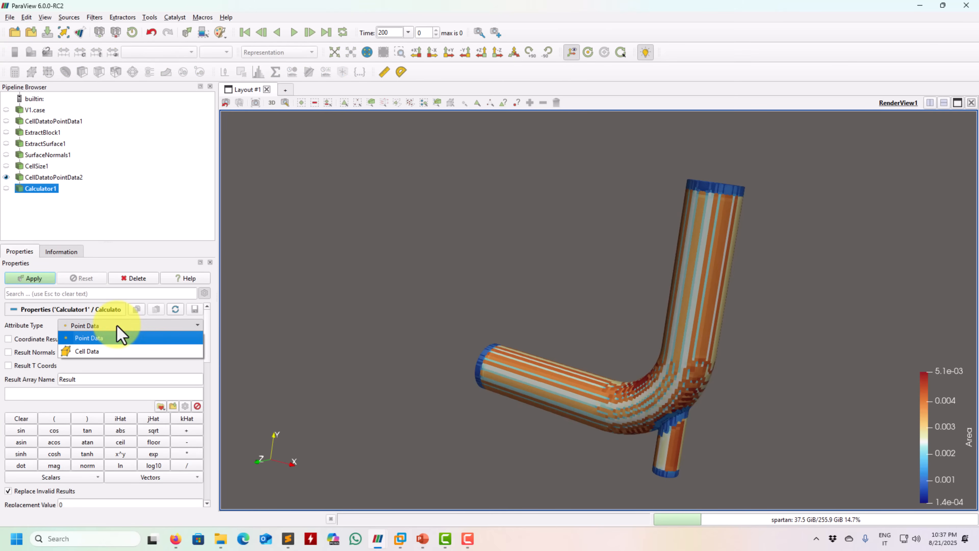
left_click(110, 339)
left_click(80, 389)
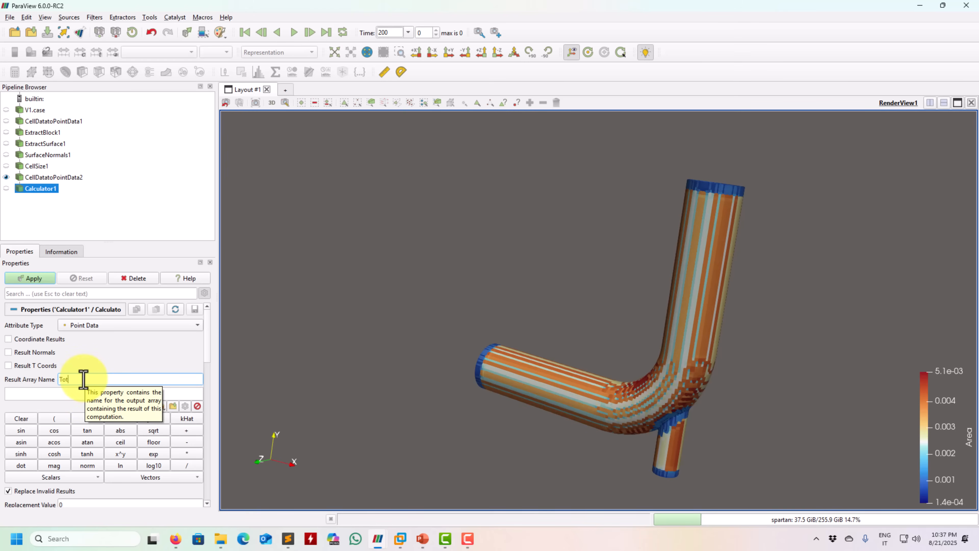
left_click(48, 393)
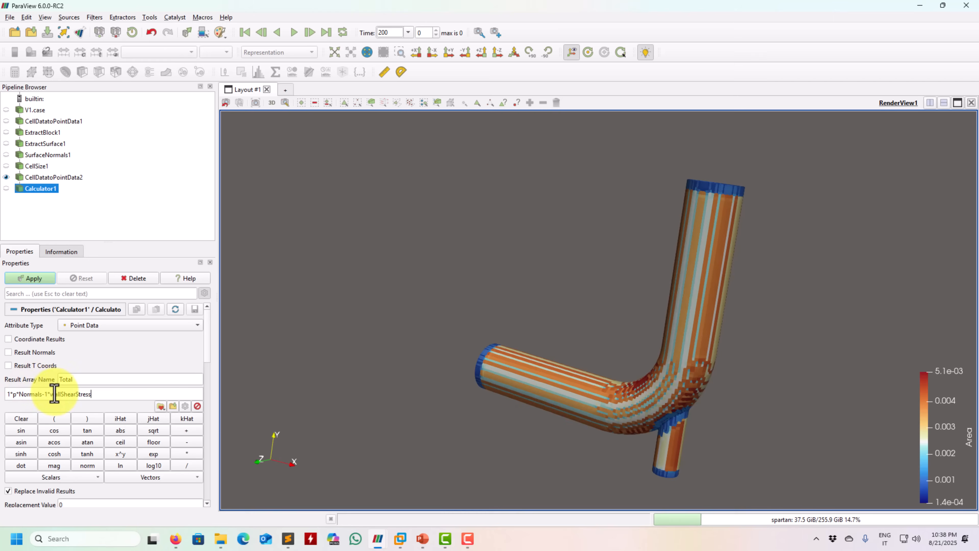
left_click_drag(291, 411, 370, 416)
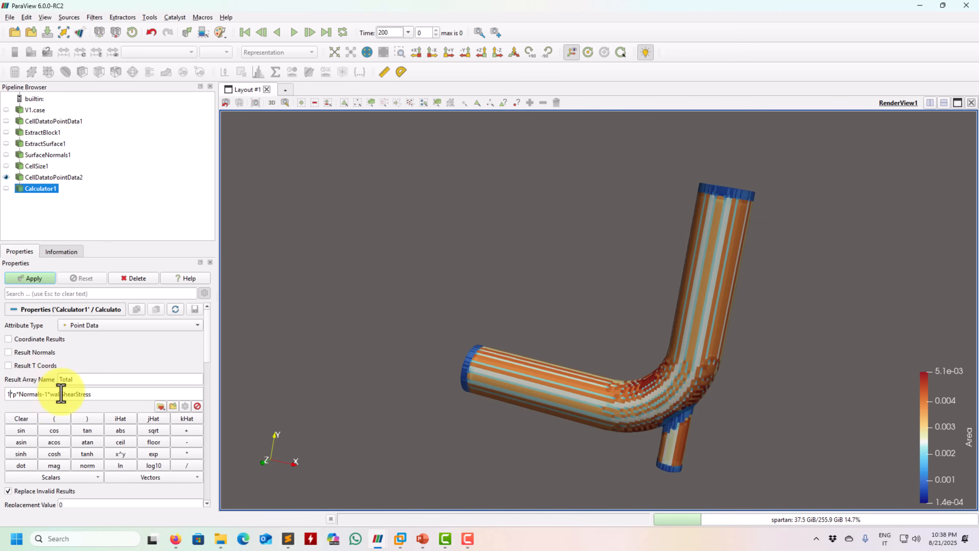
left_click_drag(90, 394, 54, 393)
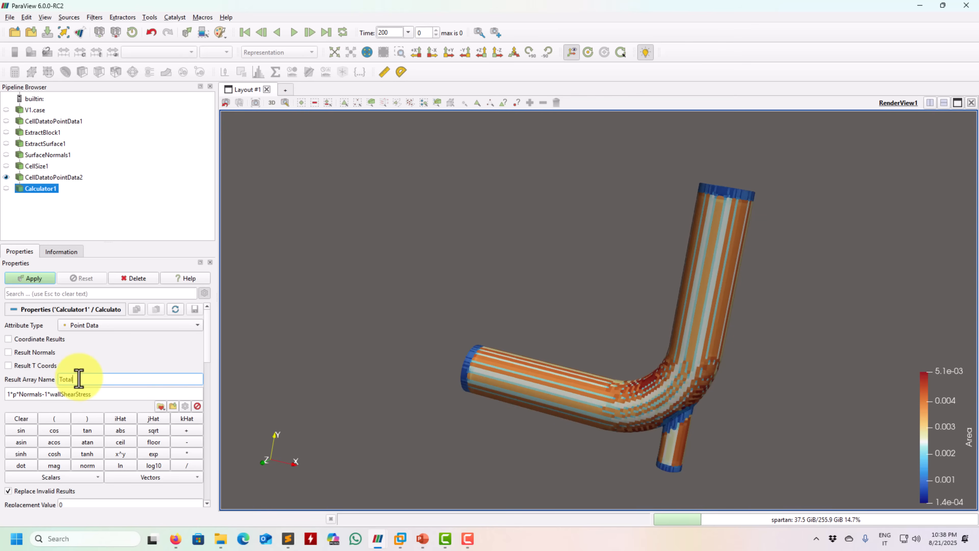
left_click(37, 281)
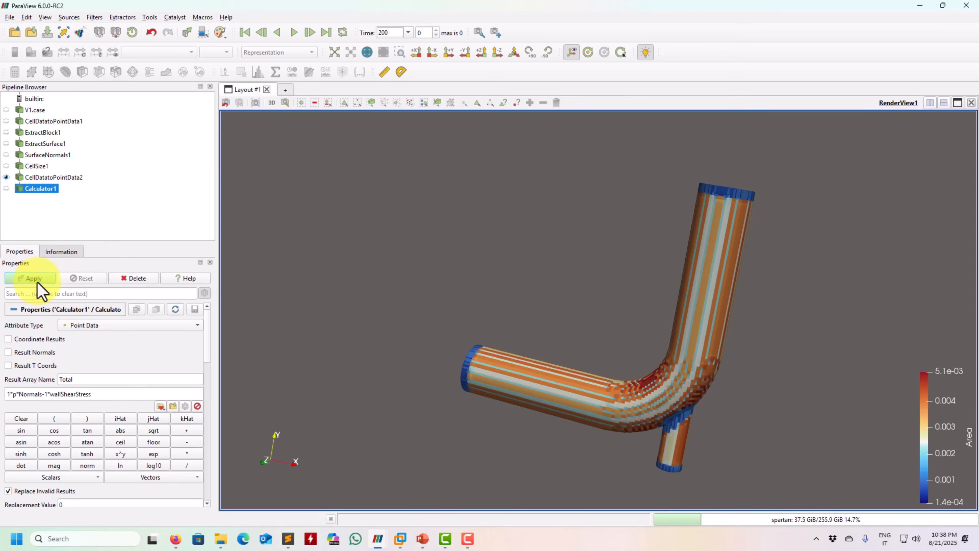
- Color the pipe walls by the magnitude of the point array Total and inspect the elbow from another angle
left_click(176, 52)
left_click(170, 50)
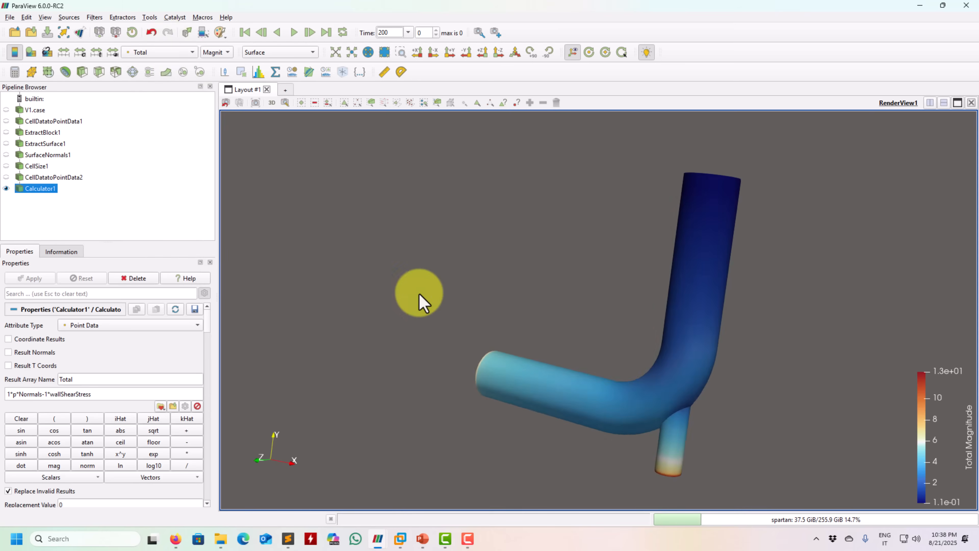
left_click_drag(419, 295, 488, 315)
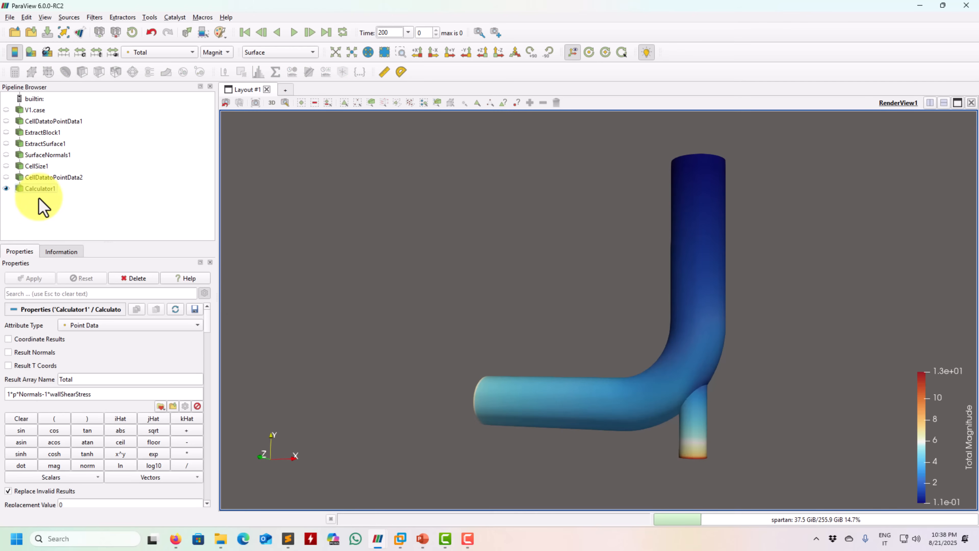
- Add a second Calculator after Calculator1 and name its result array Total_force
left_click(15, 72)
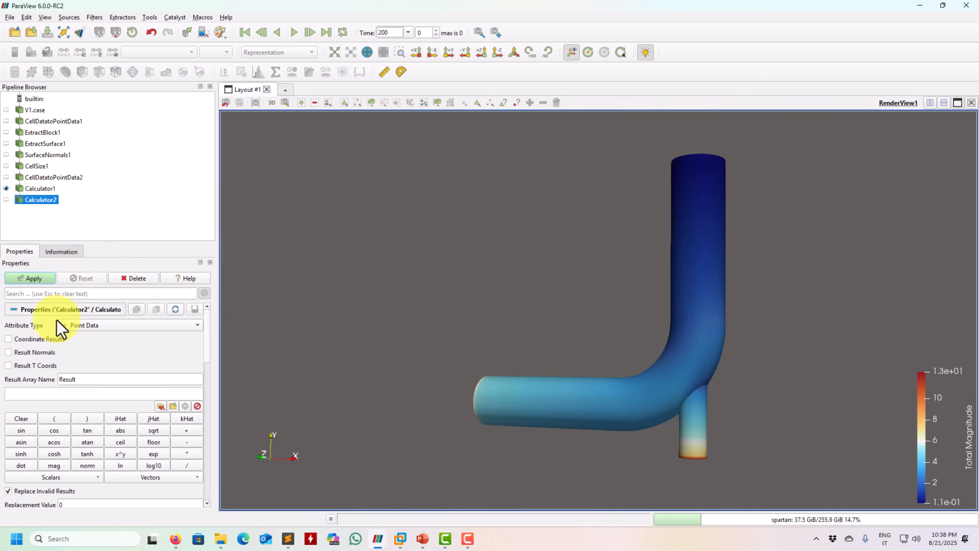
double_click(70, 379)
type("Total_force")
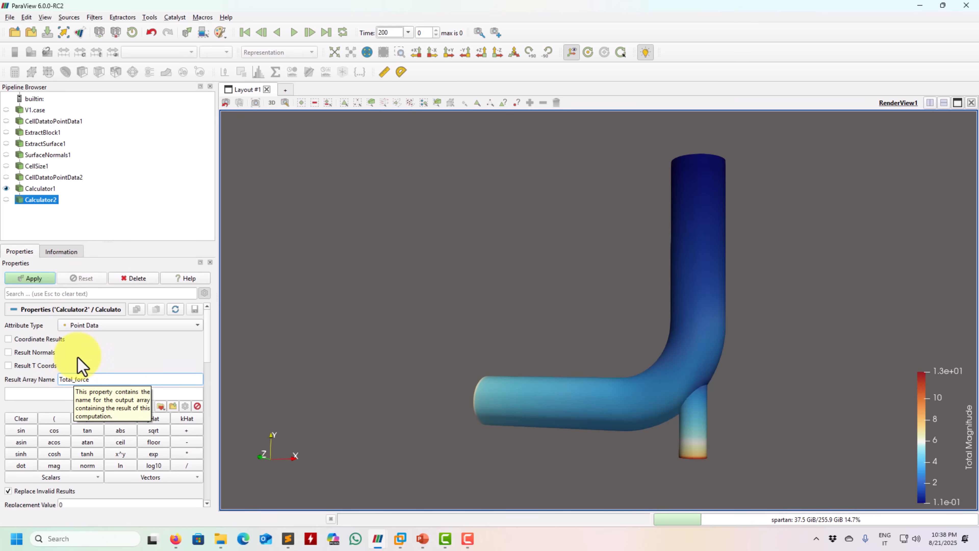
- Reuse Calculator1's expression in Calculator2, multiplied by the cell area as (1*p*Normals-1*wallShearStress)*Area, and apply it
left_click(42, 189)
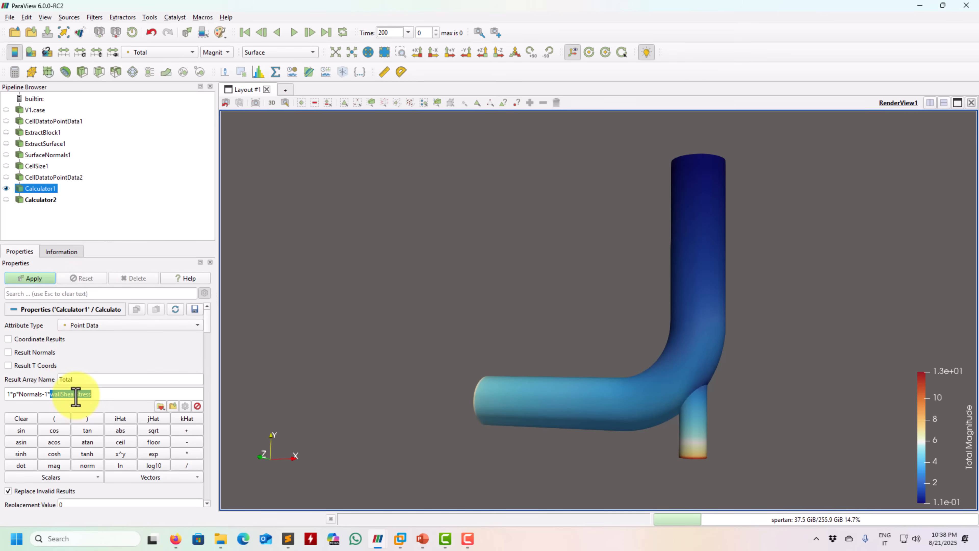
left_click(40, 199)
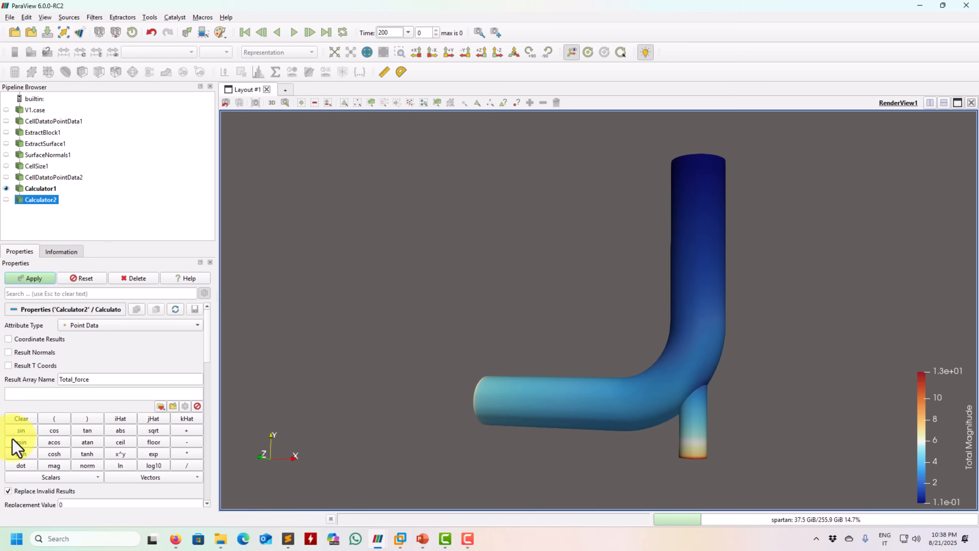
left_click(31, 393)
type("1*p*Normals-1*wallShearStress")
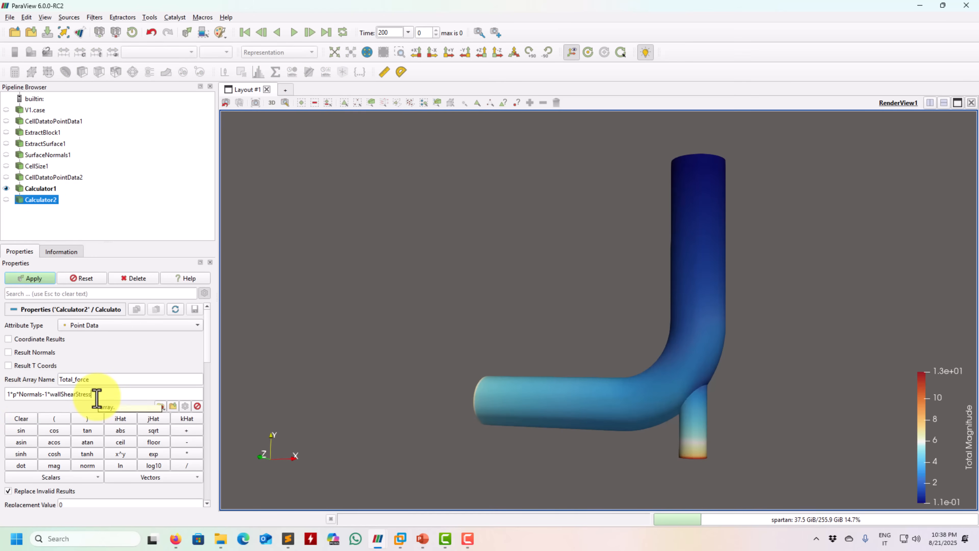
type(")*")
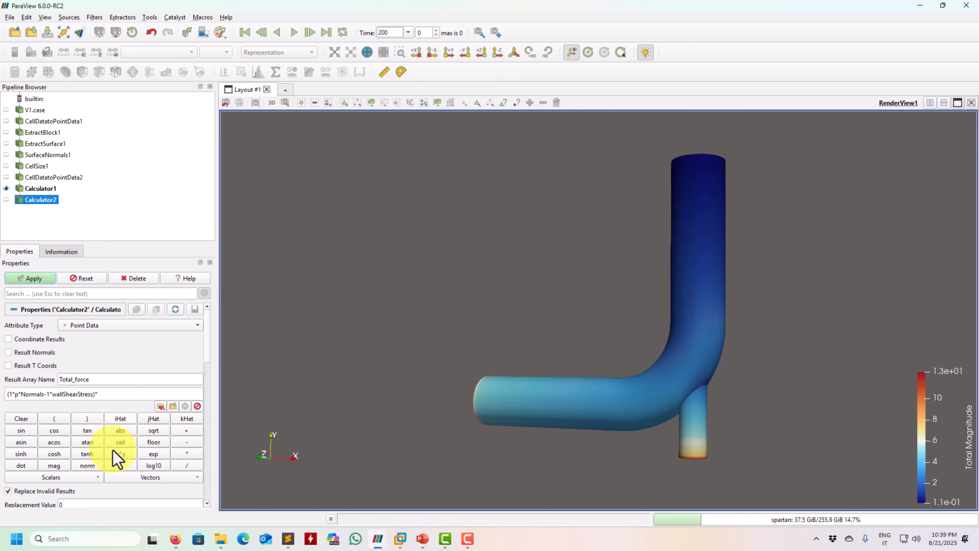
left_click(88, 478)
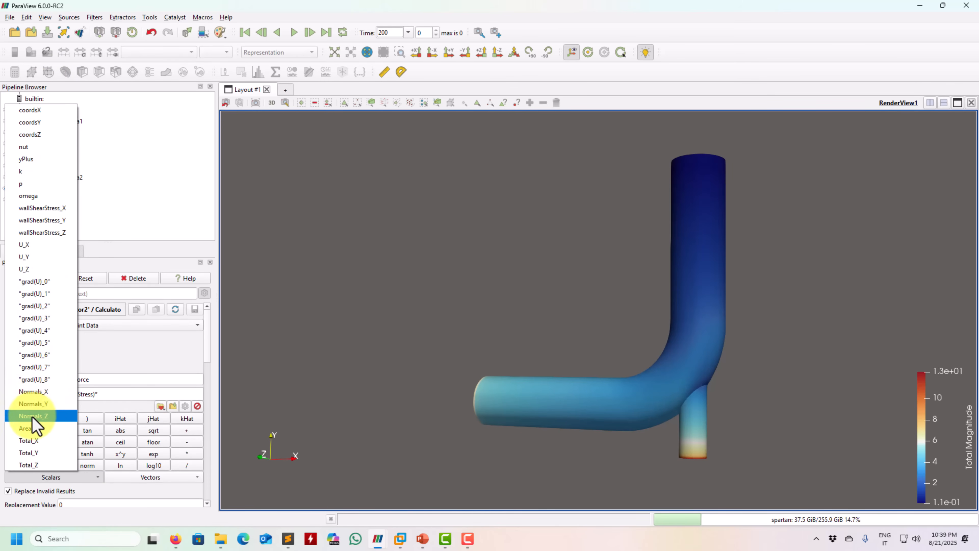
left_click(27, 428)
left_click(44, 281)
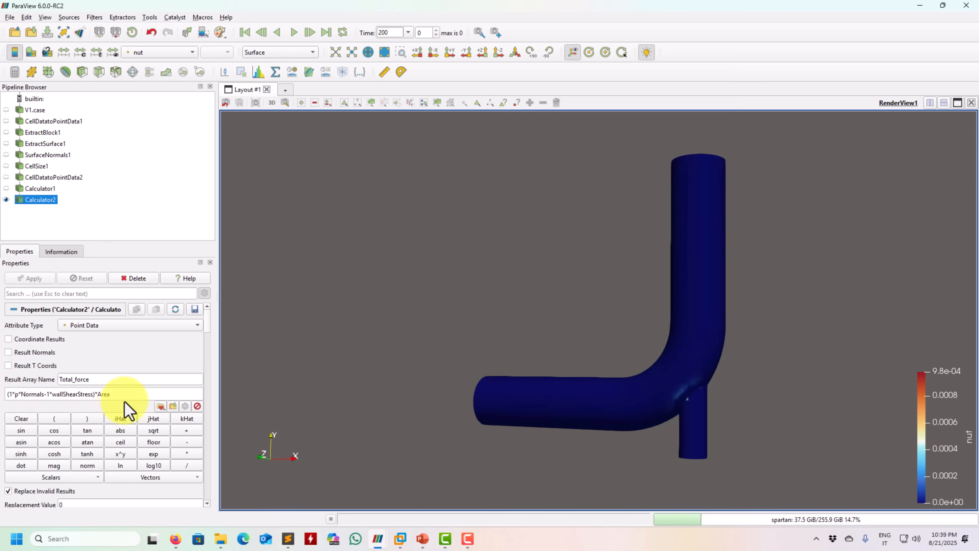
- Color Calculator2 by the magnitude of the point array Total_force and view the elbow from another side
left_click(173, 54)
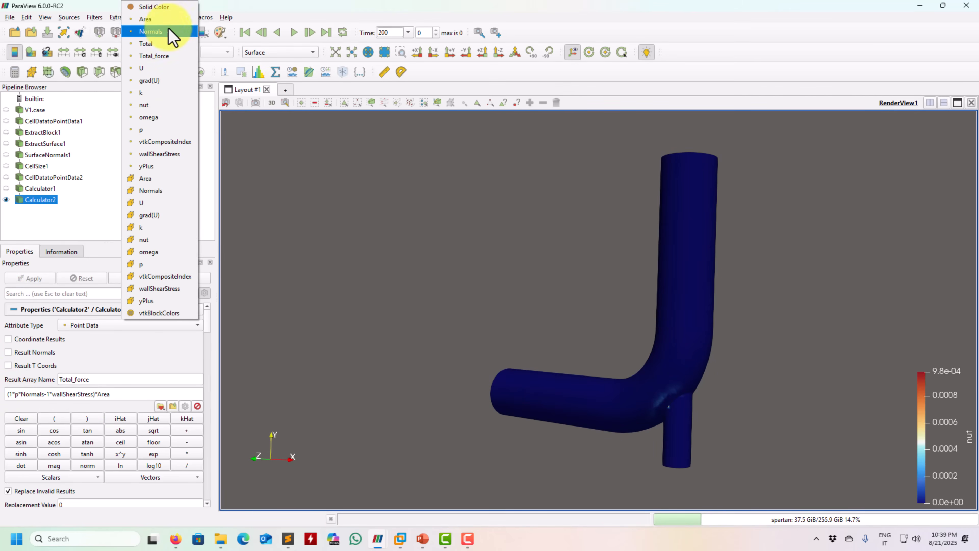
left_click(164, 55)
left_click_drag(361, 297, 323, 291)
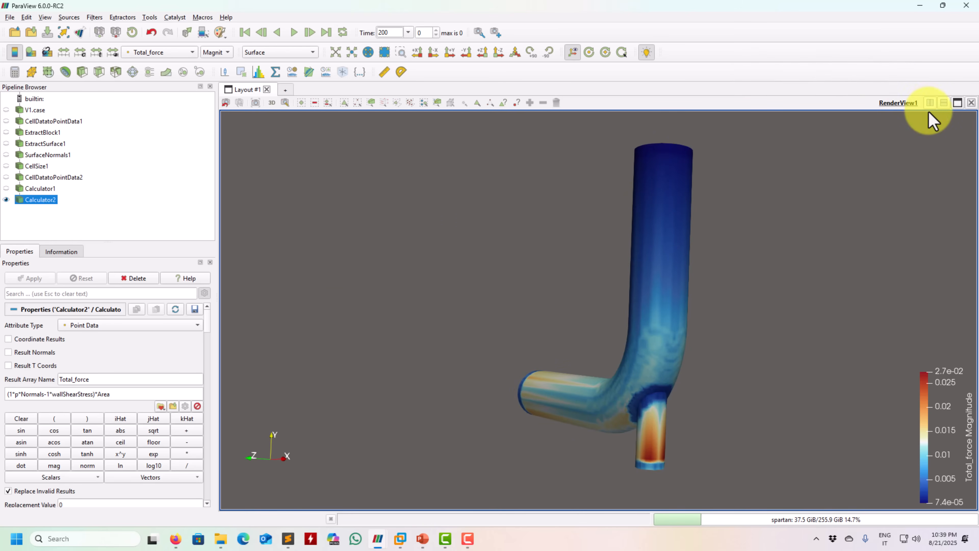
- Split the layout side by side and show Calculator2 in a second render view, colored by Total and oriented like the first
left_click(930, 103)
left_click(794, 203)
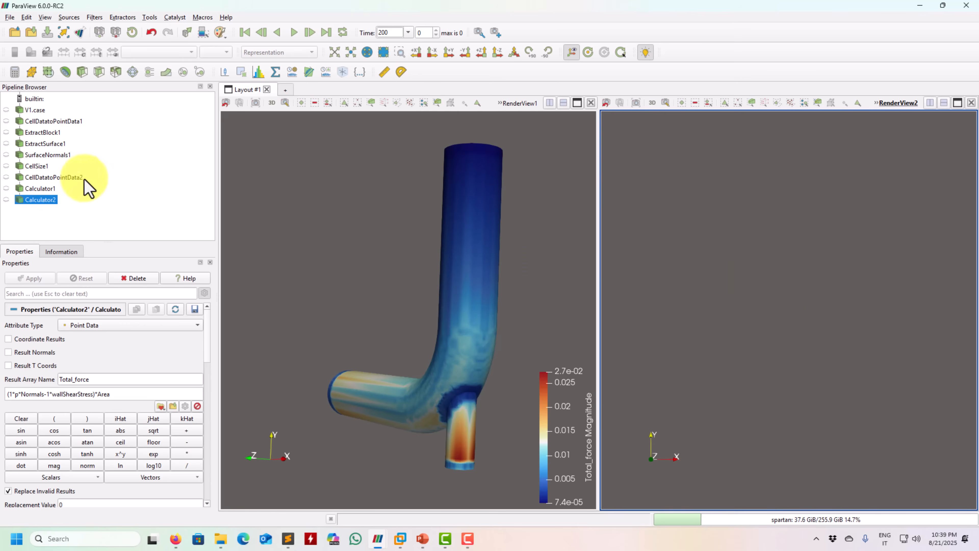
left_click(6, 199)
left_click(171, 61)
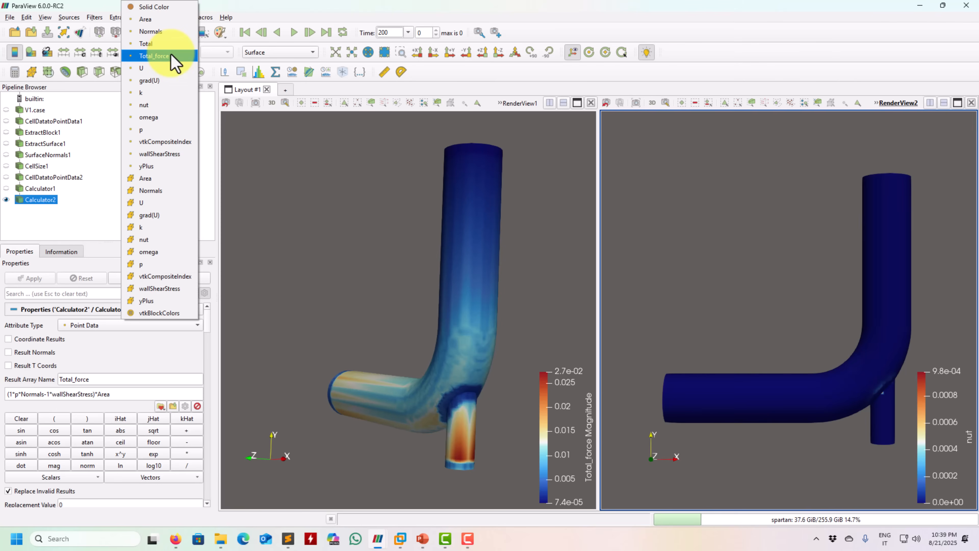
left_click(172, 50)
mouse_move(750, 291)
left_mouse_down()
mouse_move(669, 300)
mouse_move(804, 284)
mouse_move(803, 302)
mouse_move(765, 310)
mouse_move(781, 292)
mouse_move(753, 305)
left_mouse_up()
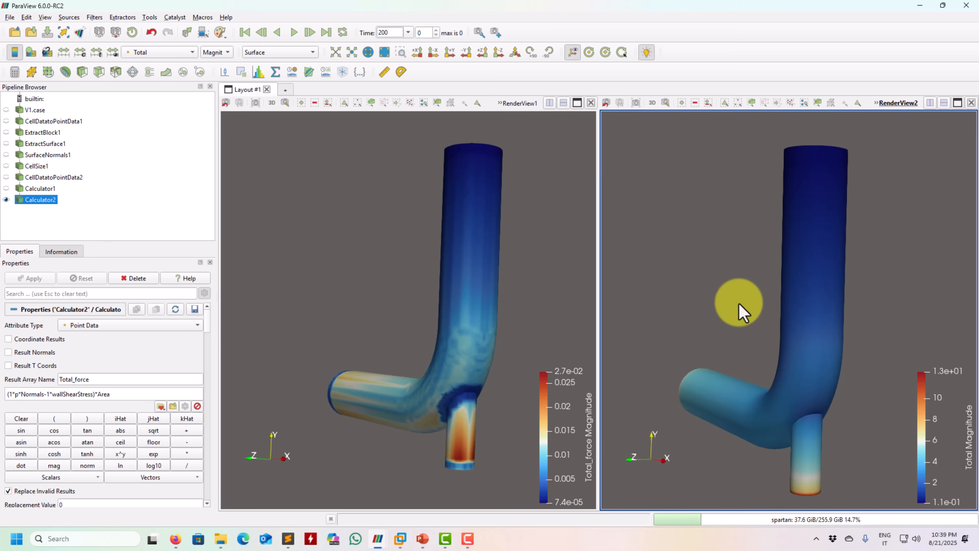
- Apply Integrate Variables with the Linear Strategy to Calculator1 while the first render view is active
left_click(331, 283)
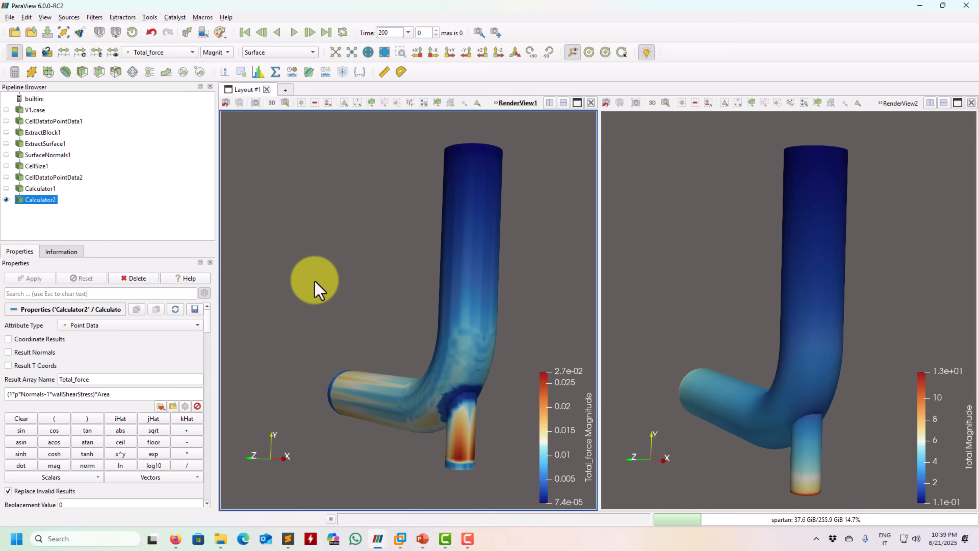
left_click(35, 189)
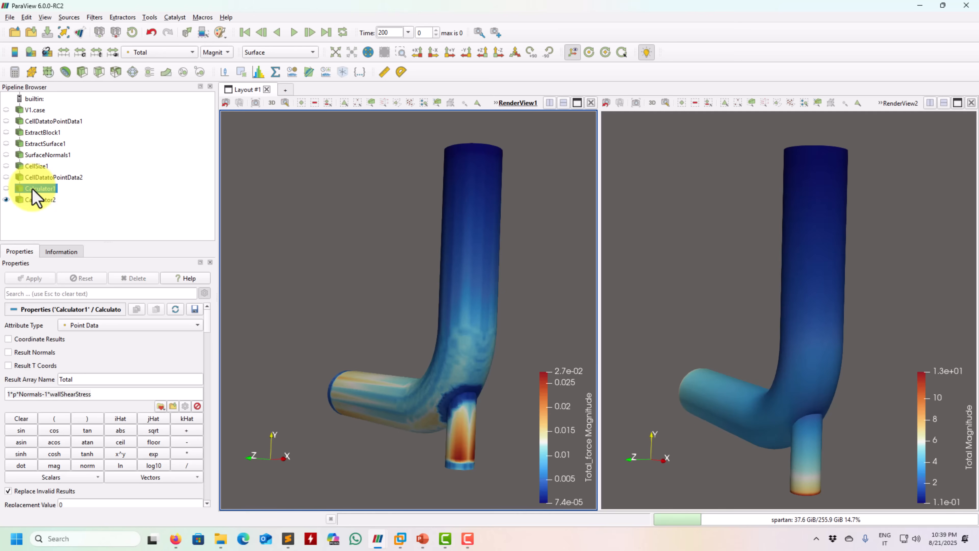
left_click(39, 200)
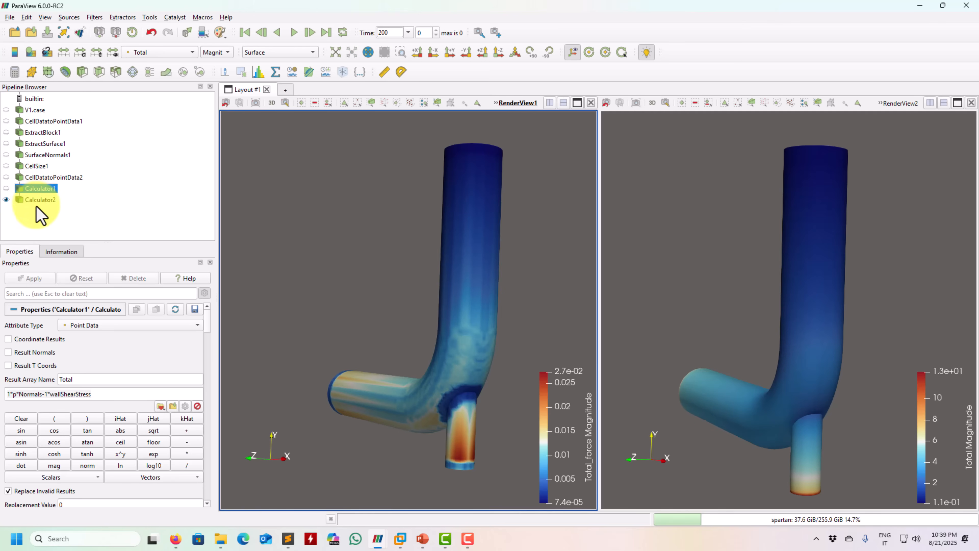
left_click(41, 188)
left_click(95, 17)
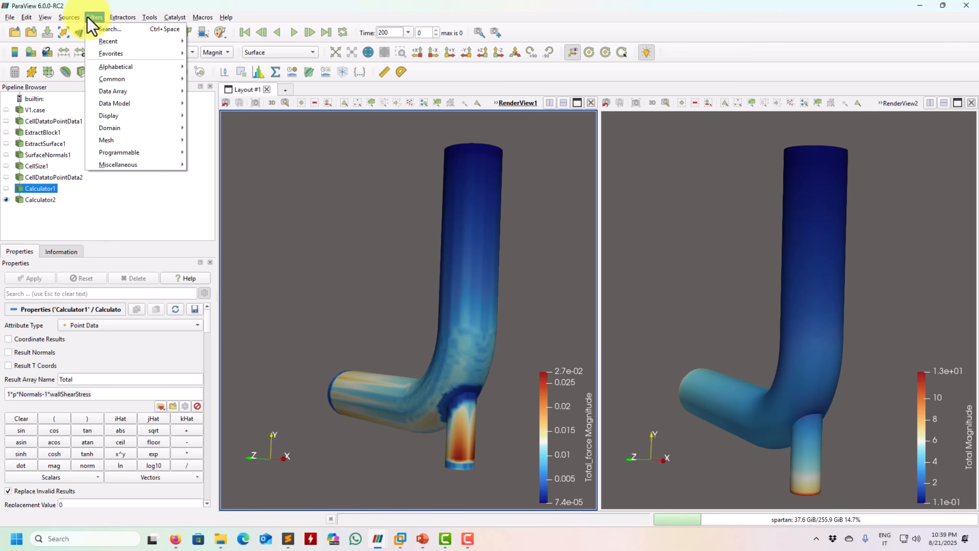
mouse_move(126, 66)
left_click(469, 91)
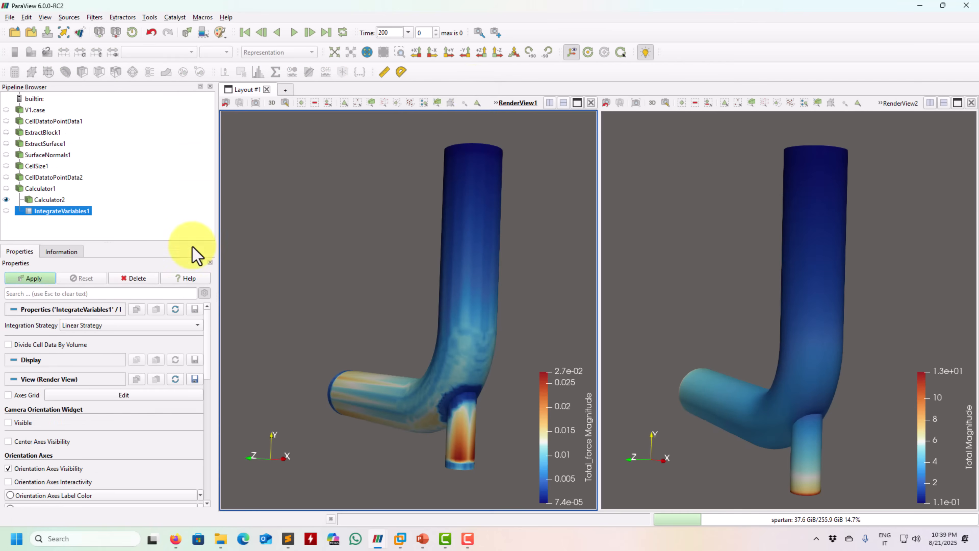
left_click(44, 278)
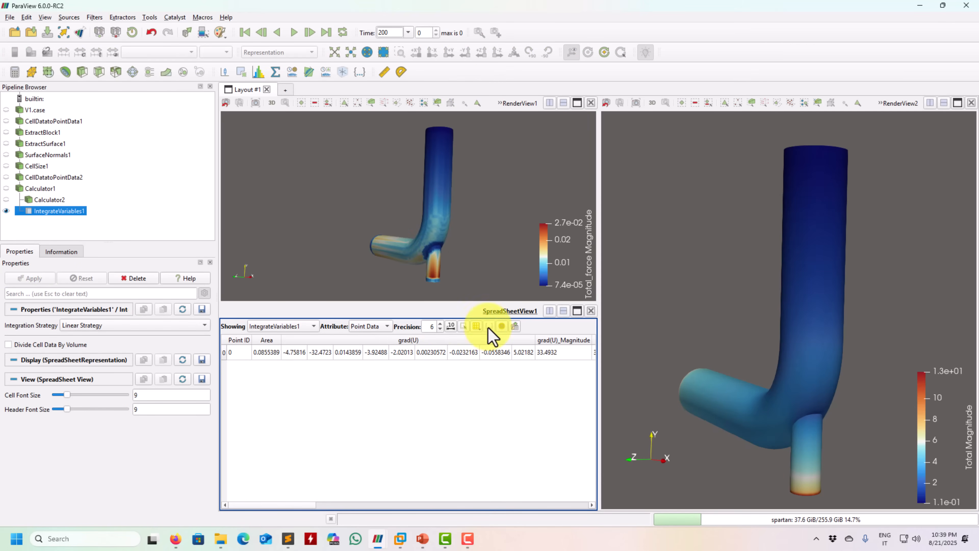
- Limit the integration results spreadsheet to the Total column by hiding all other columns
left_click(477, 326)
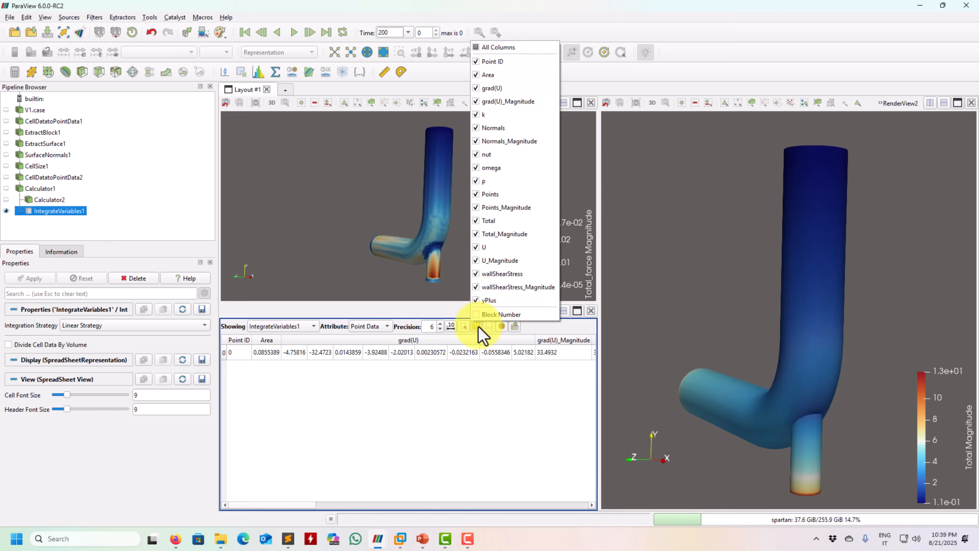
left_click(481, 48)
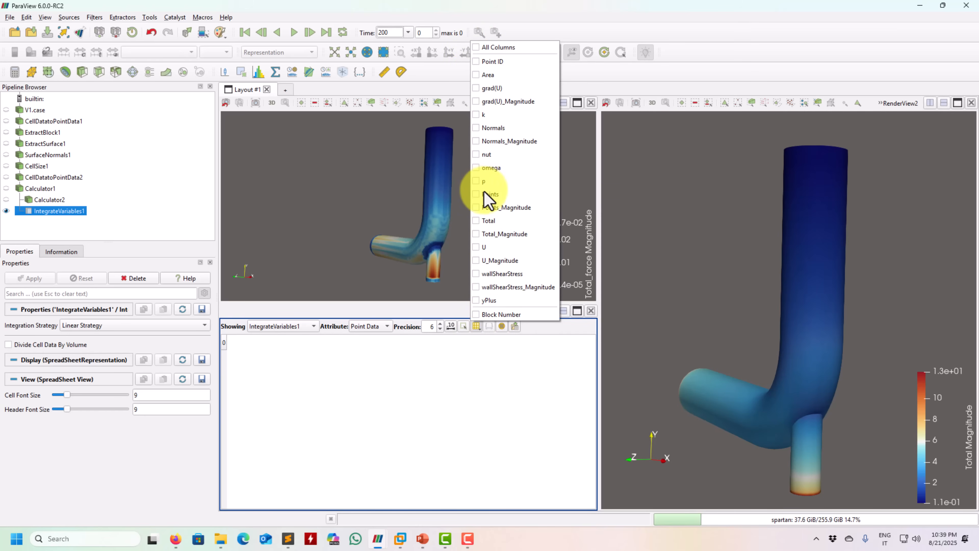
left_click(478, 221)
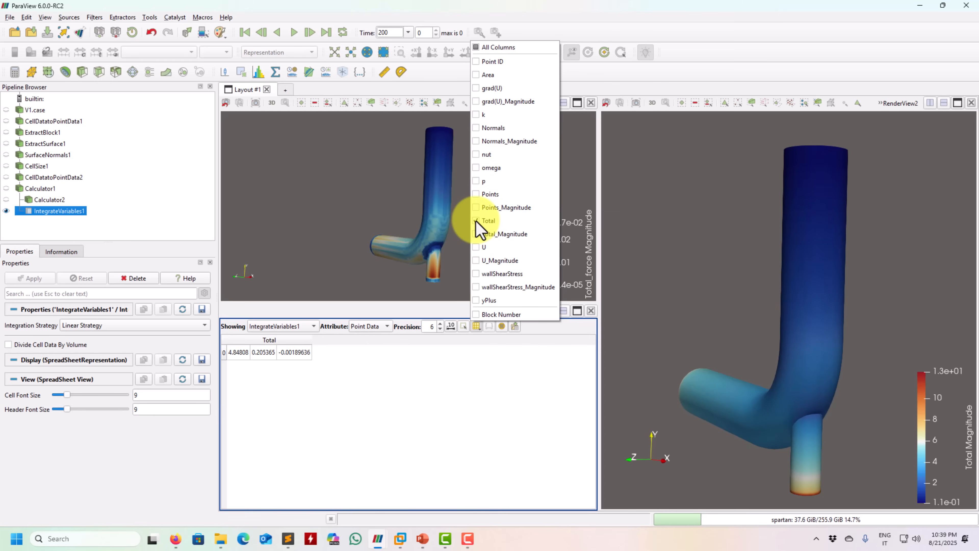
- Switch to Sublime Text and compare the Fluent and OpenFOAM reference forces in Zforces.txt with the integrated Total values
left_click(289, 538)
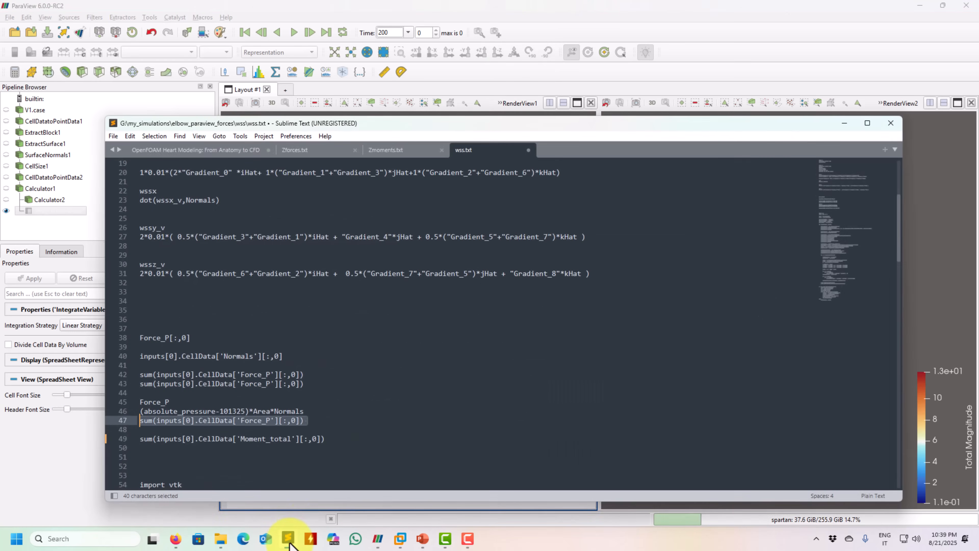
left_click(322, 151)
left_click_drag(434, 130, 730, 137)
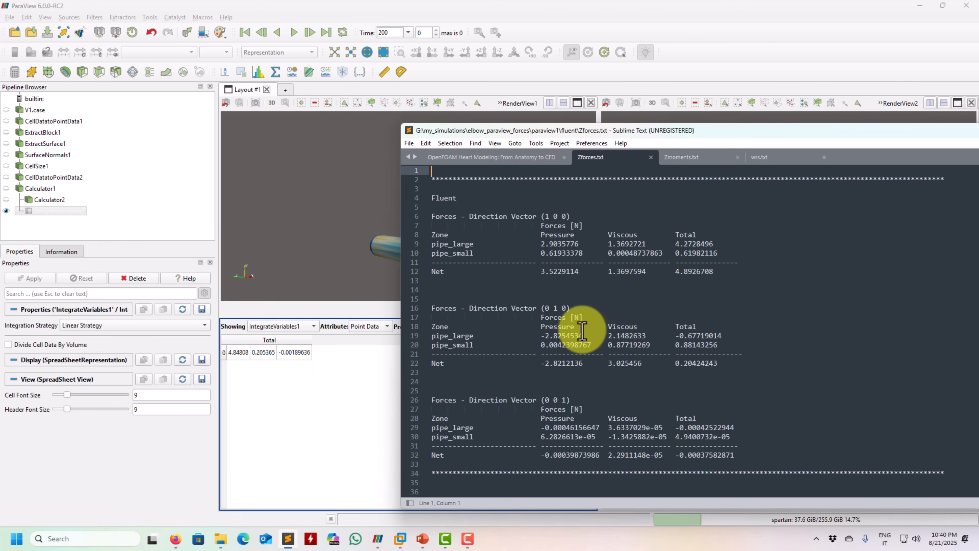
scroll(688, 345, "down", 4)
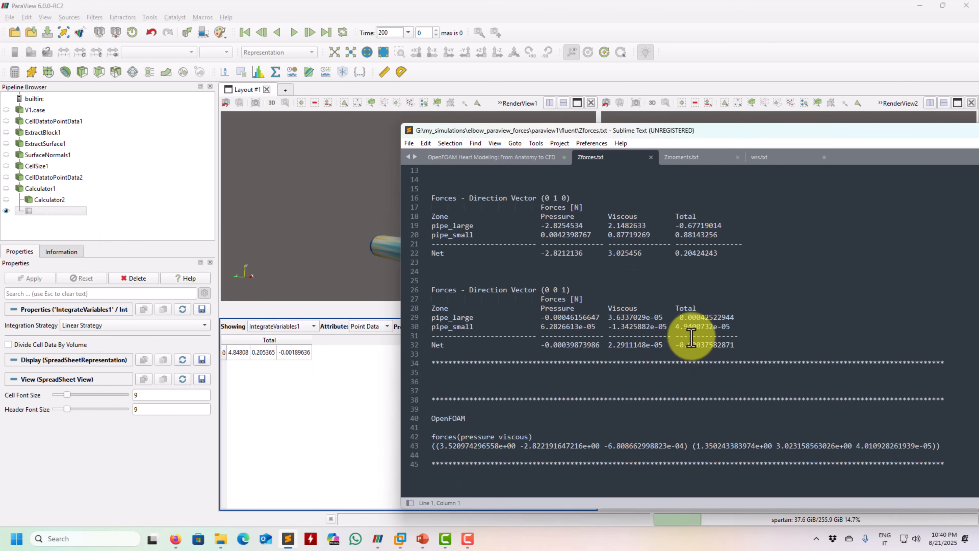
scroll(689, 339, "up", 1)
scroll(482, 428, "down", 1)
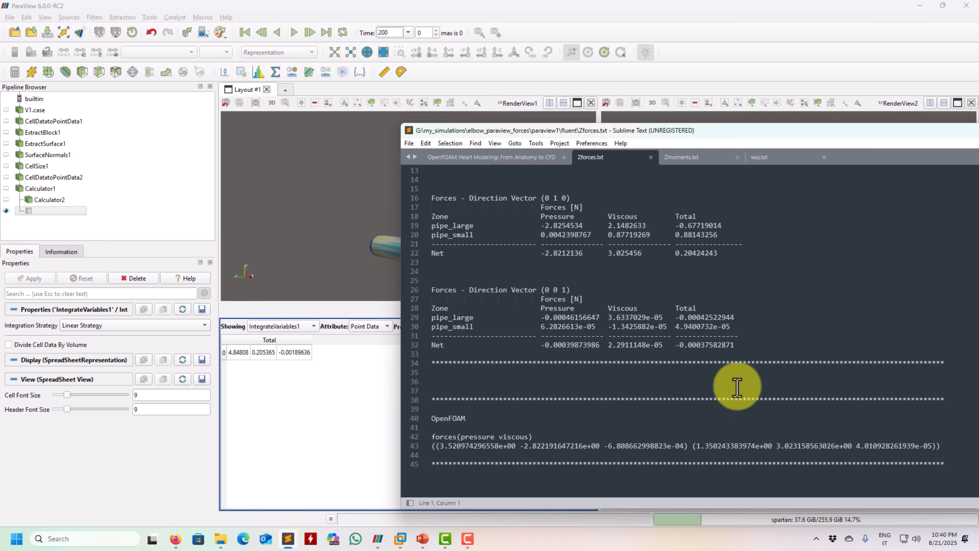
scroll(732, 382, "up", 4)
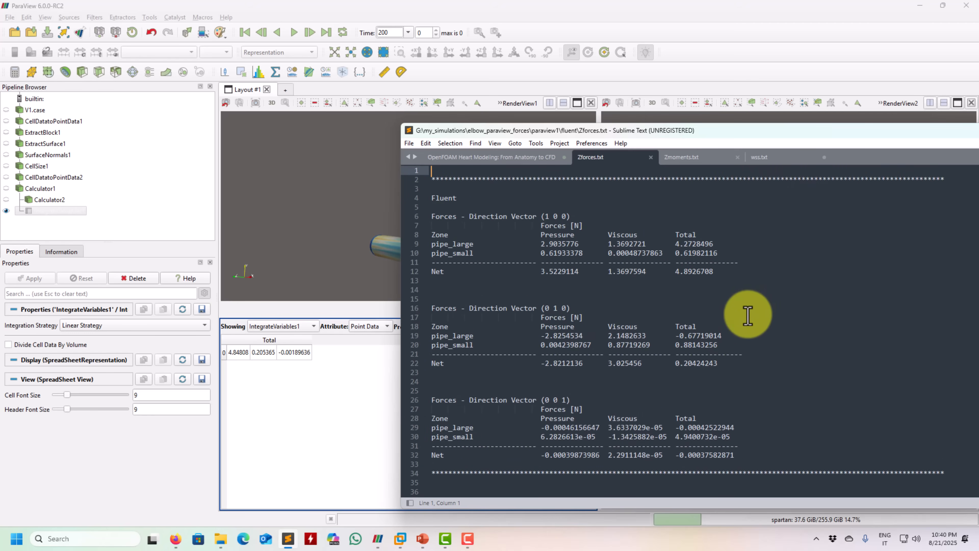
left_click_drag(824, 130, 488, 124)
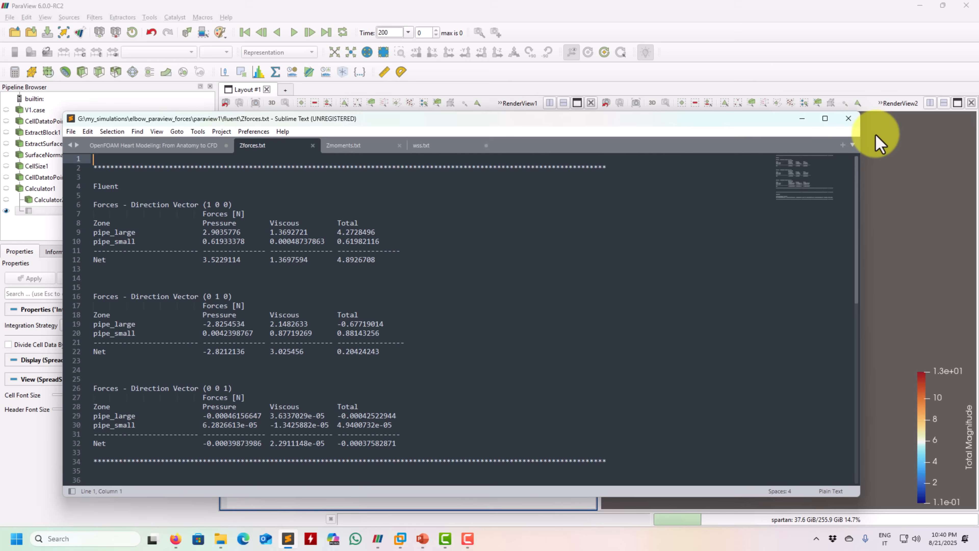
left_click(803, 119)
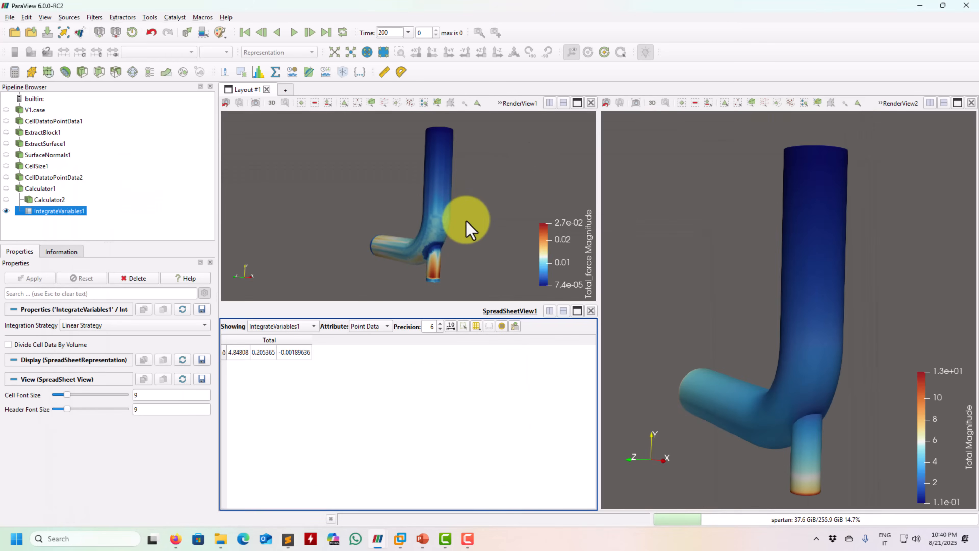
- Close the spreadsheet view and add a Calculator filter to Calculator2
left_click(591, 310)
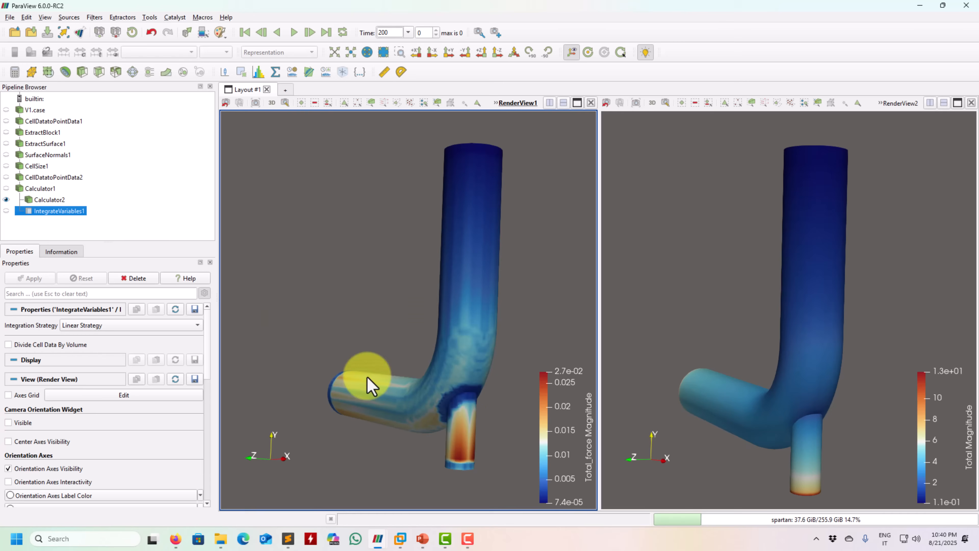
left_click(50, 199)
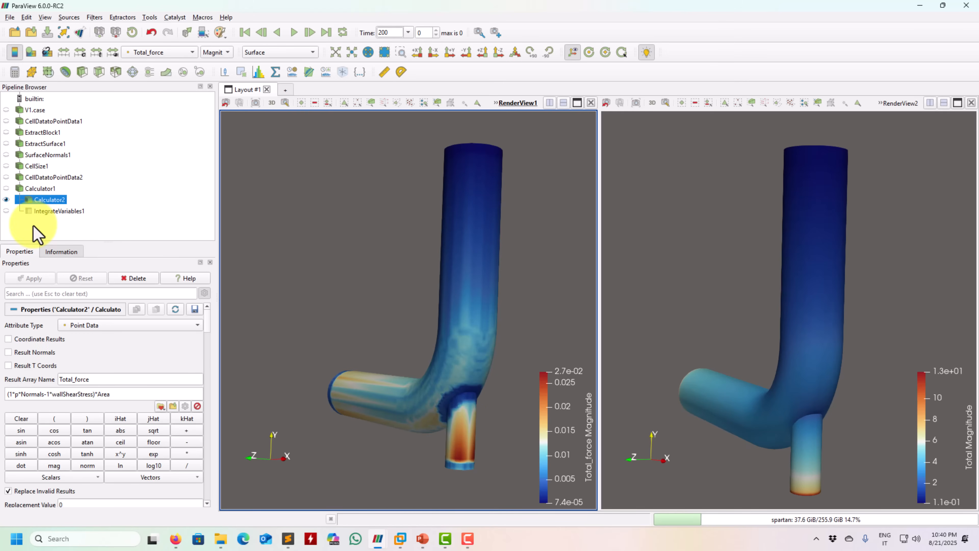
left_click(15, 74)
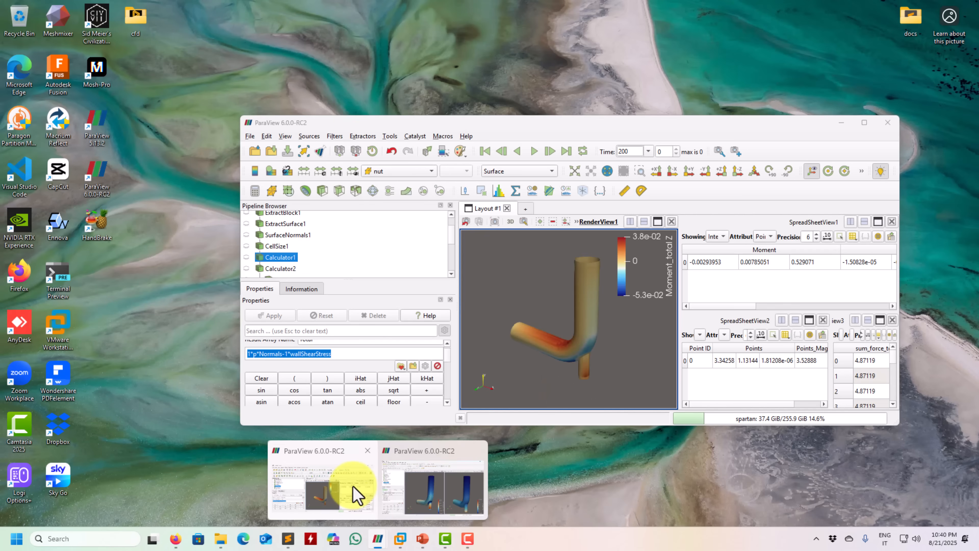
- Copy Calculator3's expression cross(Total,0*iHat+0*jHat+0*kHat-coords) from the other ParaView window into the new calculator and name the result array Moment
left_click(360, 498)
scroll(326, 251, "down", 2)
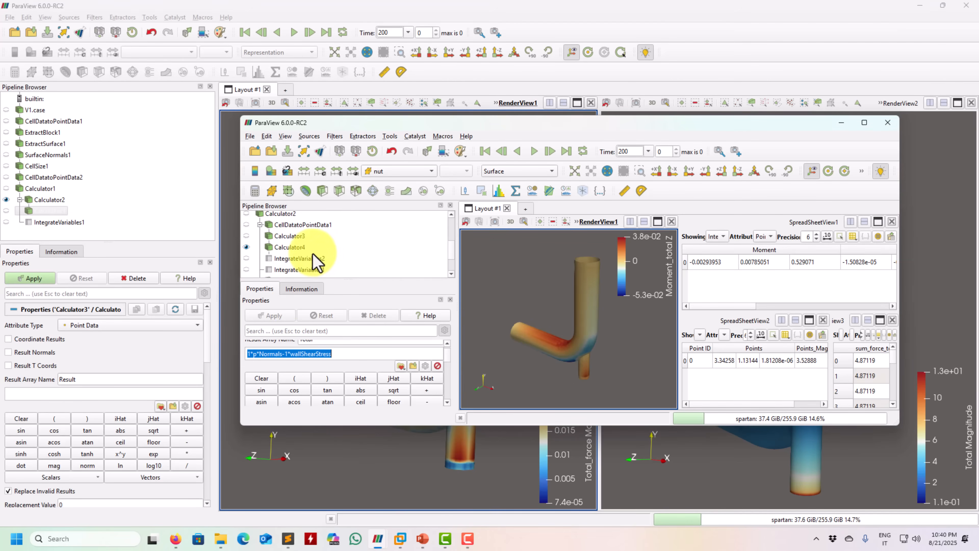
left_click(298, 236)
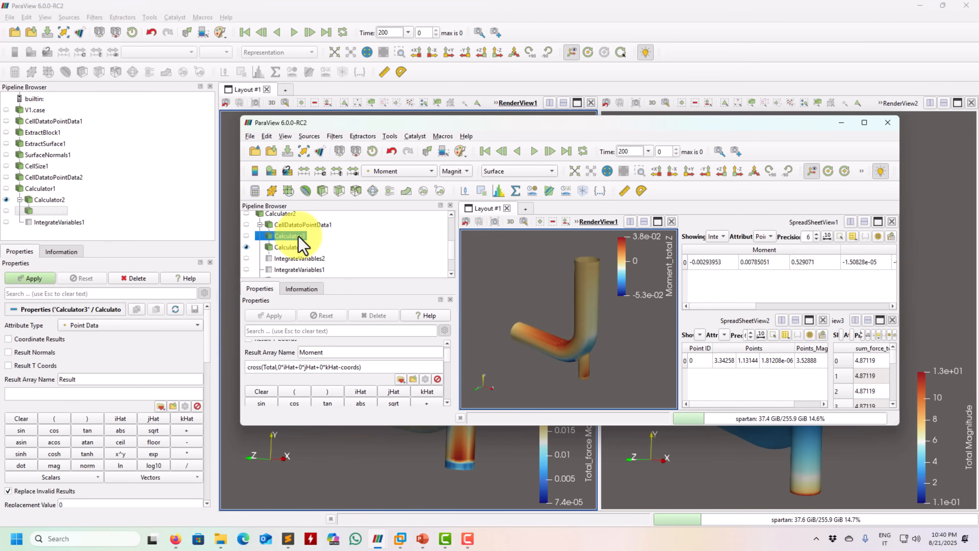
triple_click(370, 368)
key("ctrl+c")
left_click(364, 469)
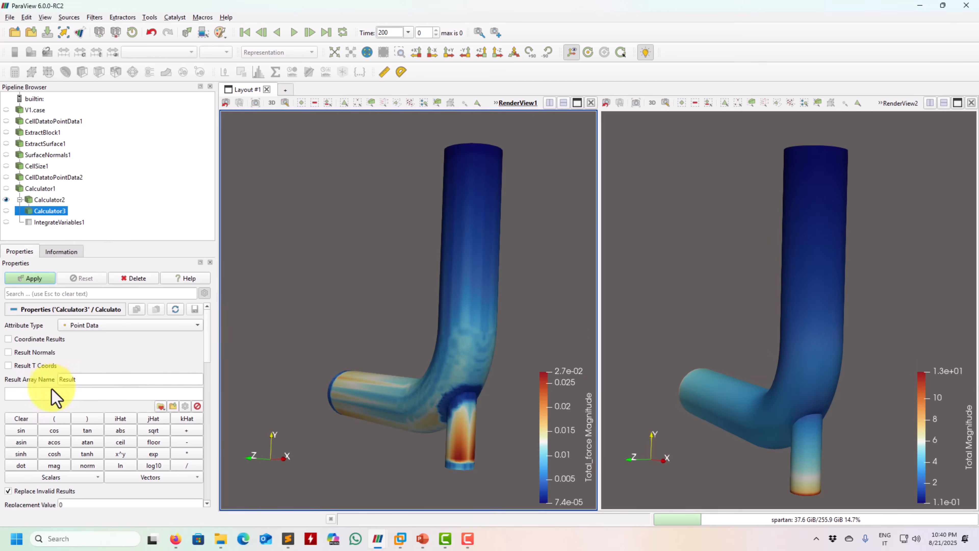
key("ctrl+v")
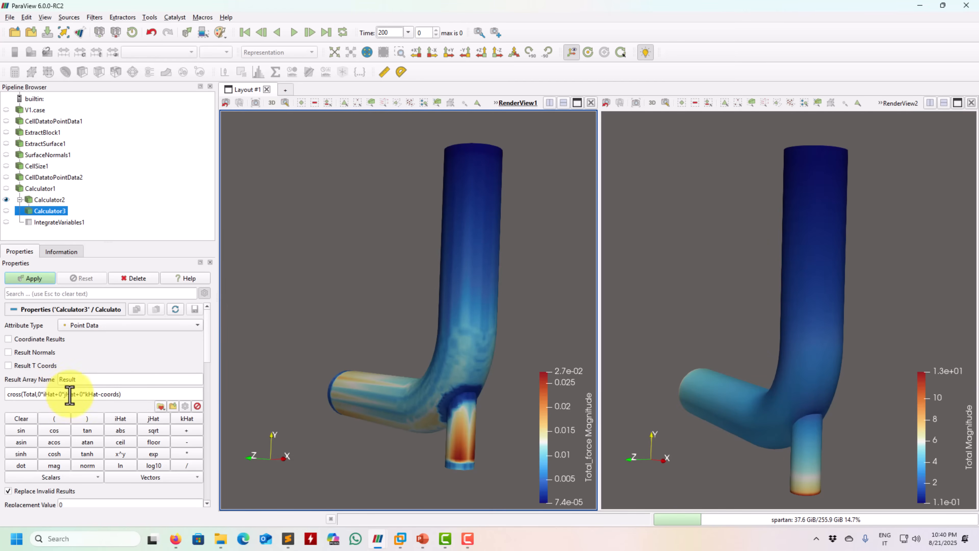
double_click(82, 379)
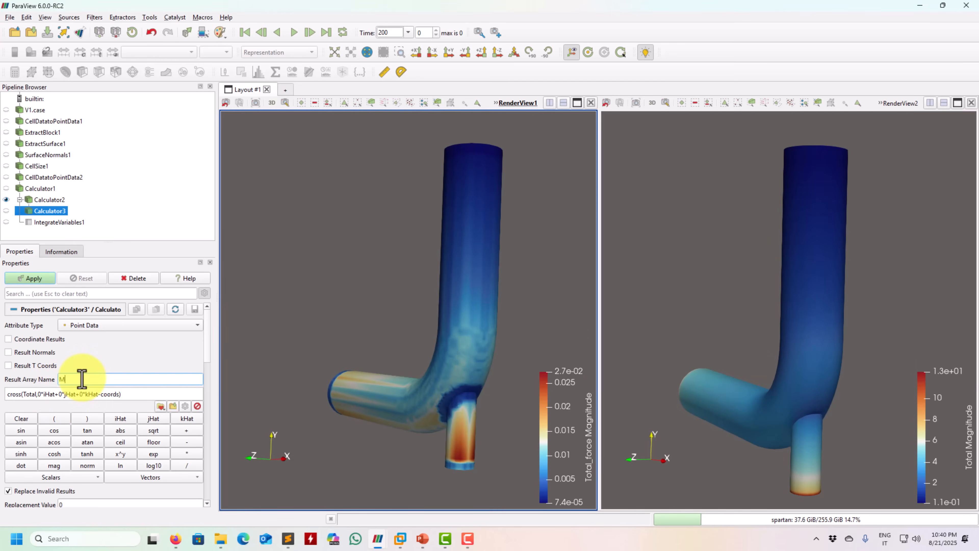
type("Moment")
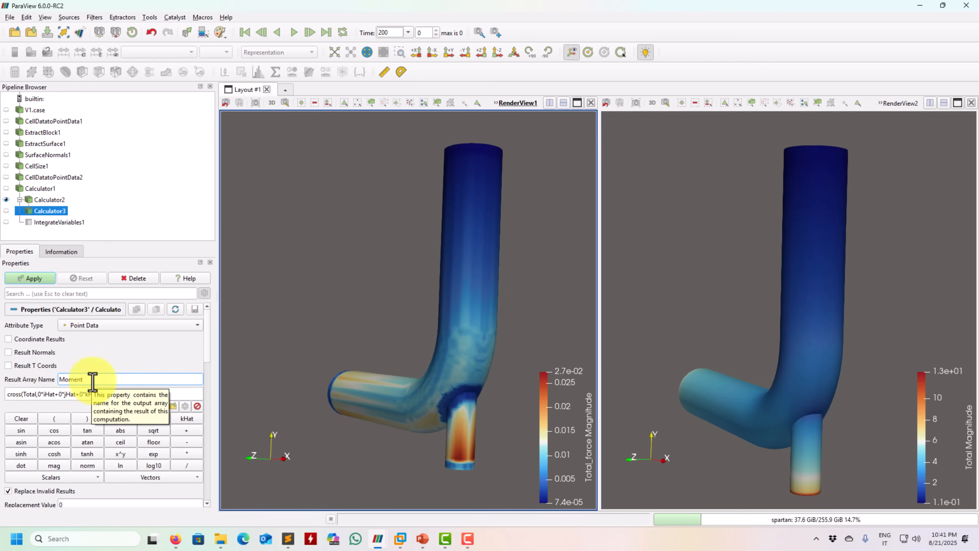
- Compare the vectors available to the Moment calculator with Cell Data and Point Data, leaving the attribute type on Point Data
left_click(125, 327)
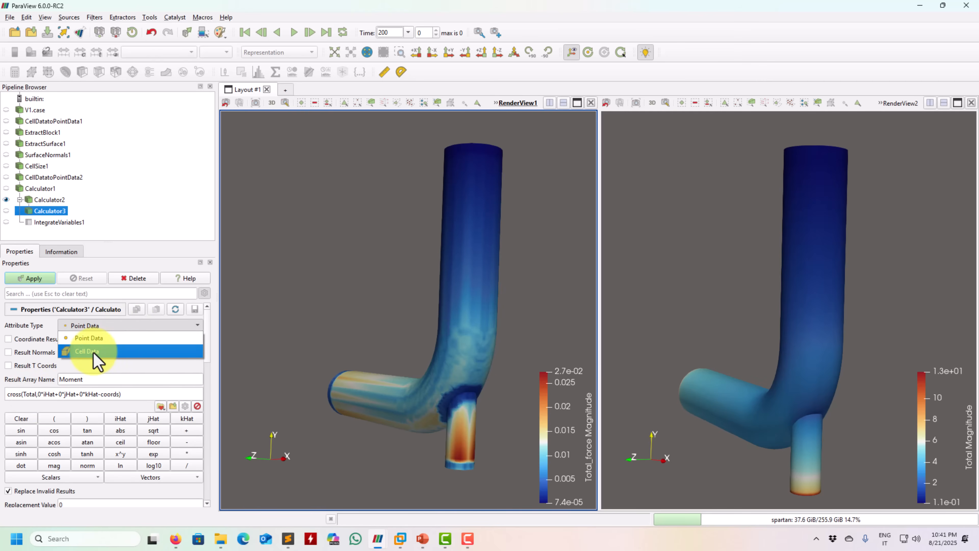
left_click(93, 352)
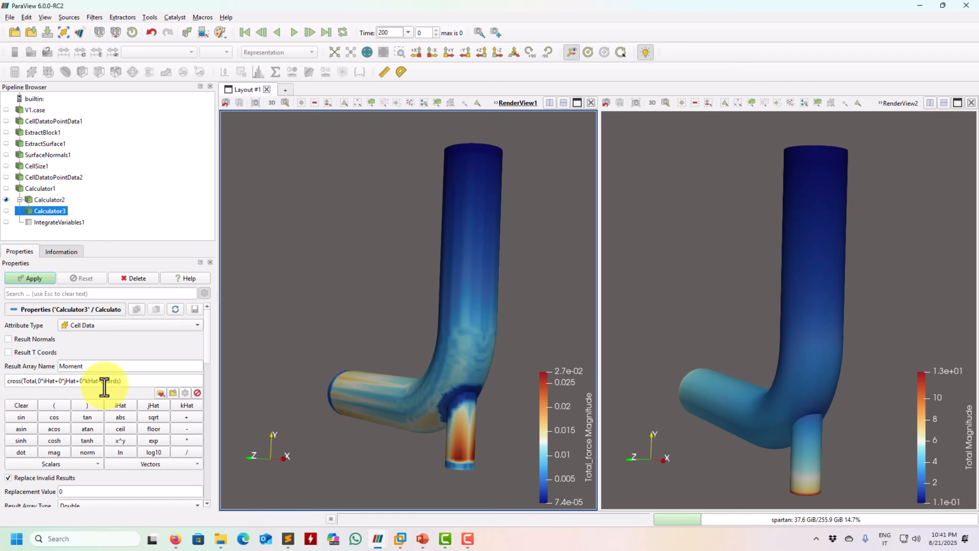
left_click(145, 465)
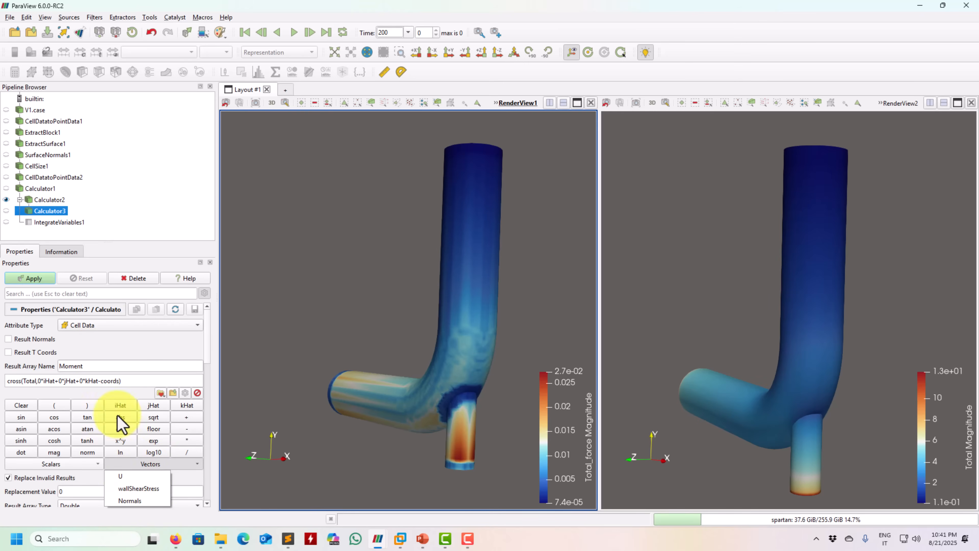
left_click(129, 329)
left_click(115, 332)
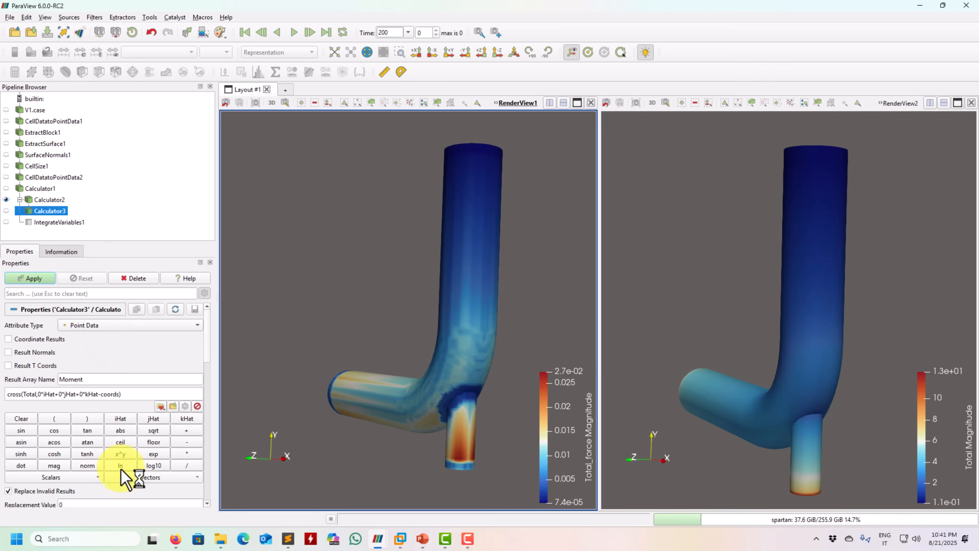
left_click(154, 478)
left_click(268, 369)
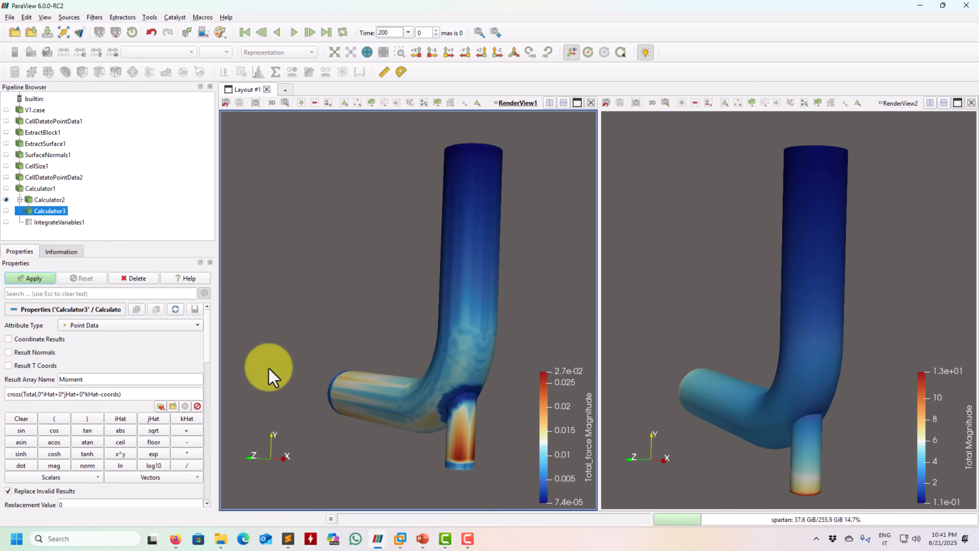
- Maximize the other ParaView window and examine how CellCenters2, Calculator6 and PointDatatoCellData2 supply cell-center coordinates for moments
mouse_move(381, 544)
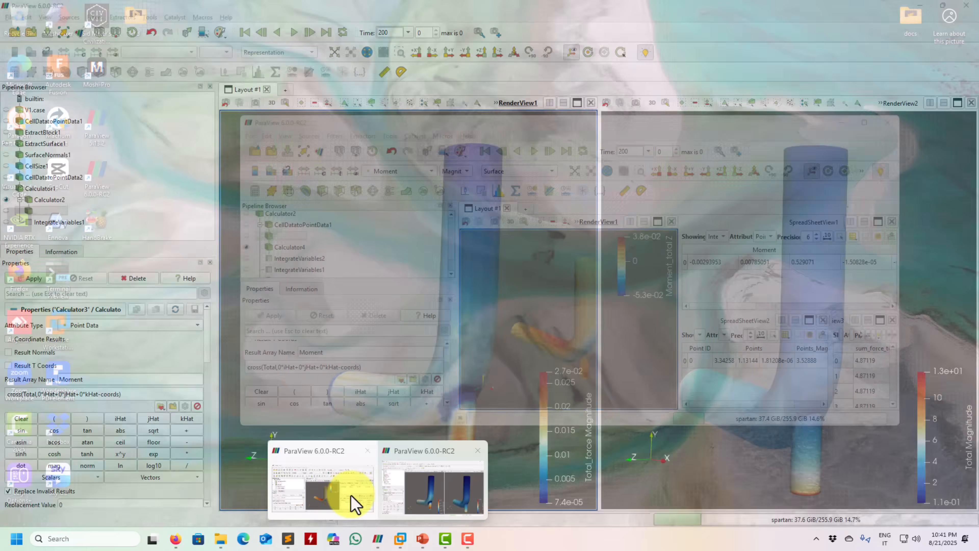
left_click(339, 497)
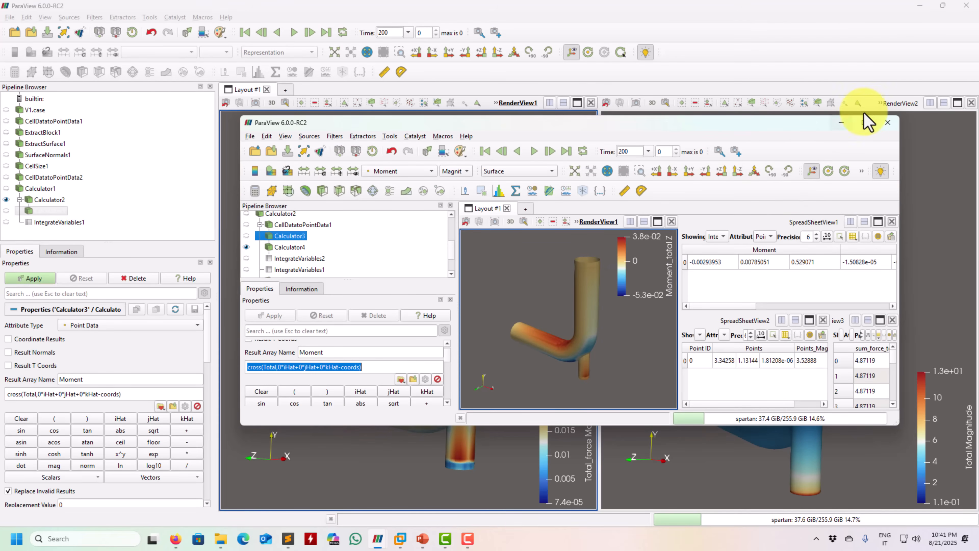
left_click(864, 123)
scroll(214, 144, "up", 2)
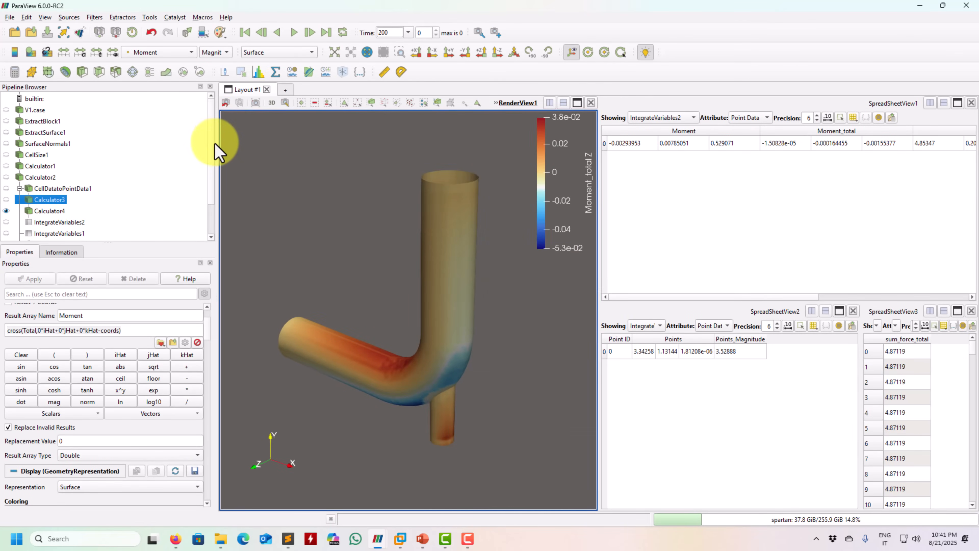
scroll(214, 216, "down", 2)
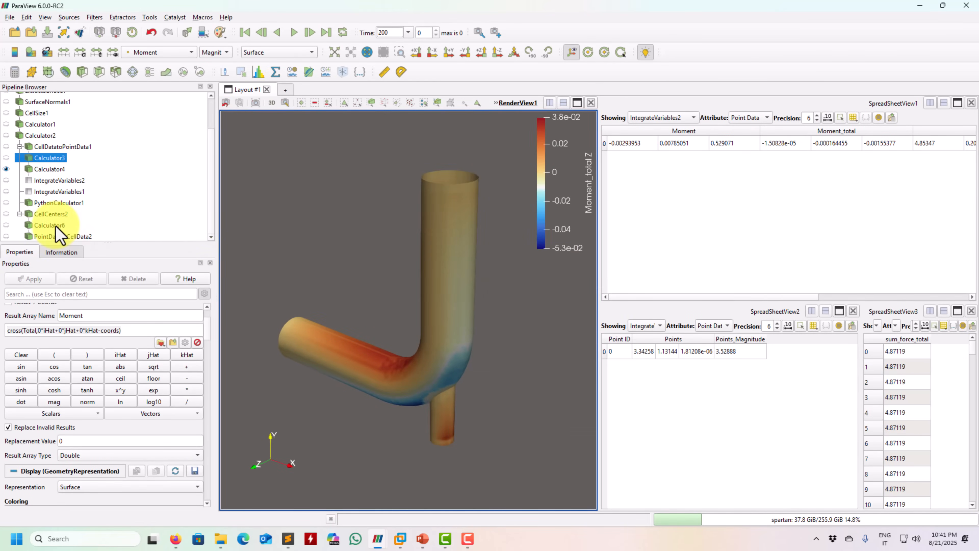
left_click(51, 215)
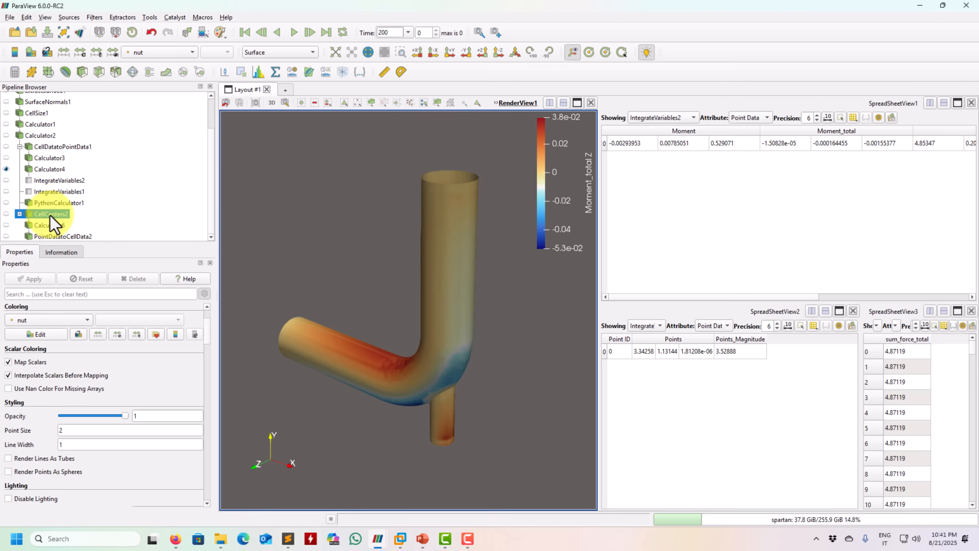
left_click(54, 225)
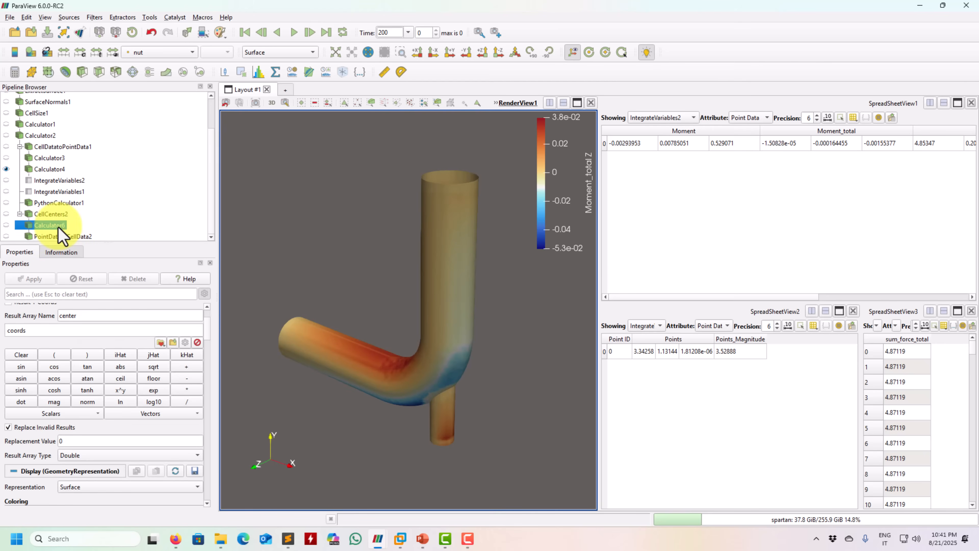
left_click(64, 236)
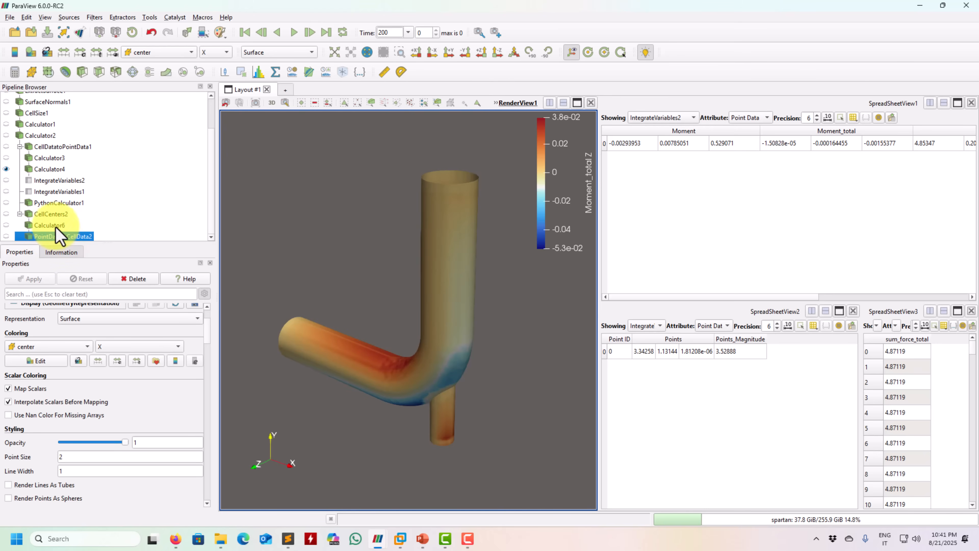
left_click(59, 216)
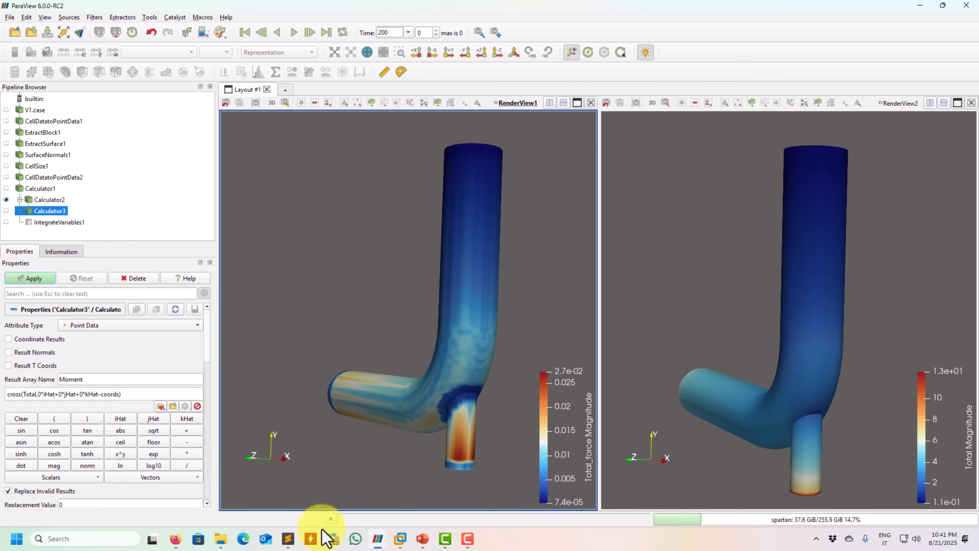
- Review the Moments on a body slide in PowerPoint and compare its cross product with the reference point in the Moment expression
left_click(424, 538)
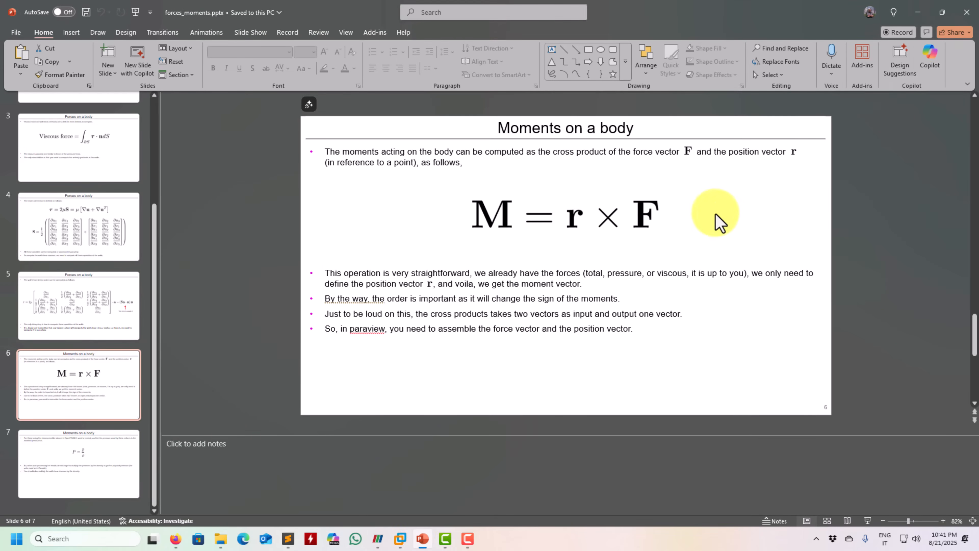
left_click(918, 12)
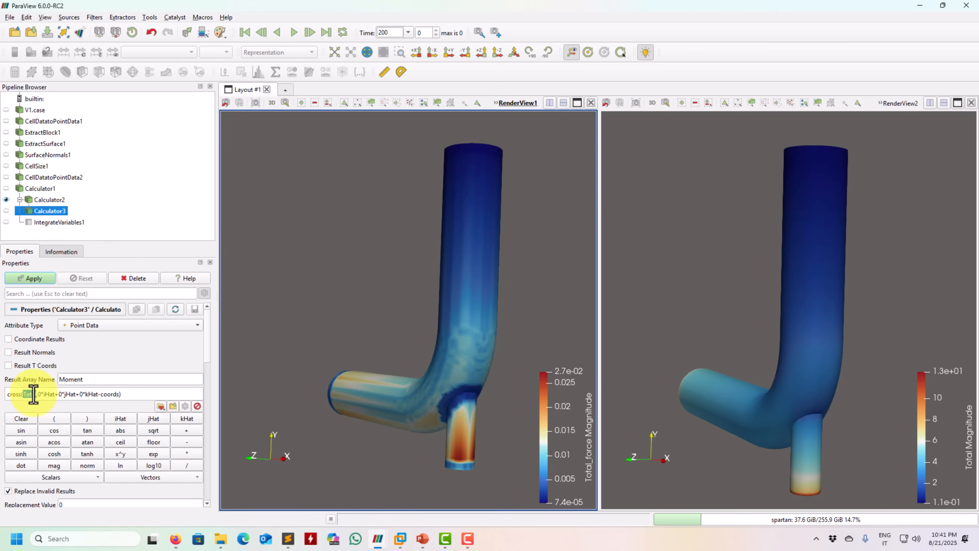
left_click_drag(34, 394, 96, 394)
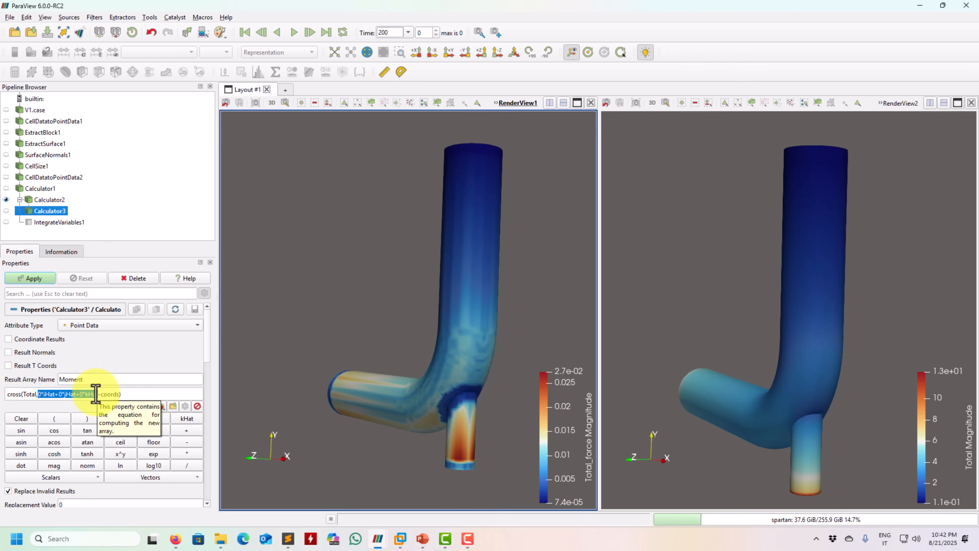
- Examine the reference point 0*iHat+0*jHat+0*kHat and the coords term in Calculator3's Moment expression
left_click(41, 394)
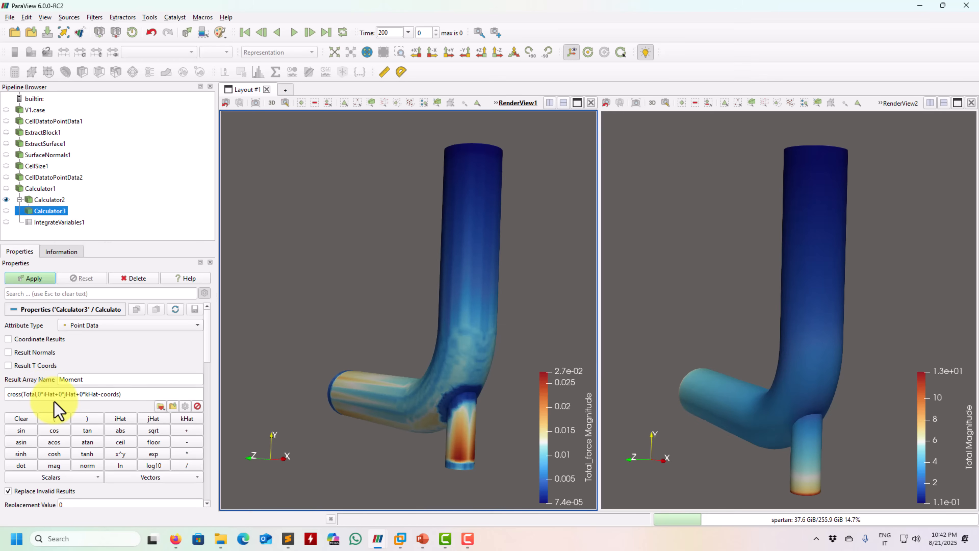
key("BackSpace")
type("1")
key("BackSpace")
type("0")
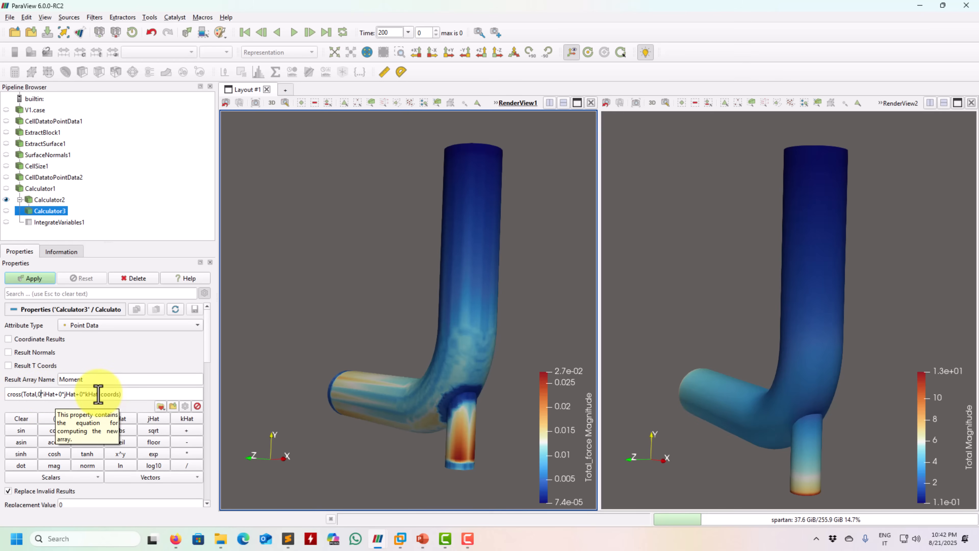
left_click_drag(98, 394, 105, 396)
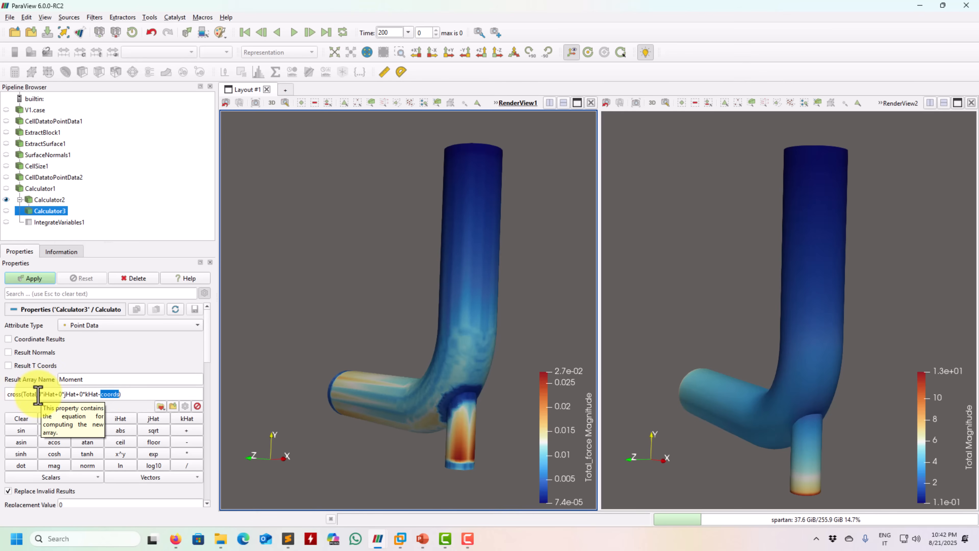
left_click_drag(38, 394, 90, 397)
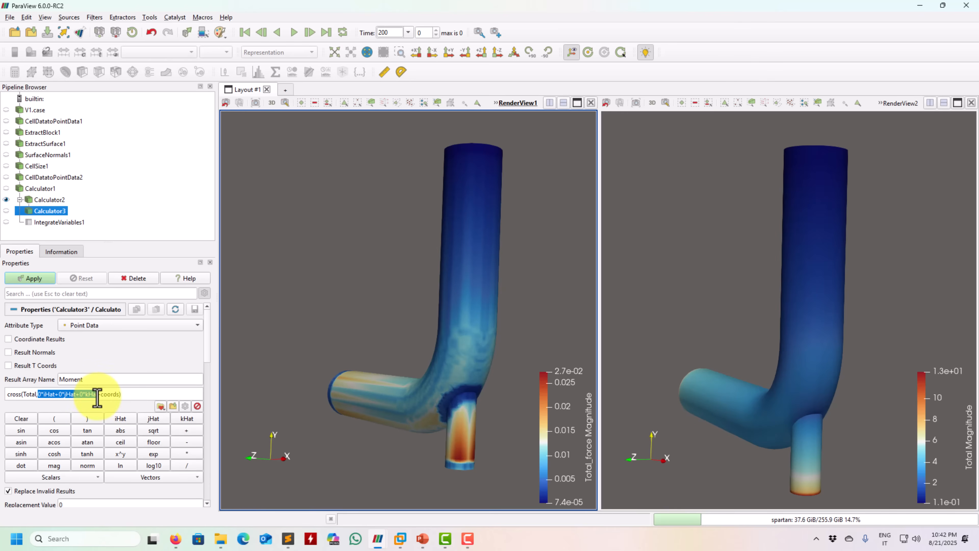
left_click_drag(98, 397, 93, 397)
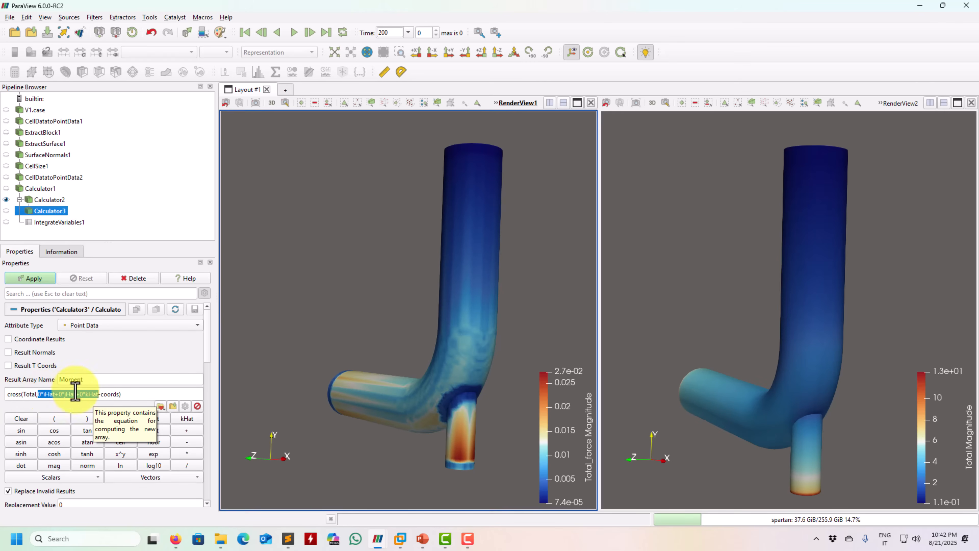
left_click(105, 395)
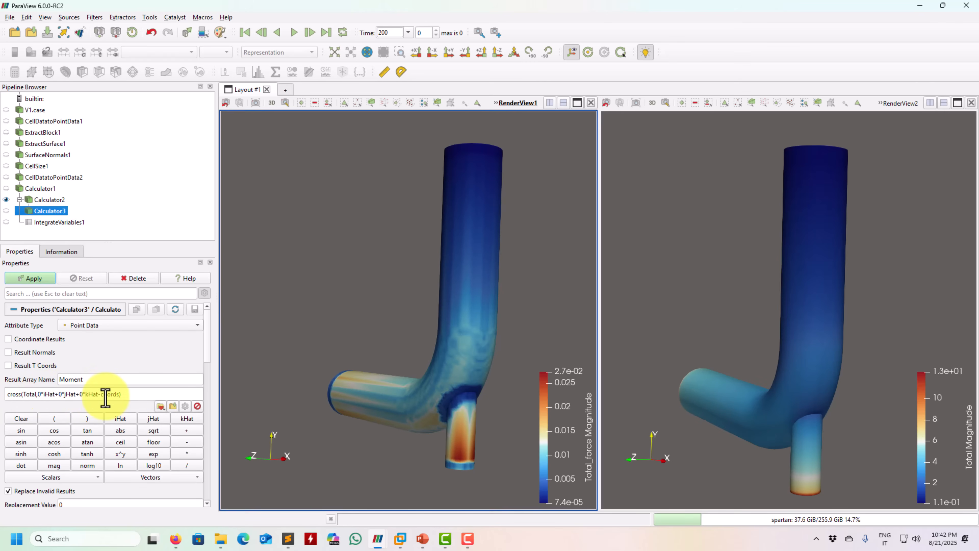
- Apply Calculator3 and color the pipe surface by the Moment magnitude
left_click(30, 279)
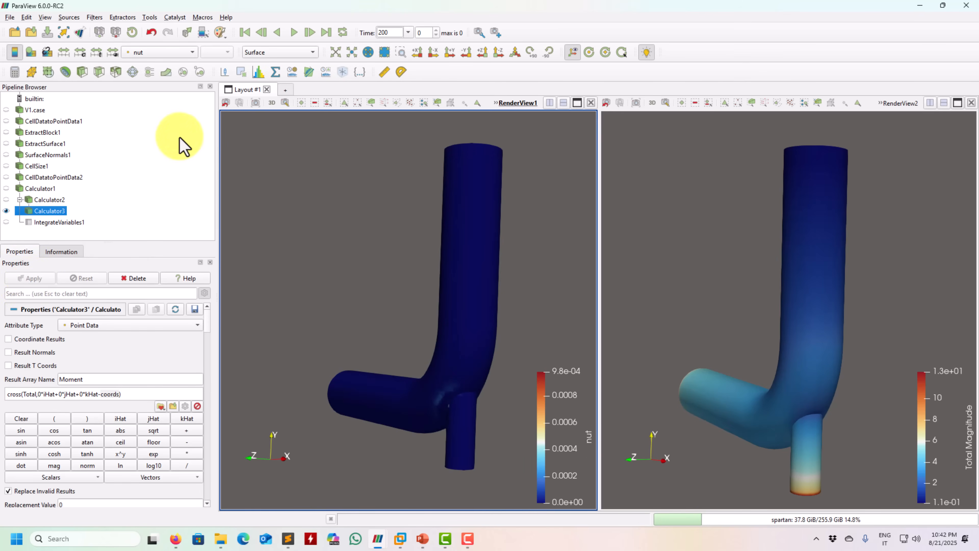
left_click(179, 53)
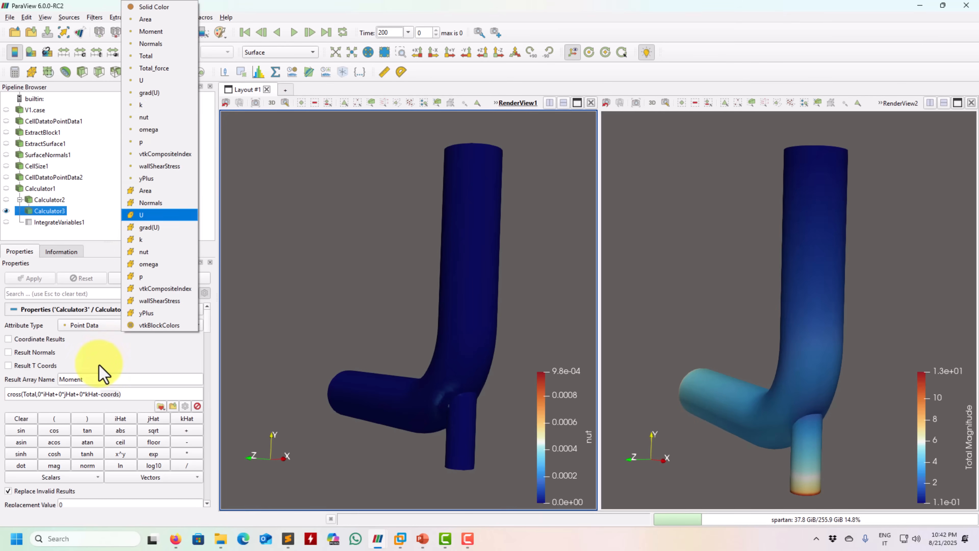
left_click(166, 31)
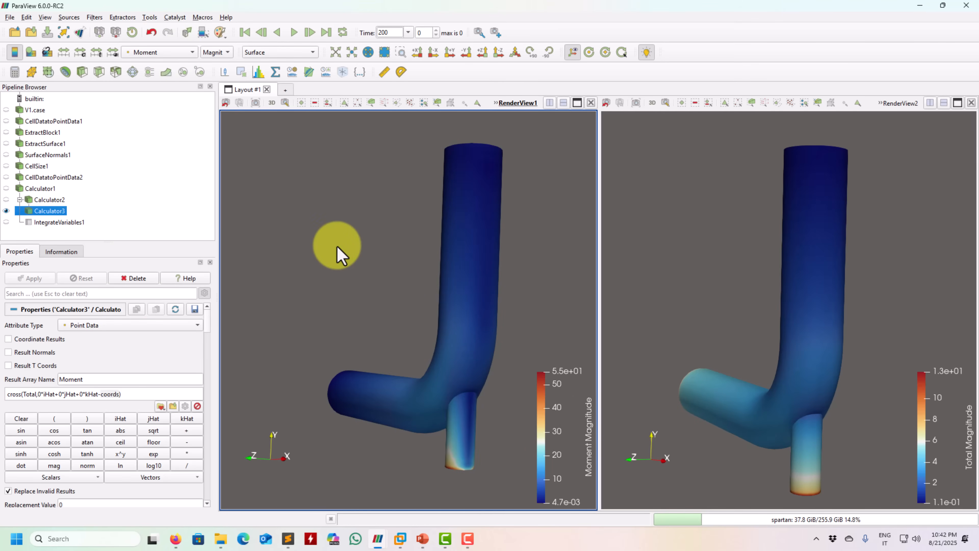
left_click_drag(341, 270, 344, 280)
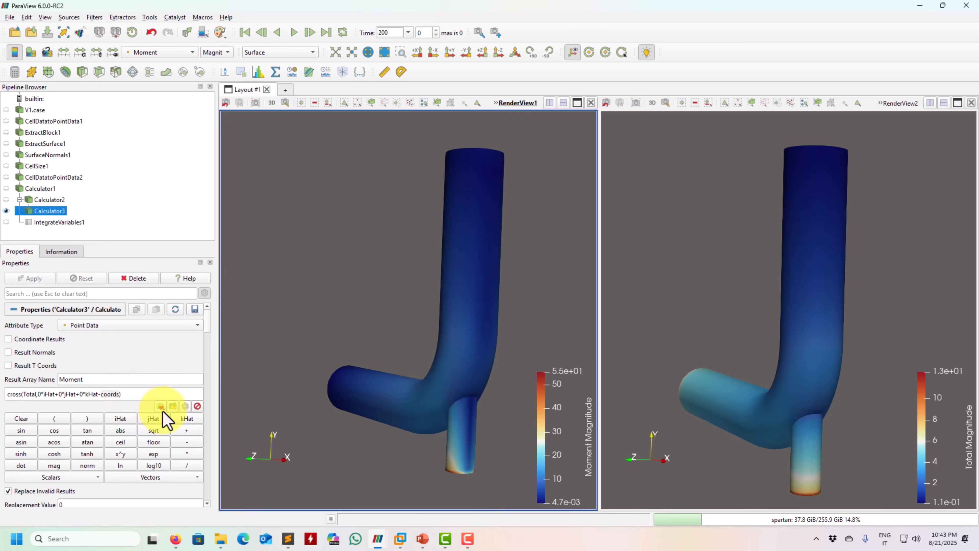
- Copy Calculator4's expression cross(Total,0*iHat+0*jHat+0*kHat-coords)*Area from the other ParaView window into a new calculator on Calculator3 with result array Moment_total
mouse_move(376, 537)
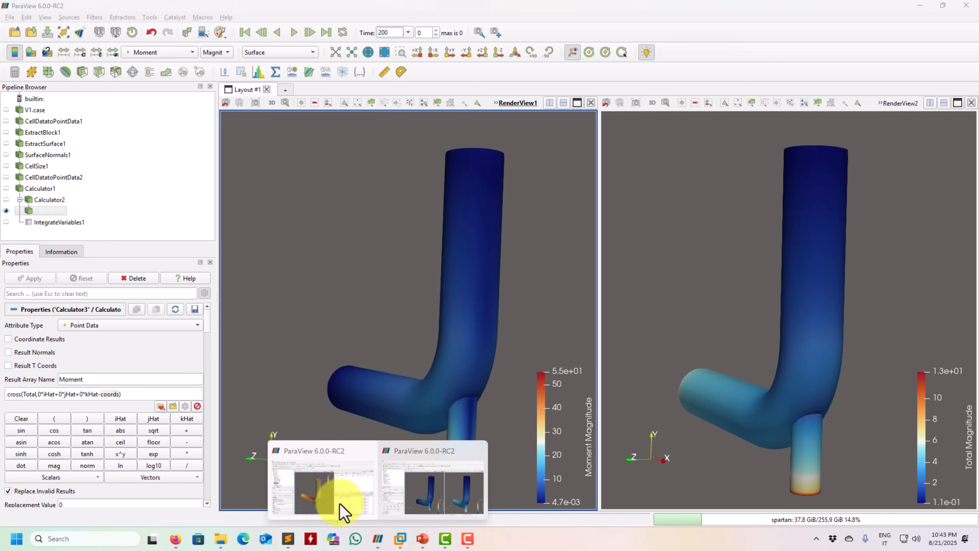
left_click(333, 505)
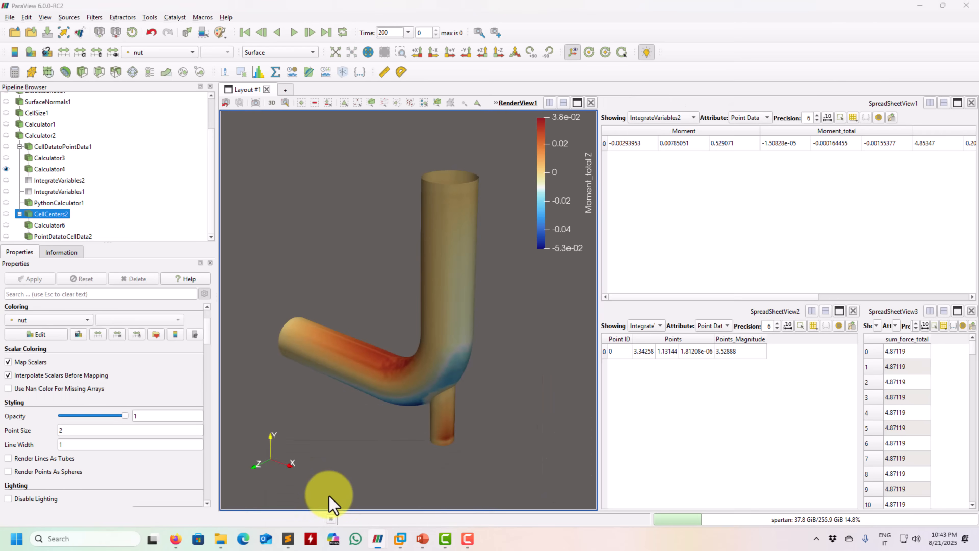
left_click(54, 227)
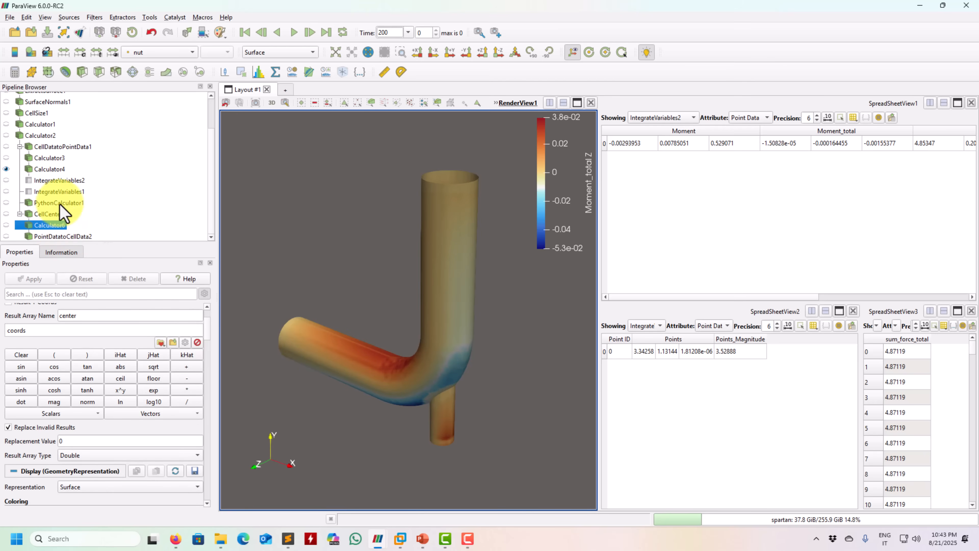
scroll(64, 210, "up", 1)
left_click(54, 197)
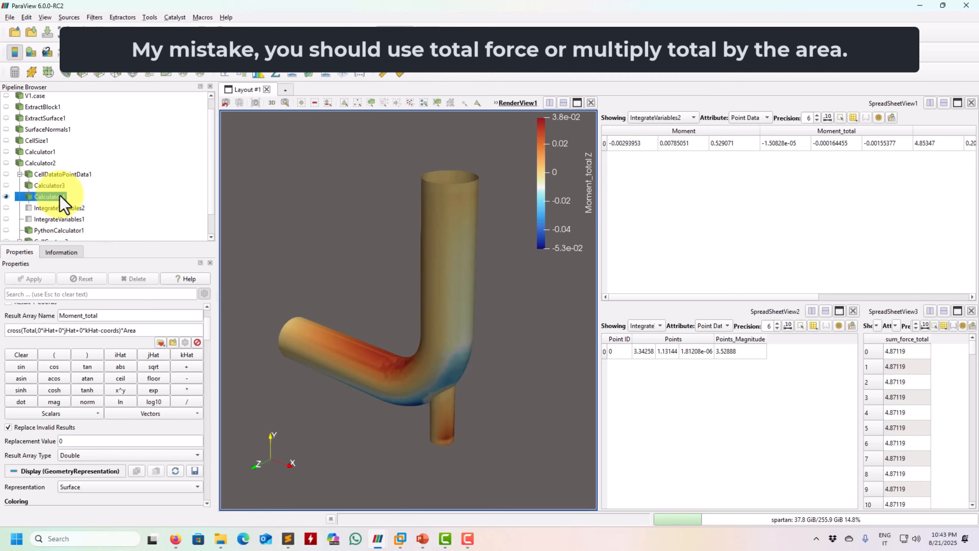
triple_click(149, 331)
key("ctrl+c")
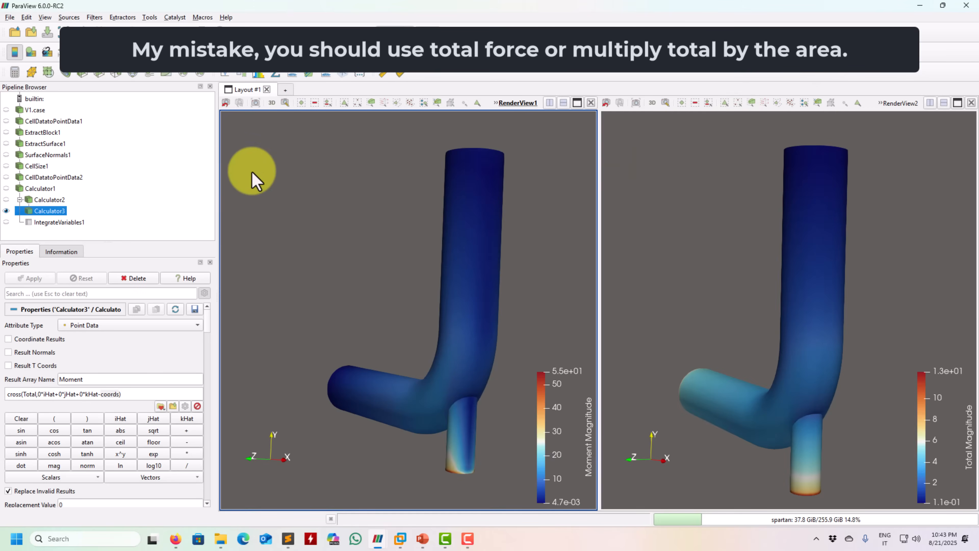
left_click(14, 72)
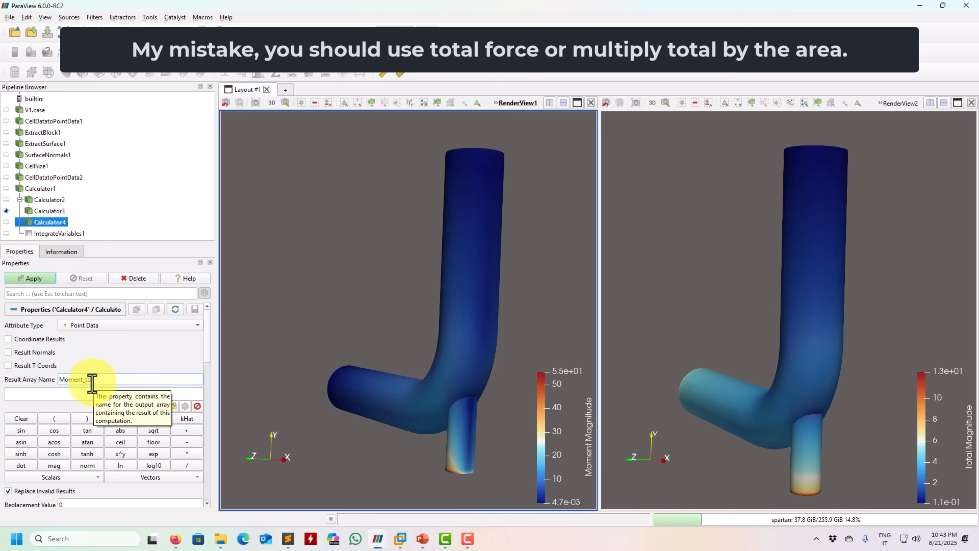
left_click(70, 393)
key("ctrl+v")
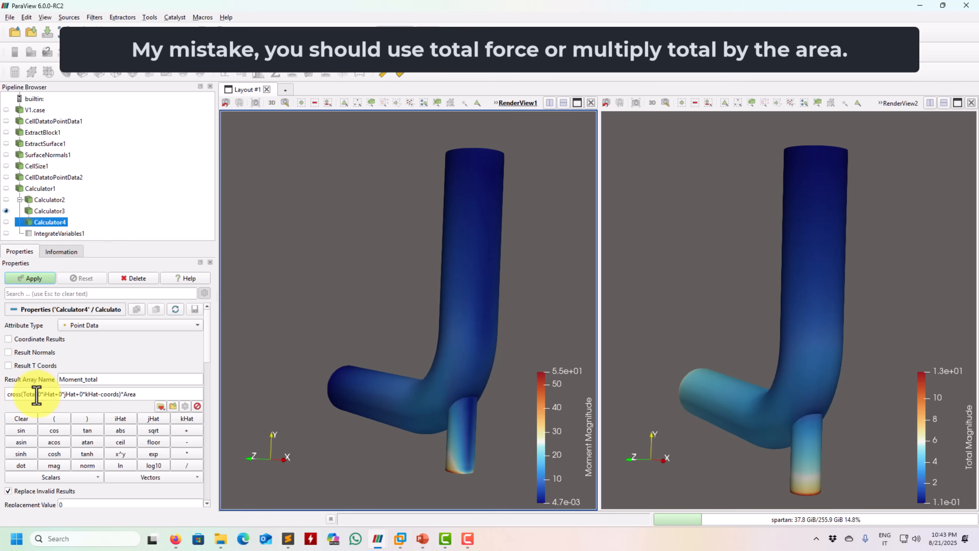
- Check the scalars available to the new calculator, apply it, and color the pipe surface by Moment_total magnitude
left_click(54, 477)
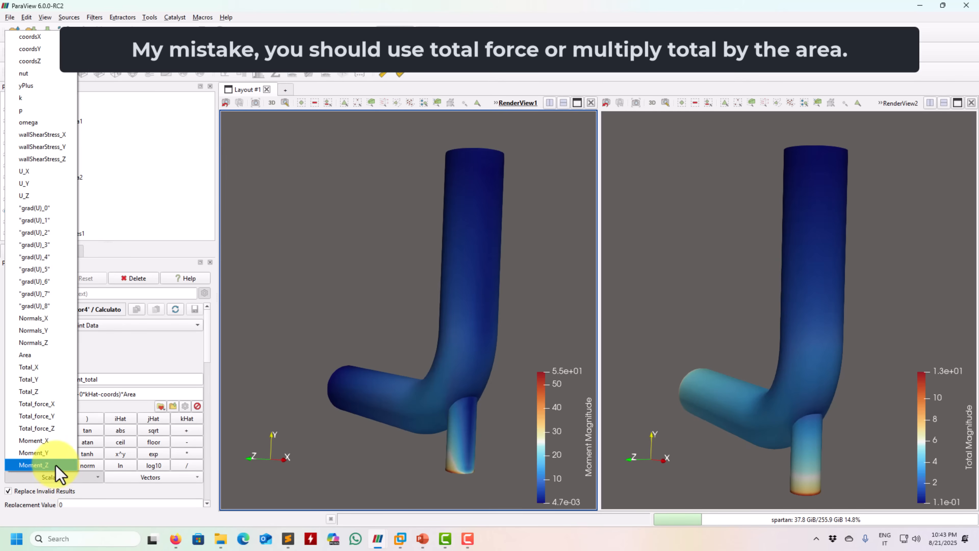
left_click_drag(284, 351, 293, 354)
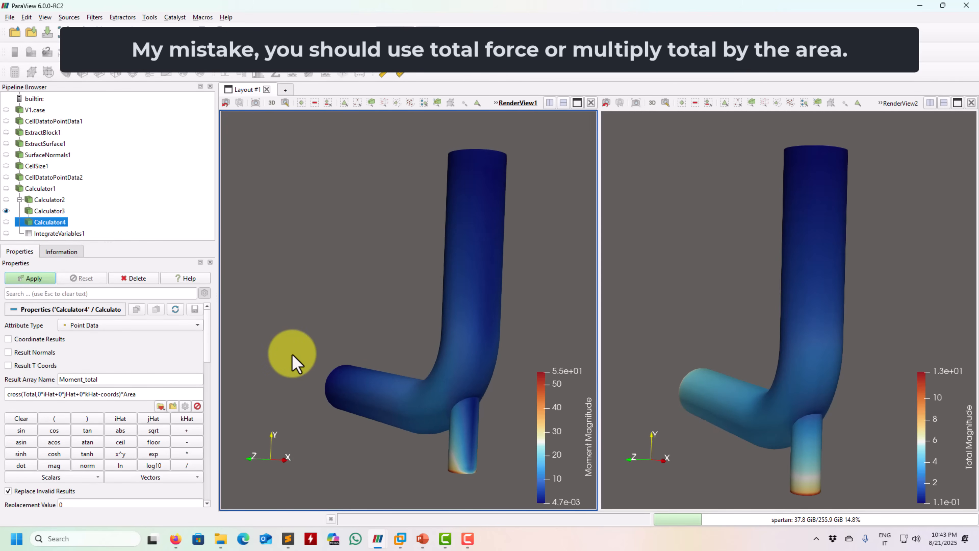
left_click(31, 281)
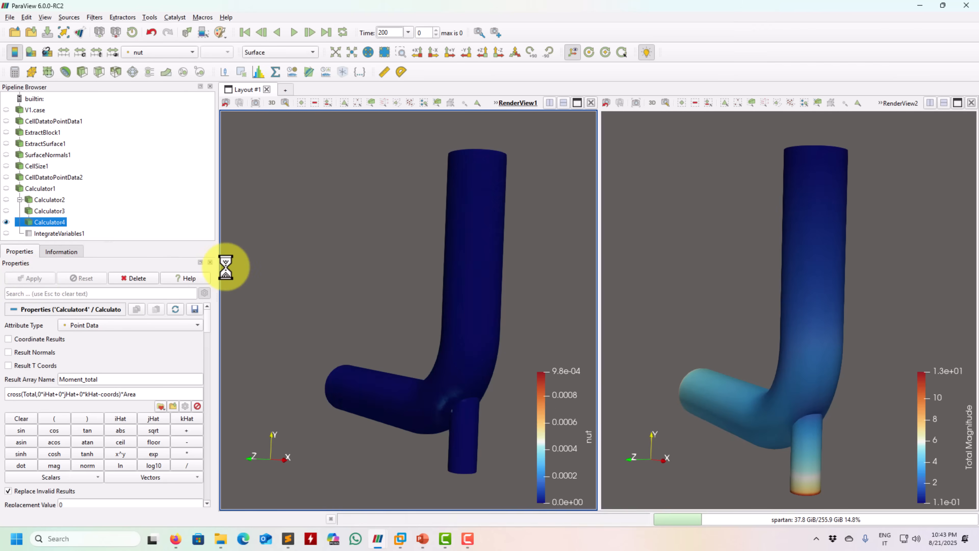
left_click(187, 52)
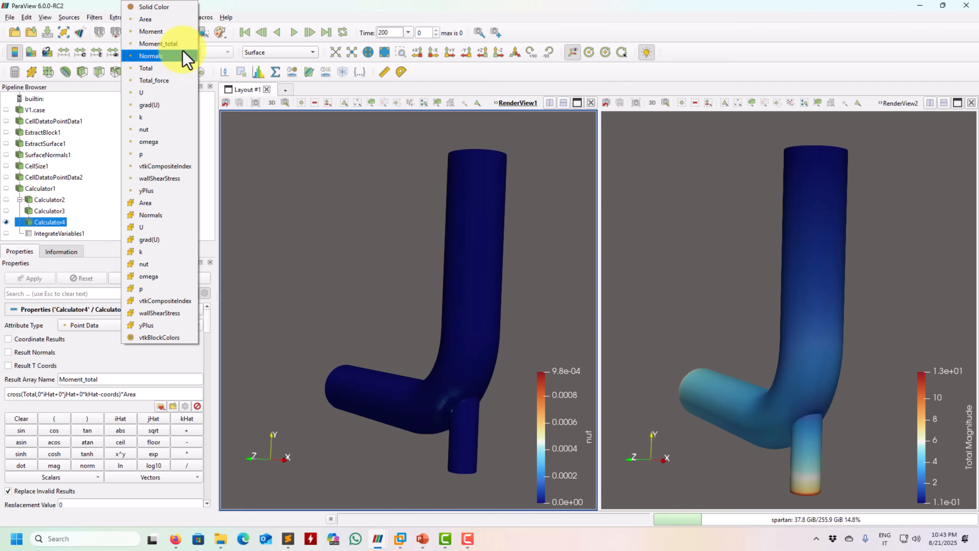
left_click(279, 146)
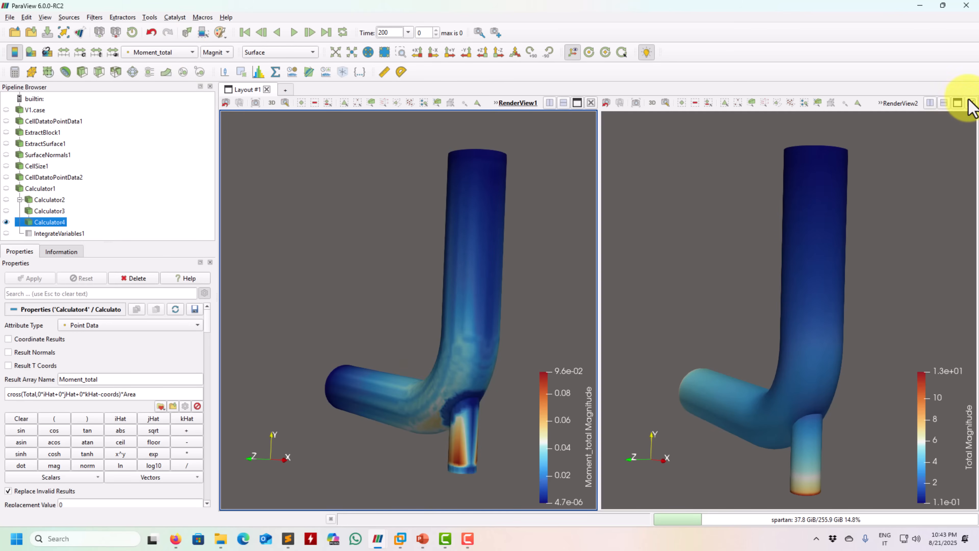
- Close the second render view and apply the Integrate Variables filter to Calculator3 with the Linear Strategy
left_click(48, 212)
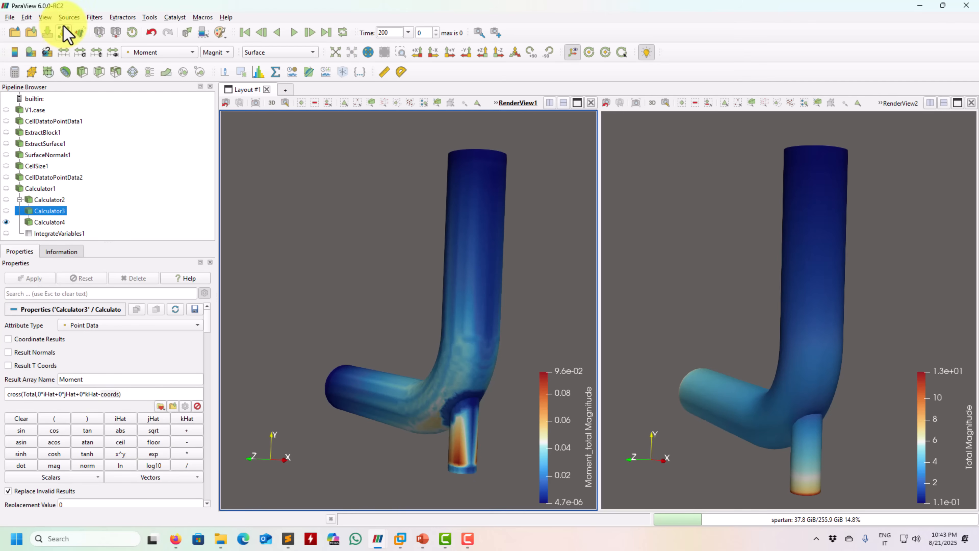
left_click(68, 17)
mouse_move(94, 17)
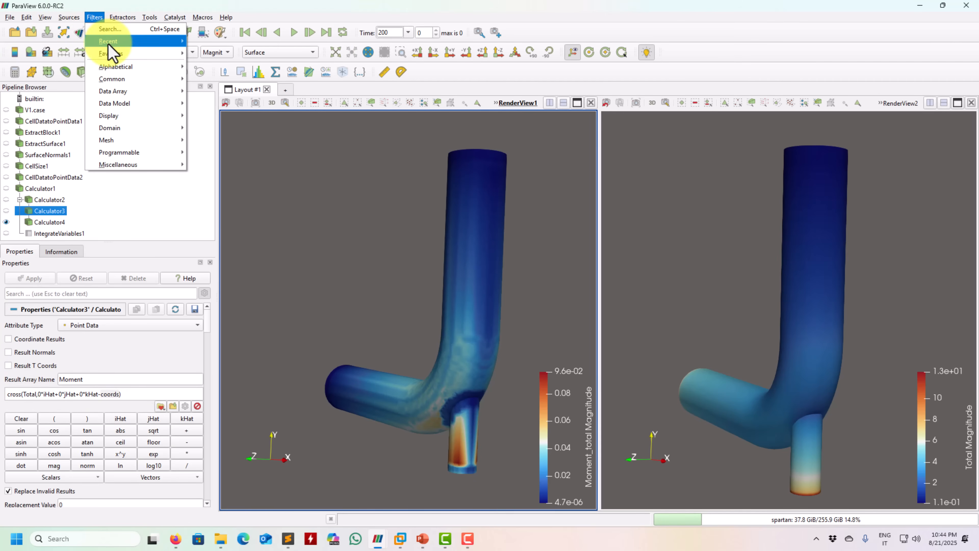
mouse_move(109, 43)
left_click(224, 53)
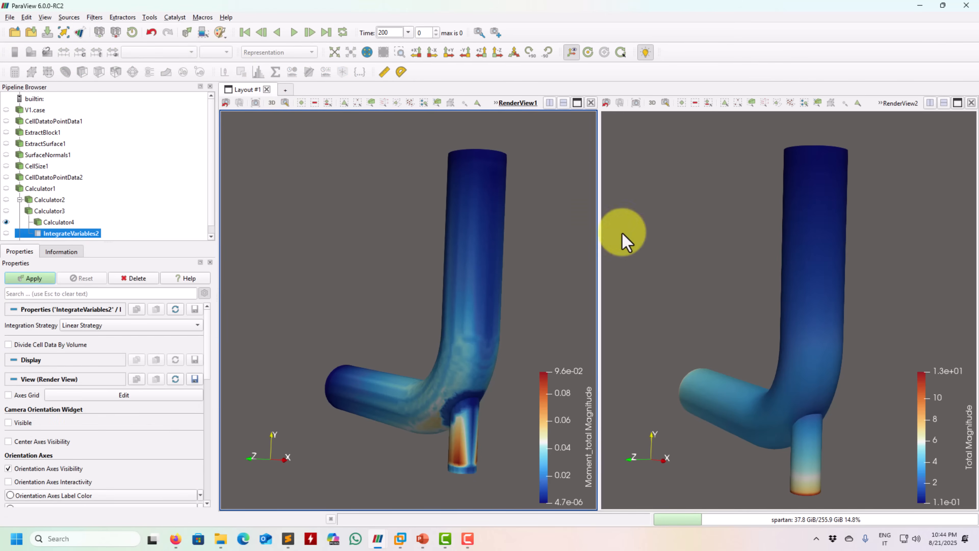
left_click(971, 103)
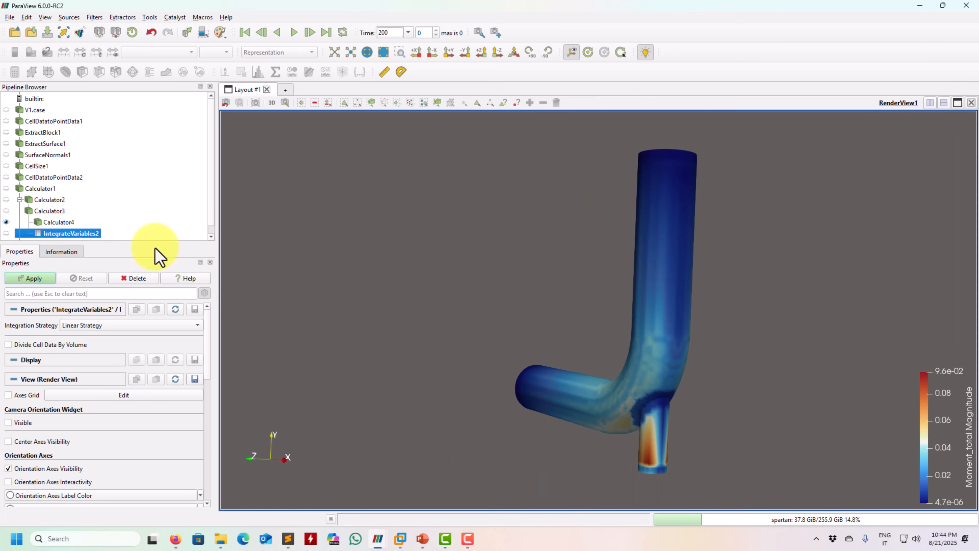
left_click(15, 279)
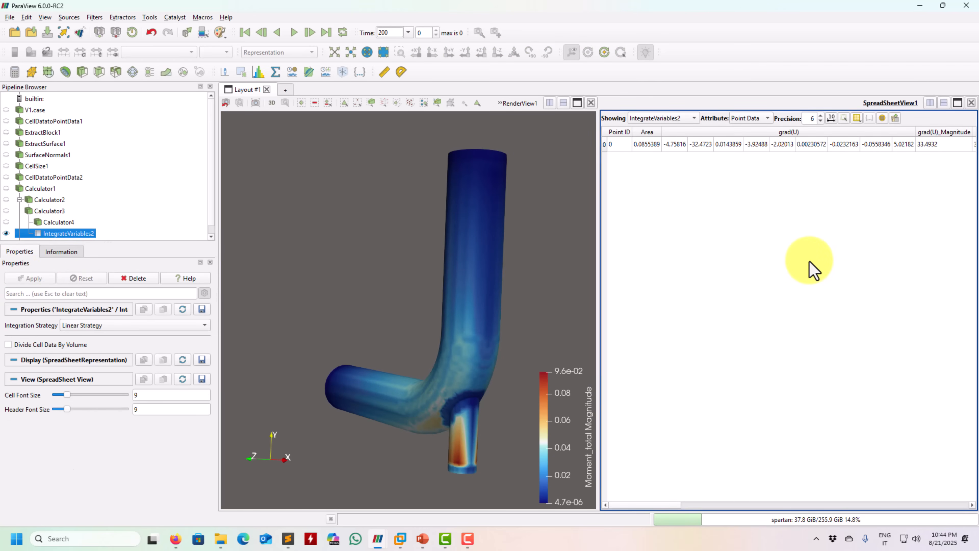
- Limit the integrated results spreadsheet to the Moment, Total and Total_force columns
left_click(860, 119)
left_click(854, 133)
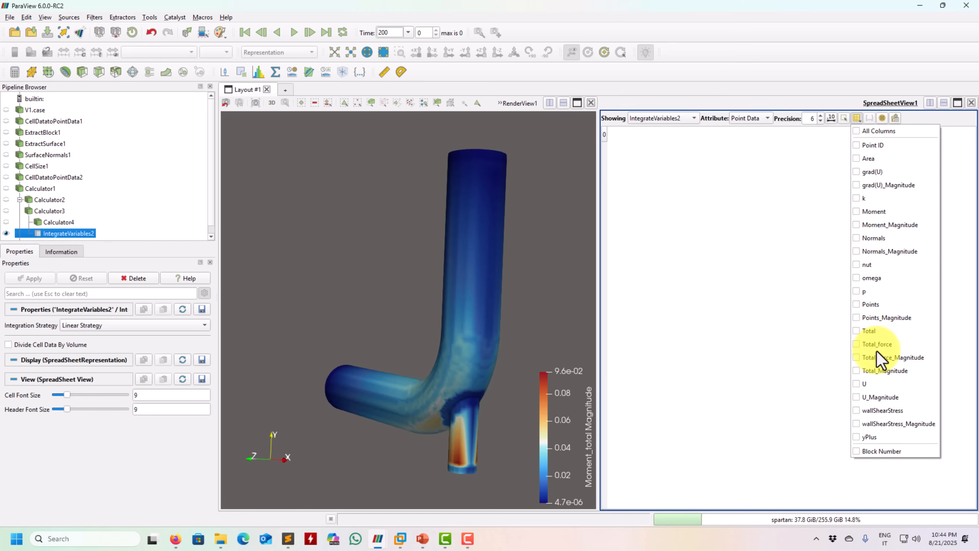
left_click(857, 211)
left_click(858, 331)
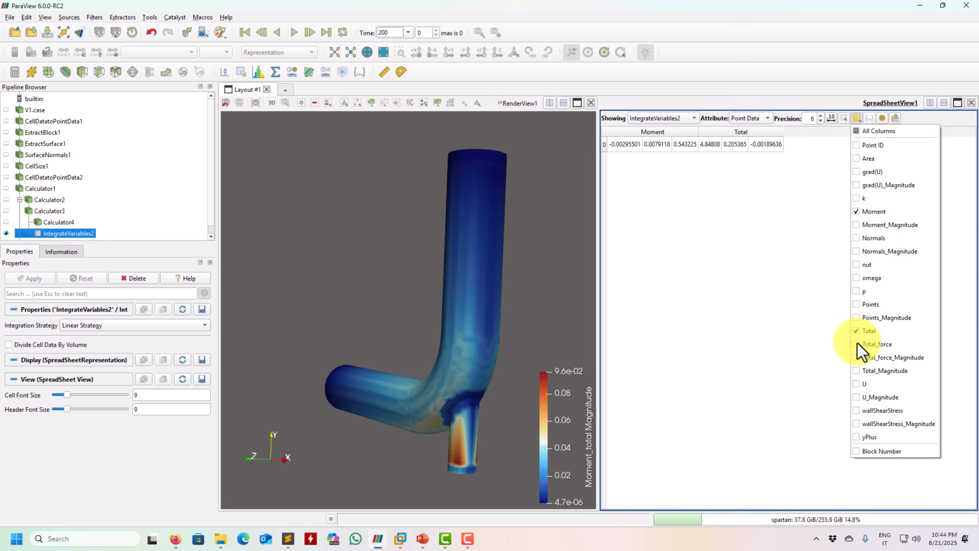
left_click(798, 358)
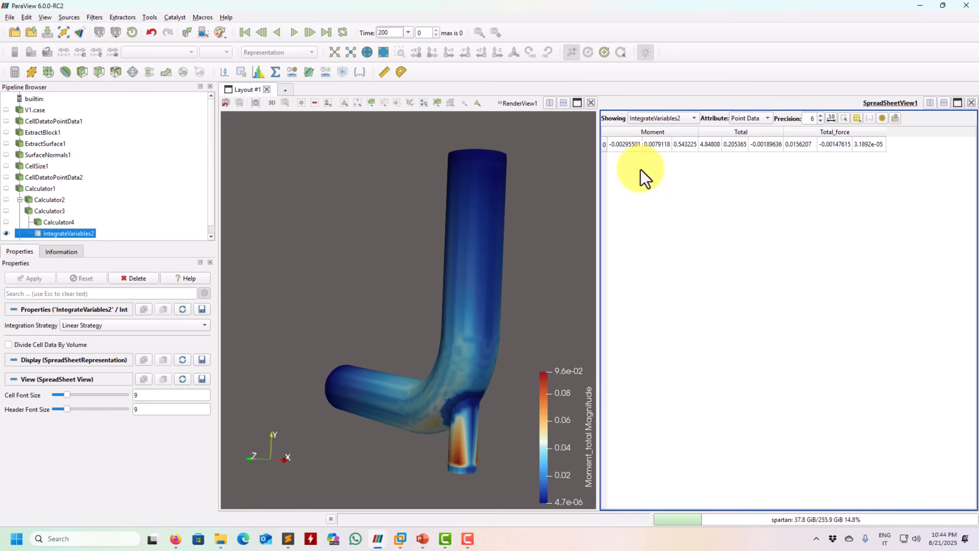
- Switch to Zmoments.txt in Sublime Text, review the Fluent and OpenFOAM moments, and narrow the window to reveal the integrated values
left_click(286, 540)
left_click(350, 145)
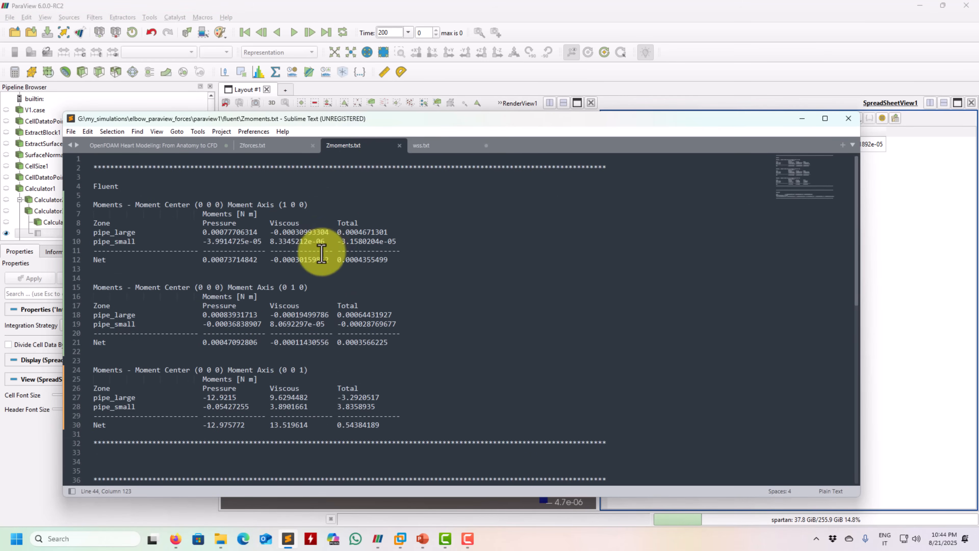
scroll(322, 255, "down", 5)
scroll(321, 254, "up", 5)
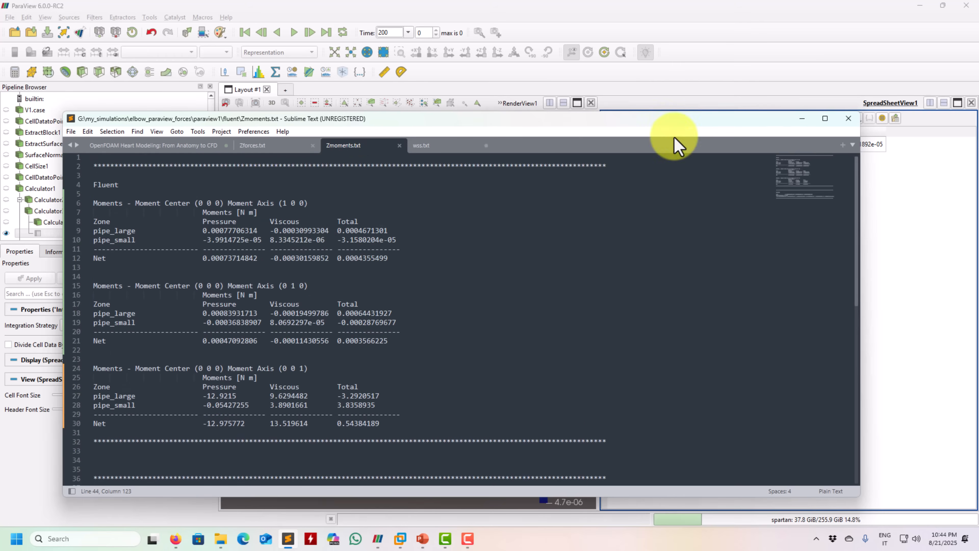
scroll(305, 226, "down", 5)
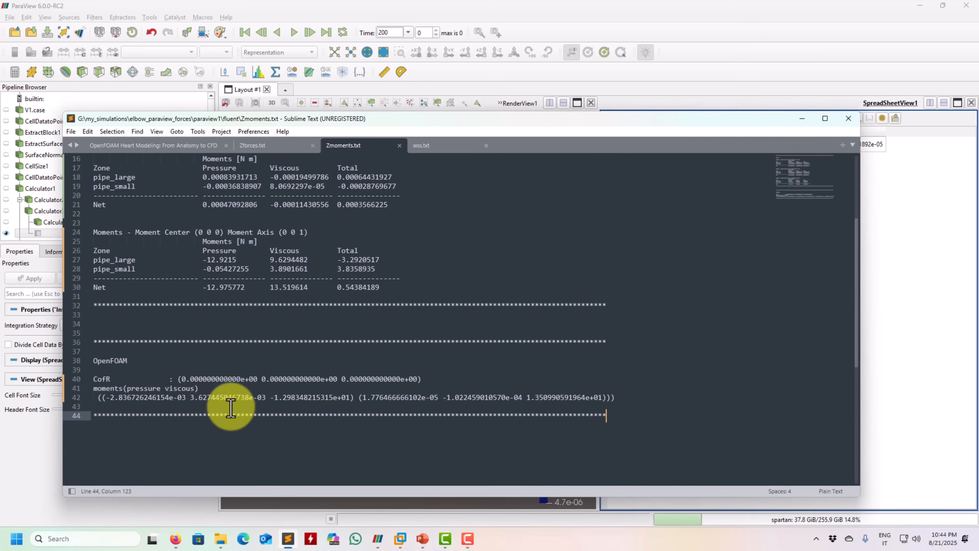
scroll(258, 380, "up", 3)
scroll(258, 380, "down", 3)
scroll(290, 400, "up", 5)
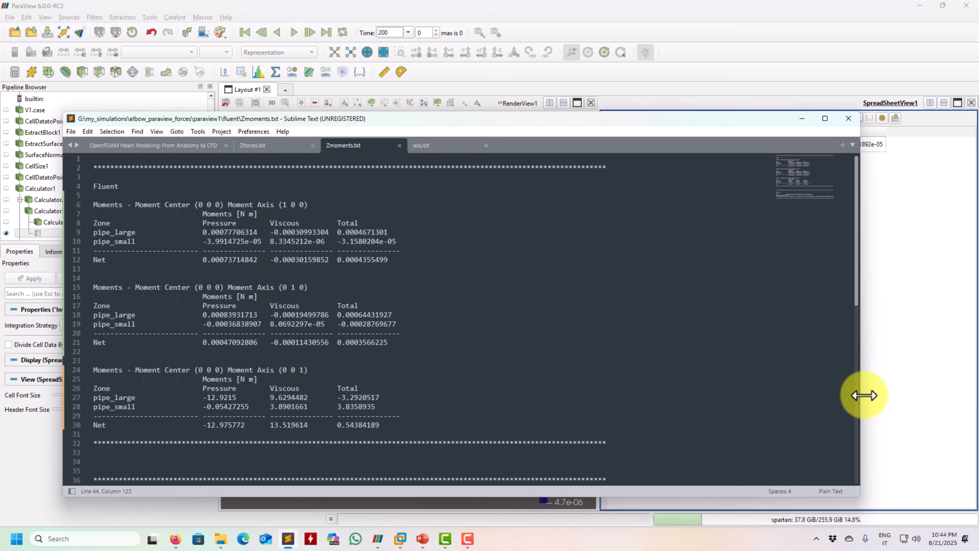
left_click_drag(860, 404, 631, 422)
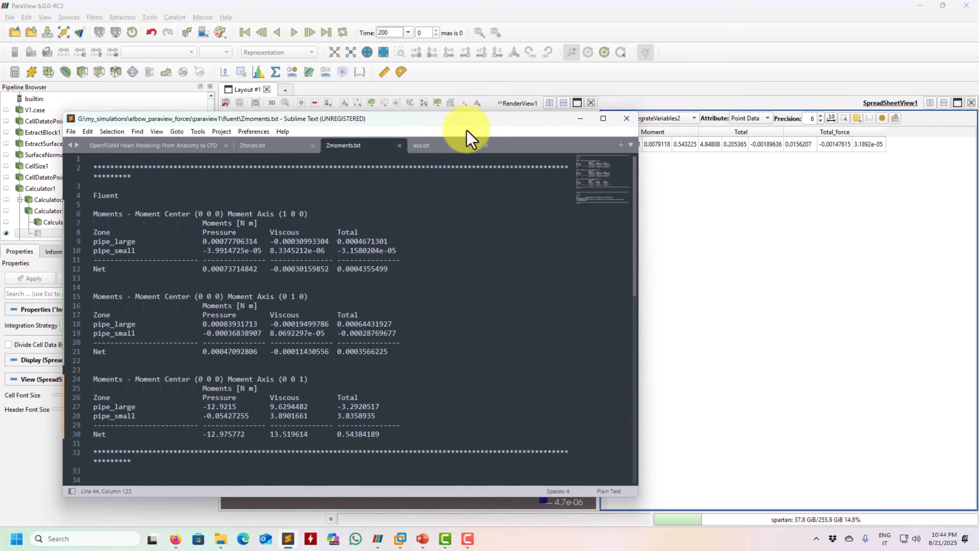
- Move the Sublime Text window clear of the spreadsheet and compare Zforces.txt and Zmoments.txt with the integrated values
left_click_drag(472, 120, 419, 67)
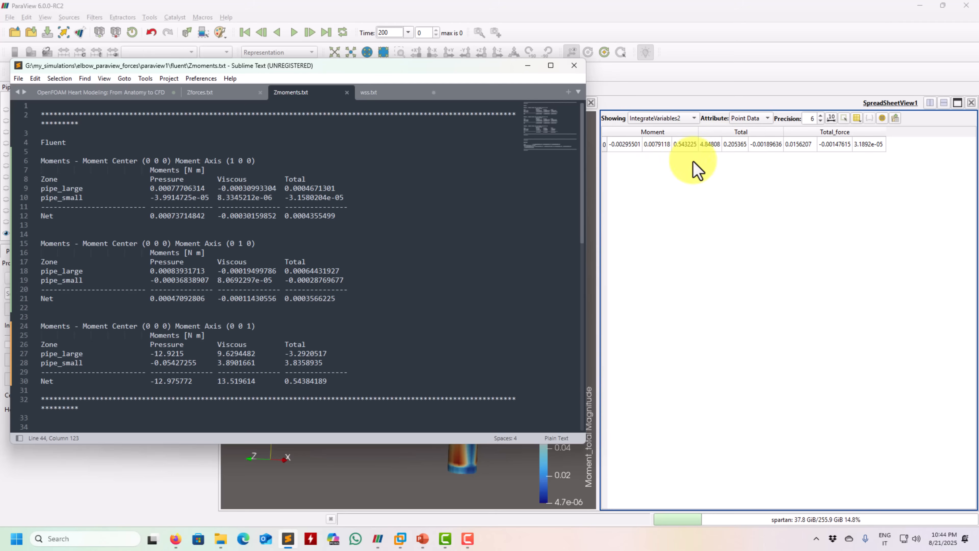
left_click(233, 94)
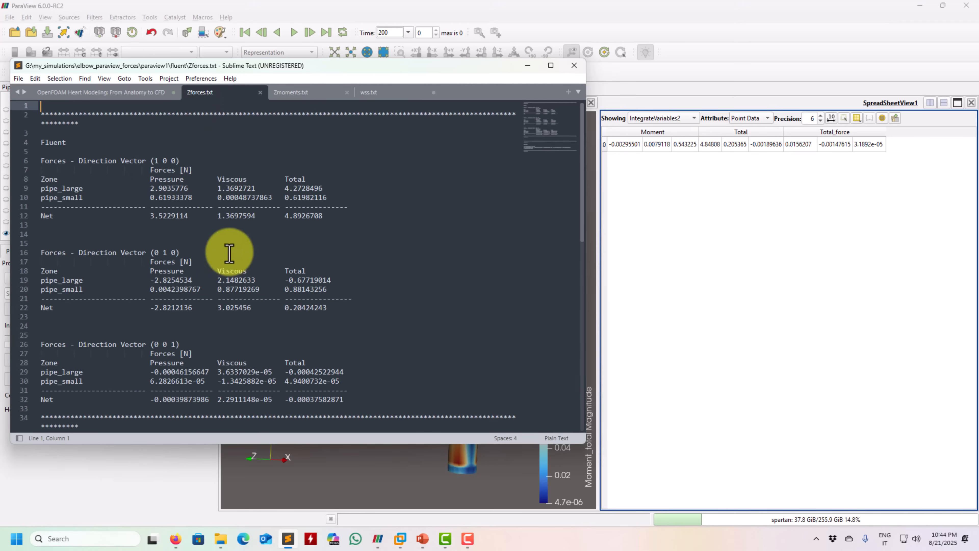
left_click(308, 97)
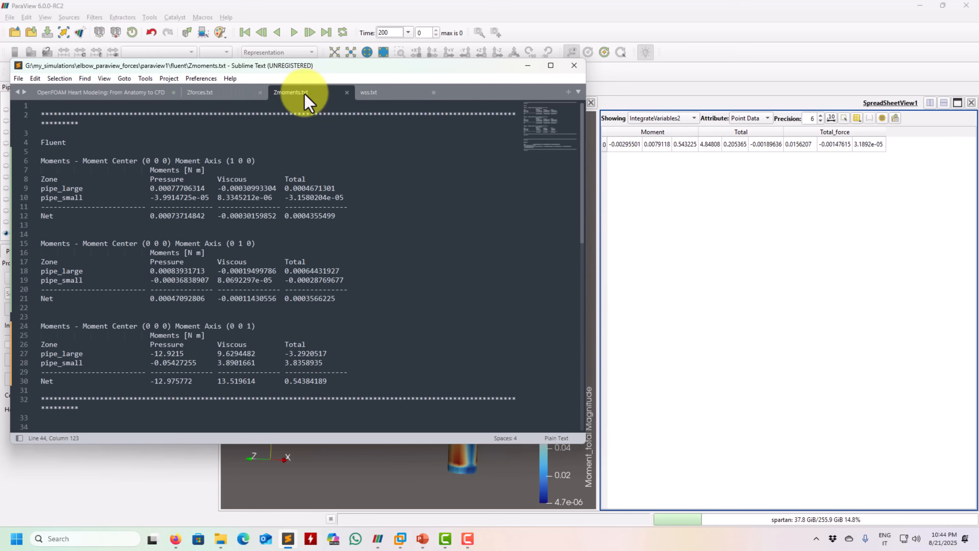
scroll(328, 266, "down", 5)
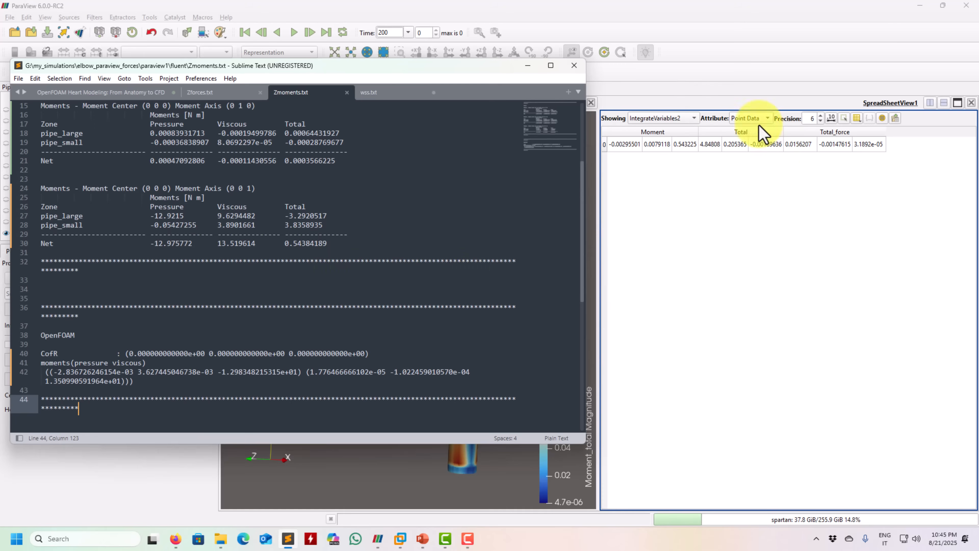
- Return to ParaView and isolate the pressure contribution by setting Calculator1's expression to 1*p*Normals-0*wallShearStress, then apply it
left_click(709, 279)
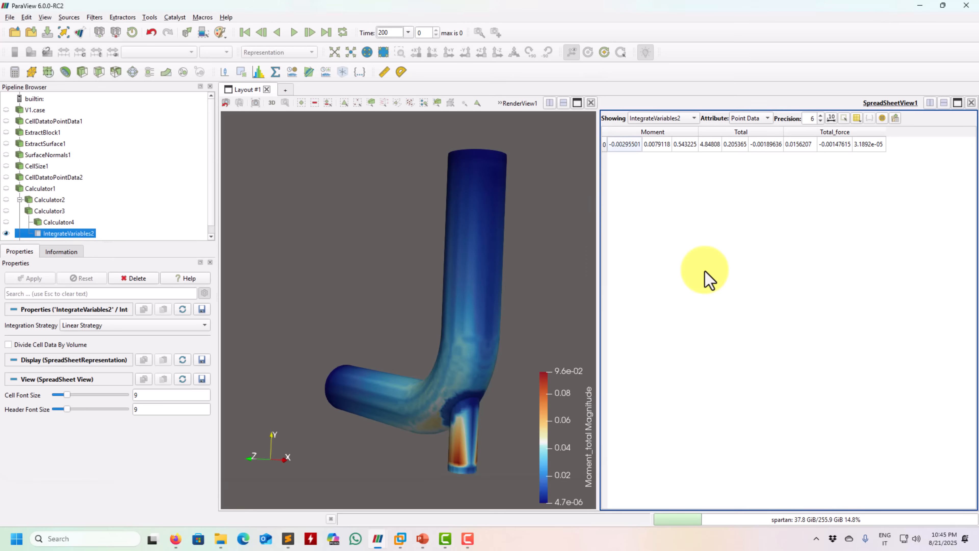
scroll(62, 207, "down", 1)
left_click(54, 214)
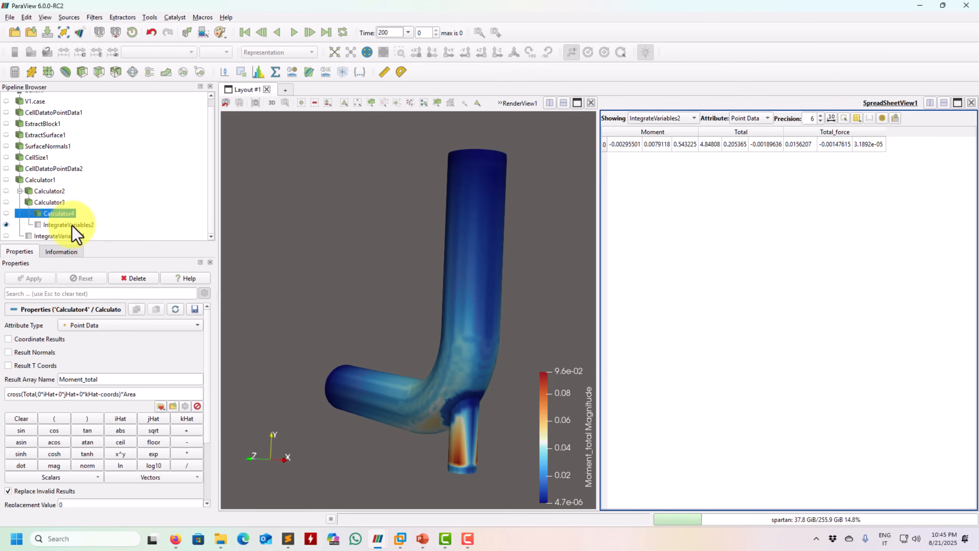
left_click(48, 203)
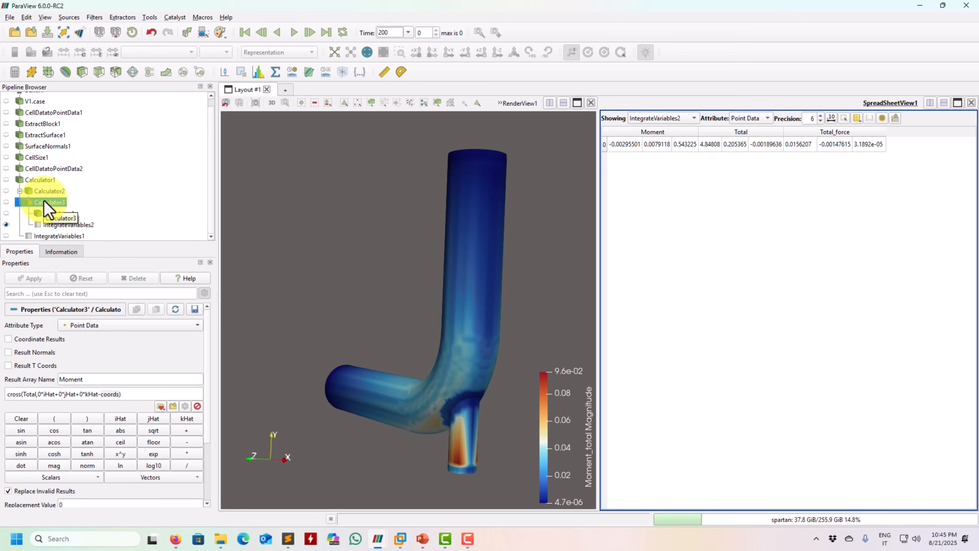
left_click(45, 192)
left_click(40, 180)
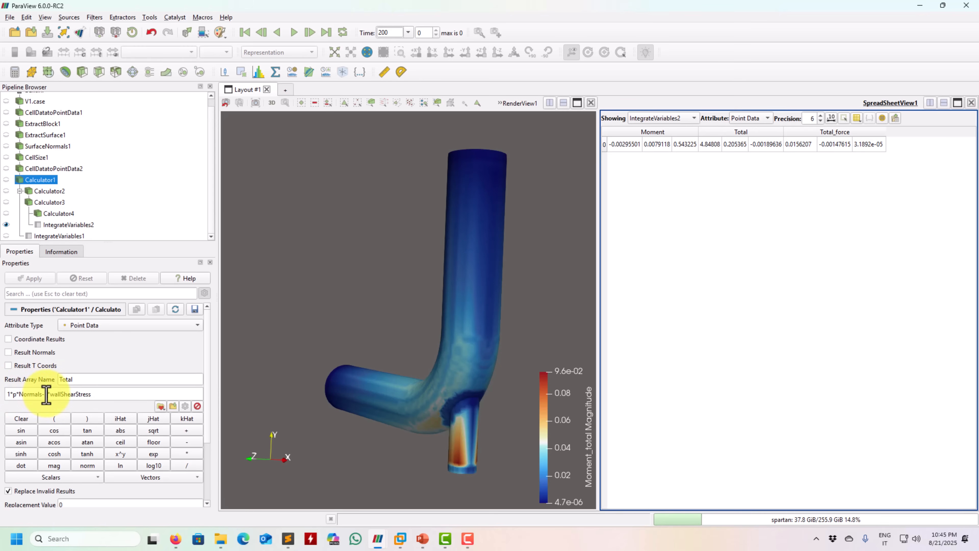
key("BackSpace")
type("0")
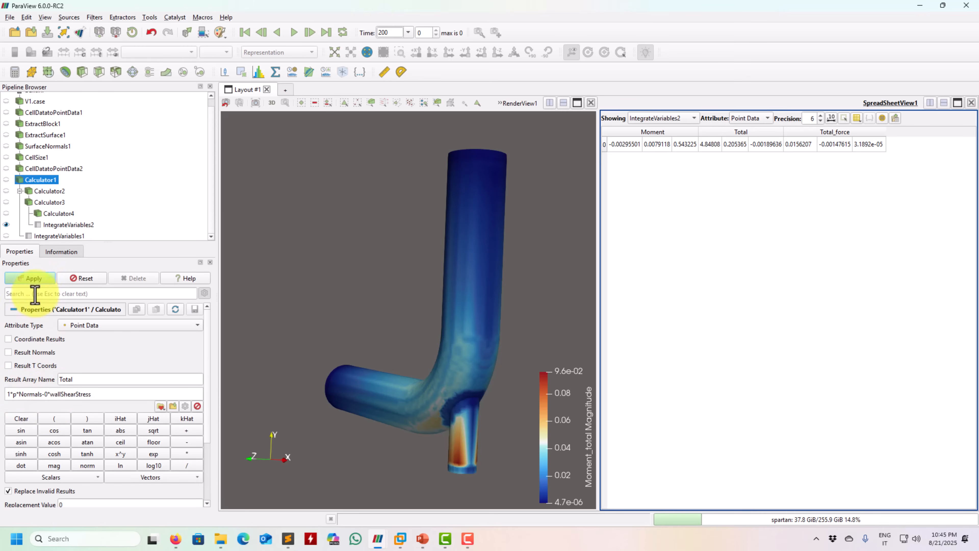
left_click(39, 280)
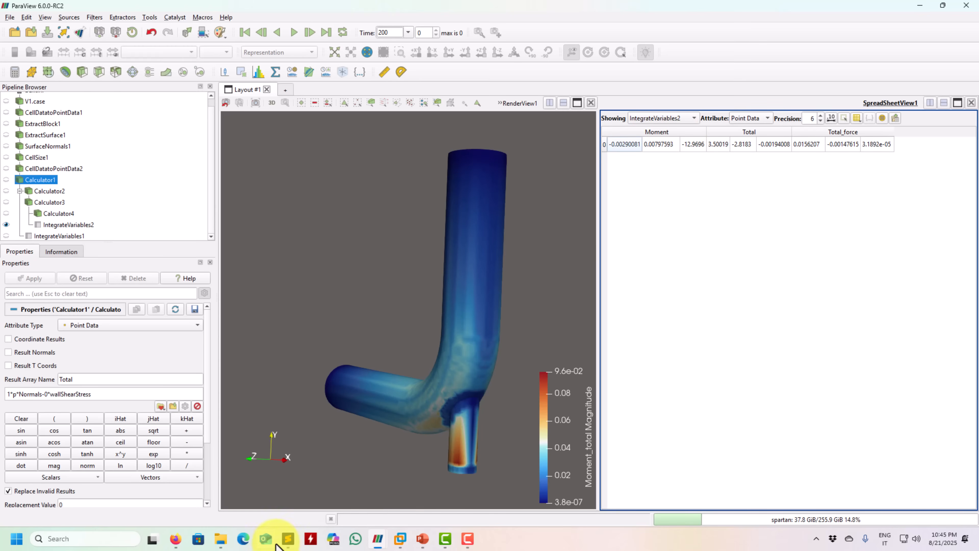
- Switch to Zmoments.txt in Sublime Text and compare the Fluent and OpenFOAM pressure moments, highlighting OpenFOAM's Z pressure moment
left_click(288, 538)
scroll(207, 279, "up", 4)
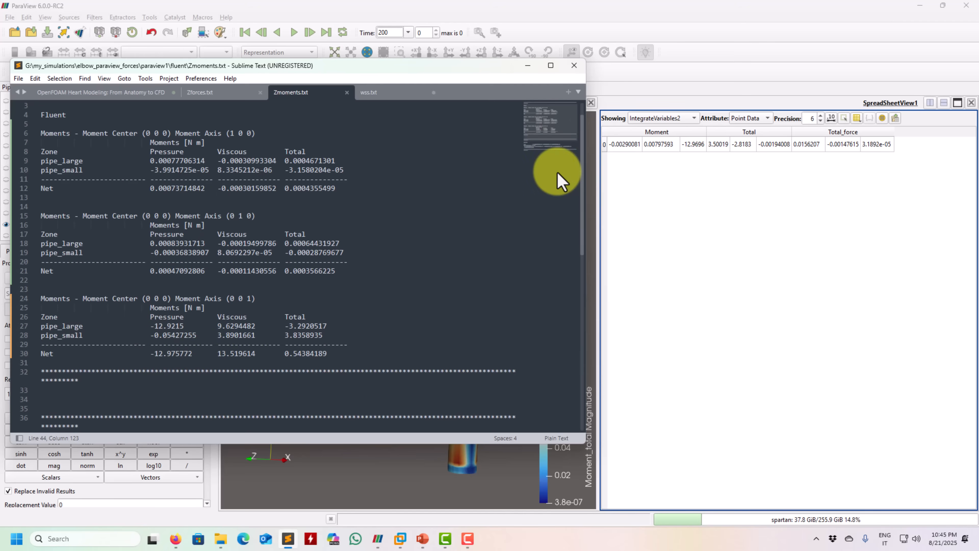
scroll(211, 247, "down", 7)
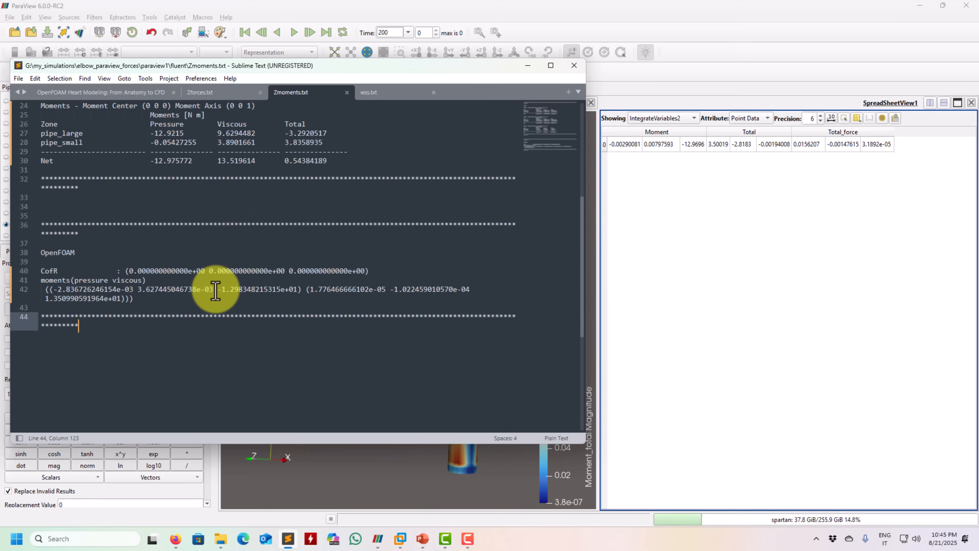
left_click_drag(216, 289, 296, 293)
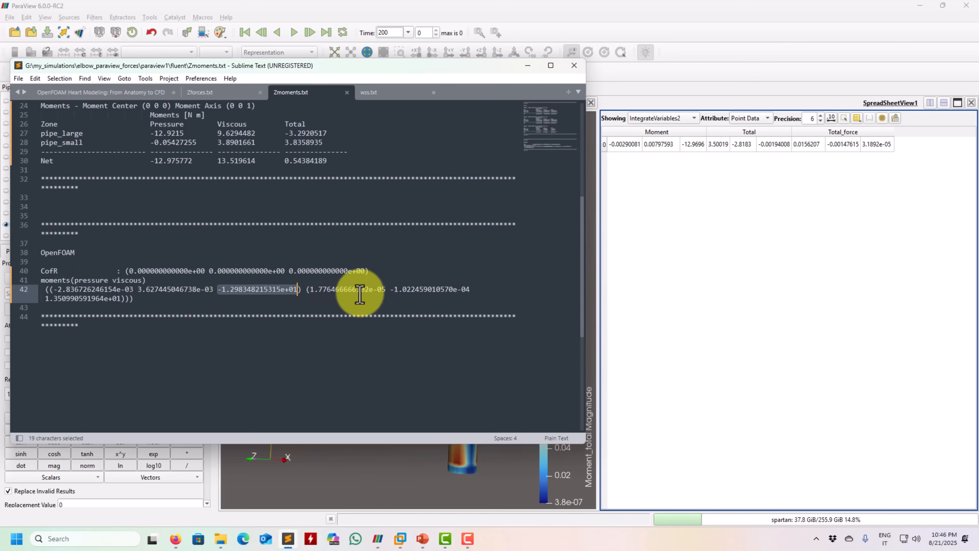
- Return to ParaView and isolate the viscous contribution by applying the expression 0*p*Normals-1*wallShearStress in Calculator1
left_click(682, 304)
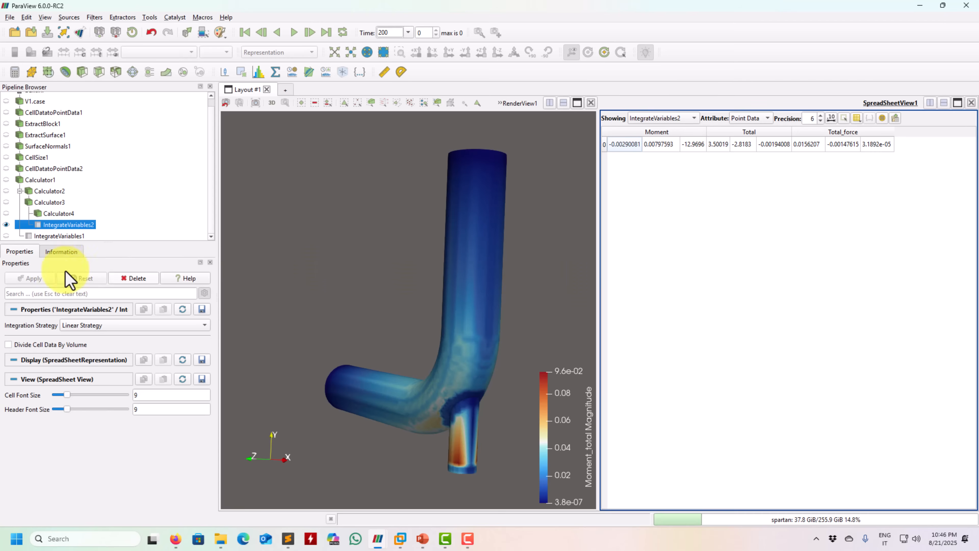
left_click(47, 191)
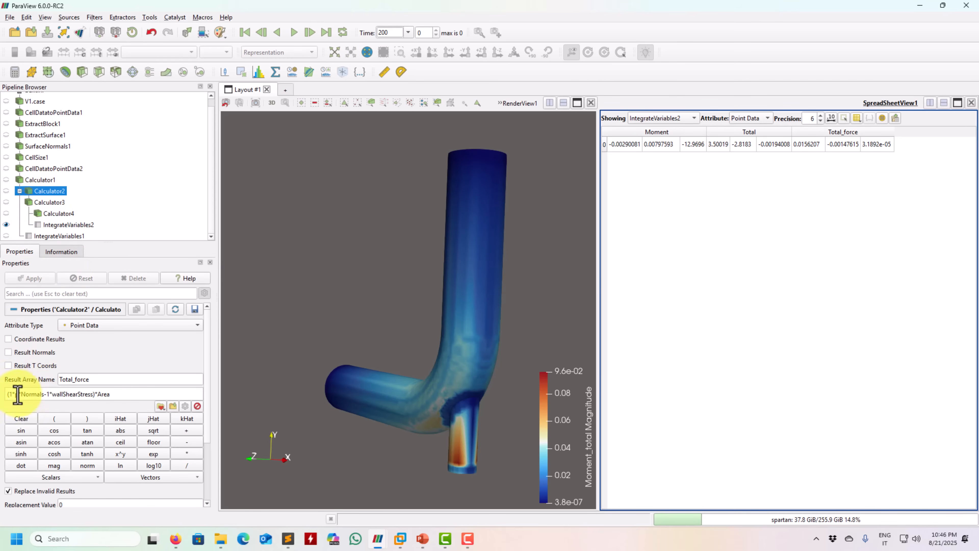
left_click(40, 180)
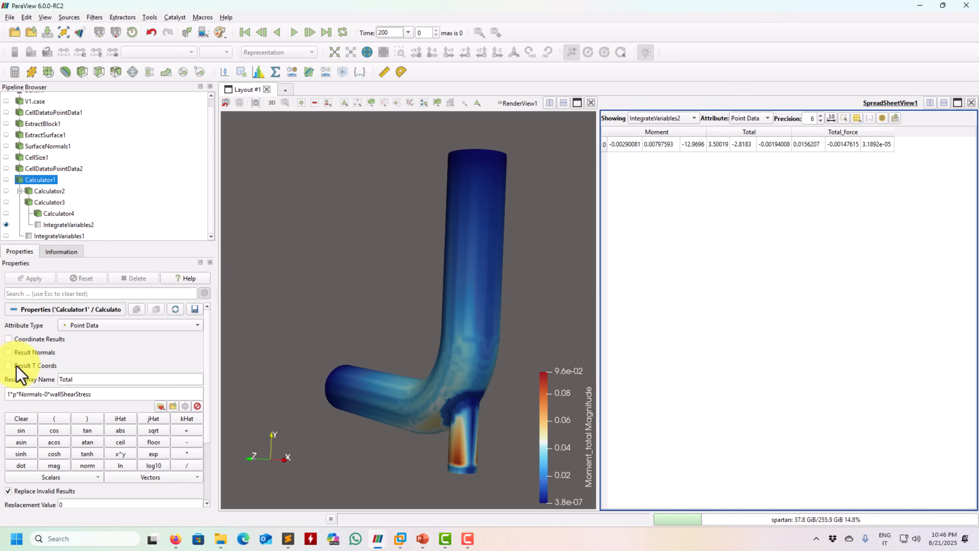
left_click(46, 394)
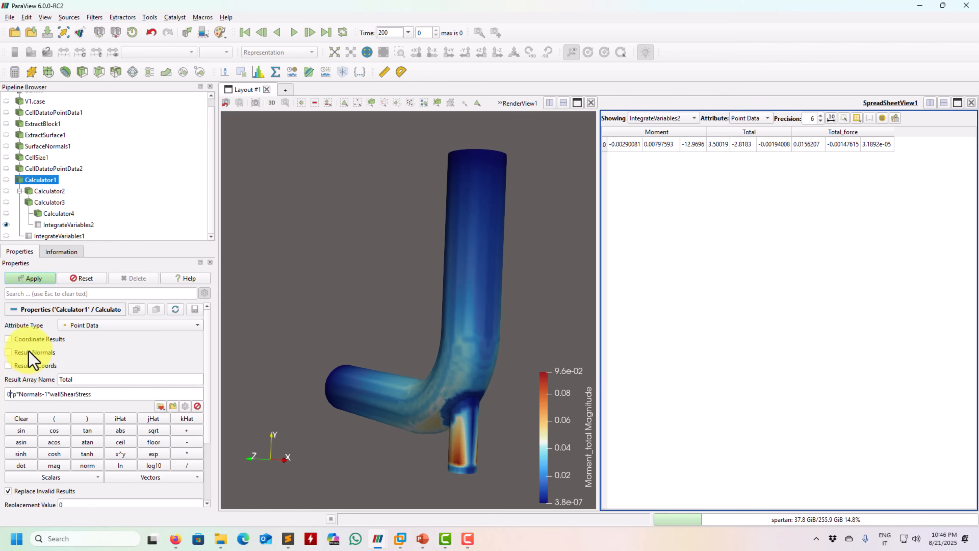
left_click(33, 278)
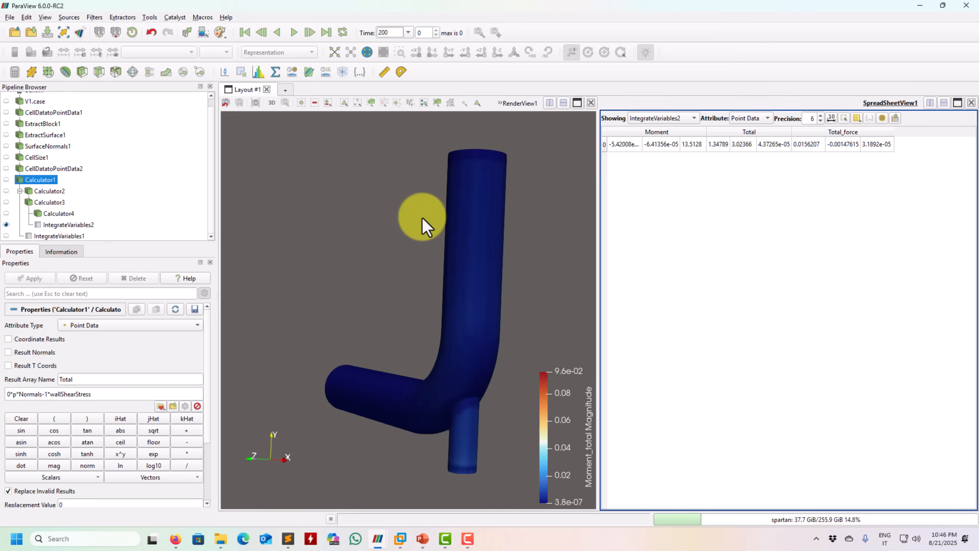
- Fit the spreadsheet's Moment column to its values and compare them with the OpenFOAM viscous moments in Zmoments.txt in Sublime Text
double_click(643, 134)
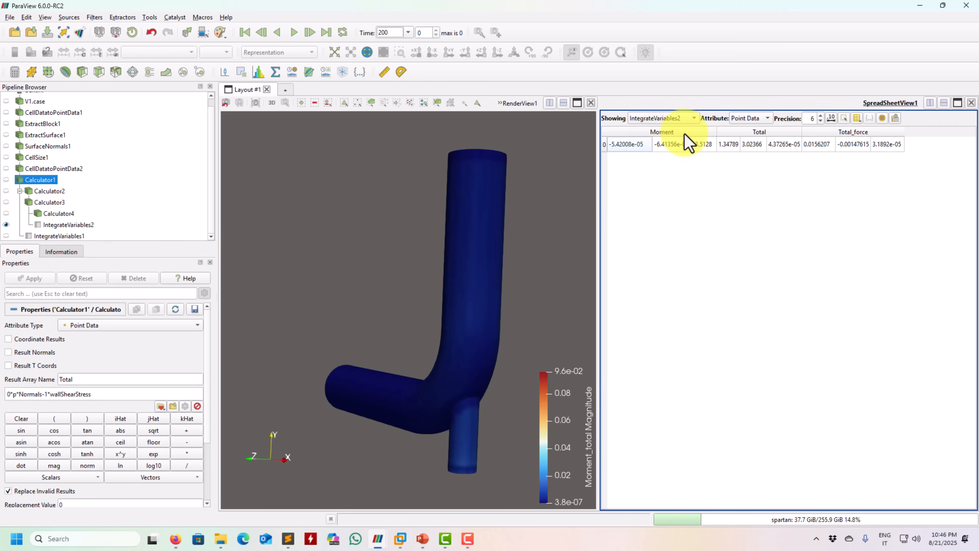
left_click(288, 539)
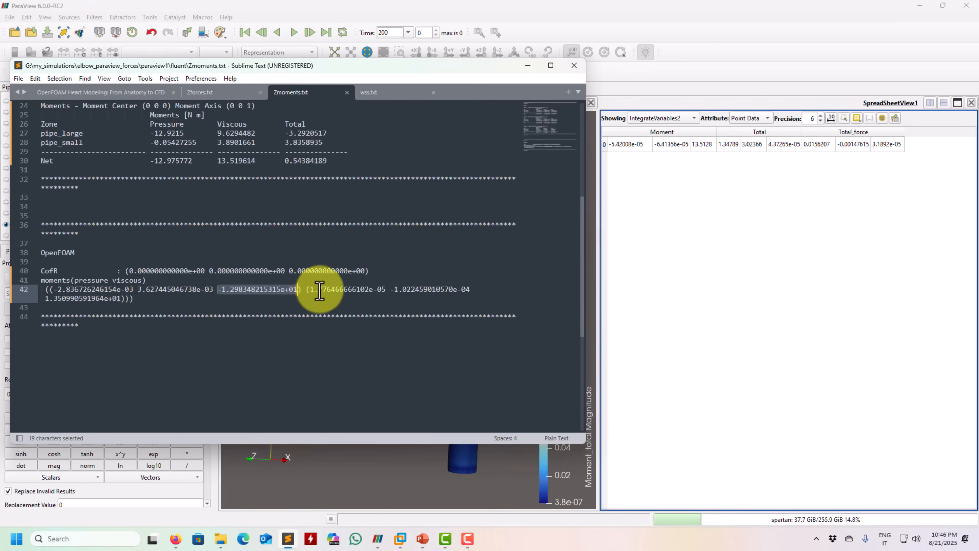
left_click(310, 290)
left_click_drag(310, 290, 475, 291)
left_click(392, 291)
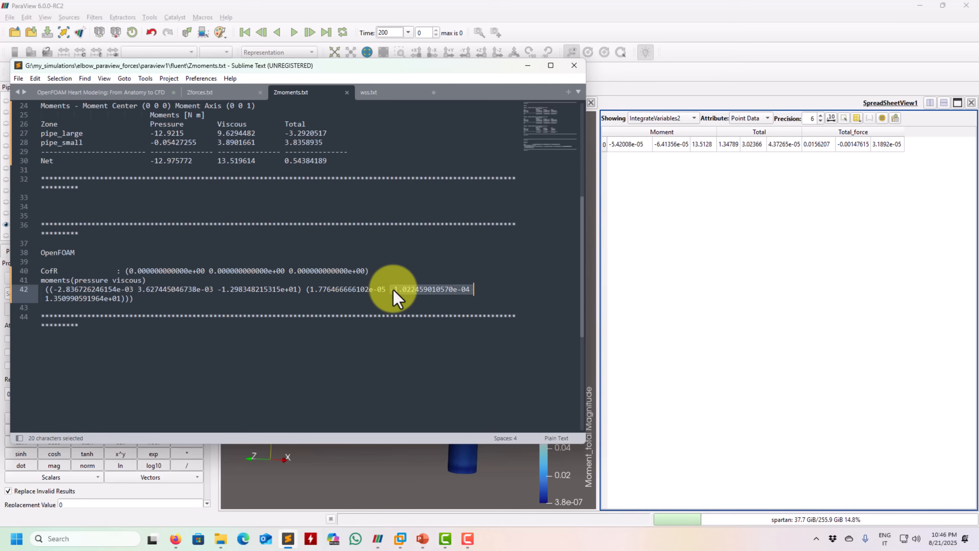
left_click(91, 298)
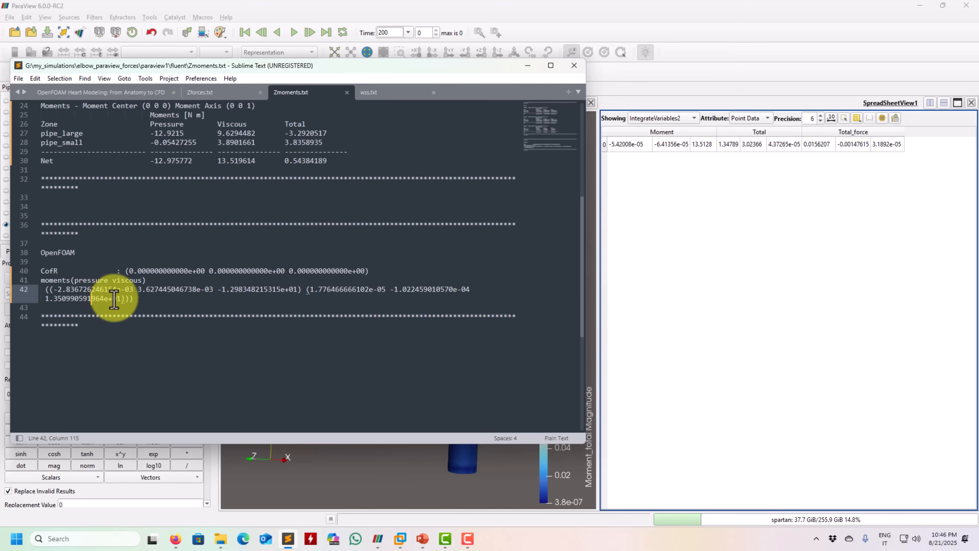
left_click_drag(119, 301, 47, 301)
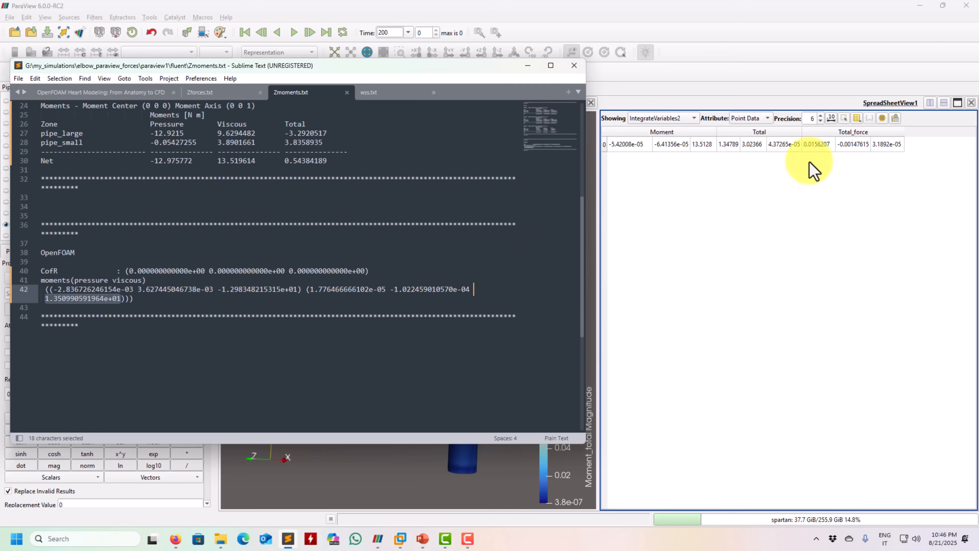
- Return to ParaView and restore both contributions by applying the expression 1*p*Normals-1*wallShearStress in Calculator1
left_click(655, 289)
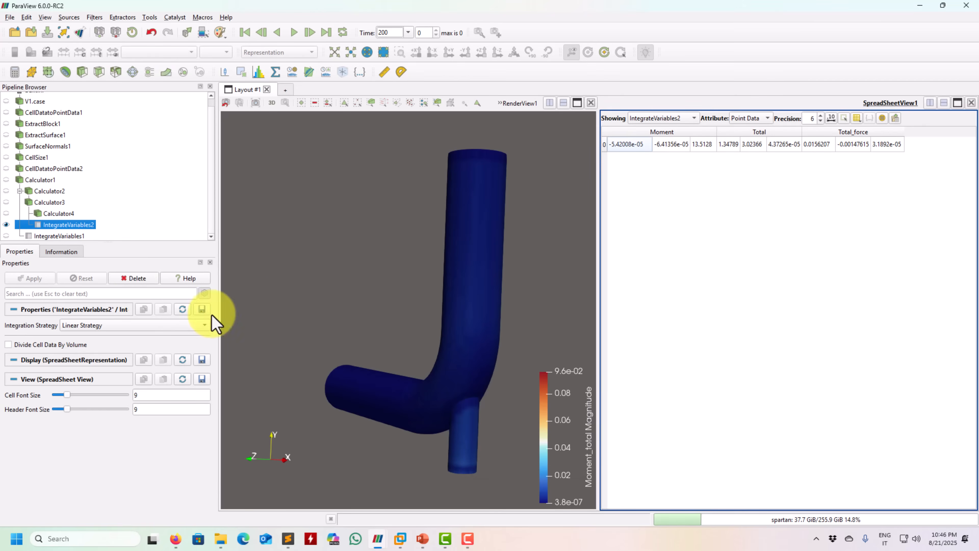
left_click(49, 203)
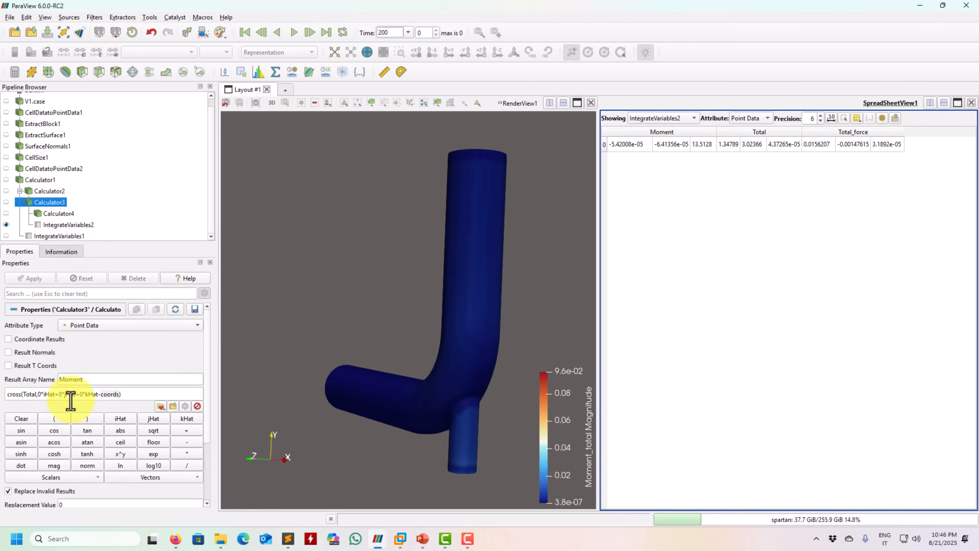
left_click(46, 191)
left_click(41, 179)
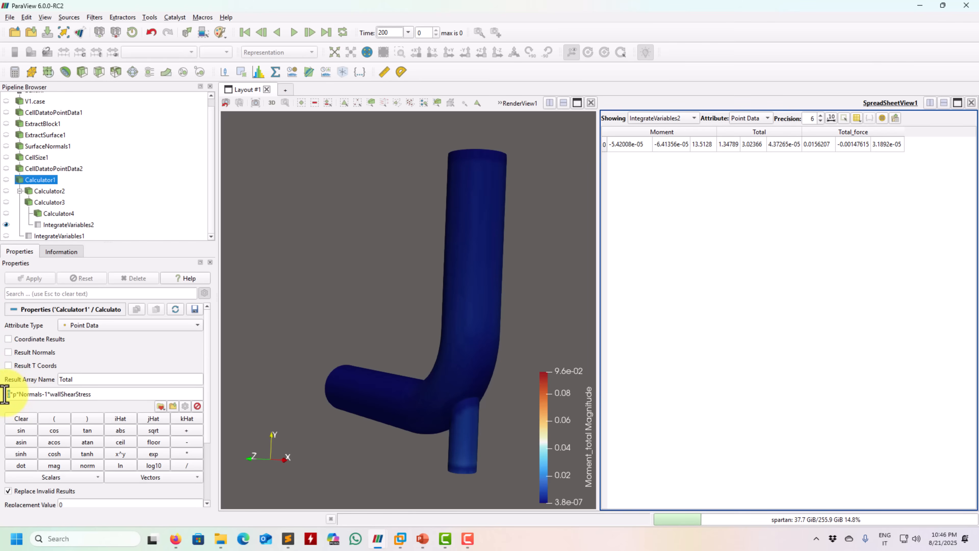
left_click(34, 278)
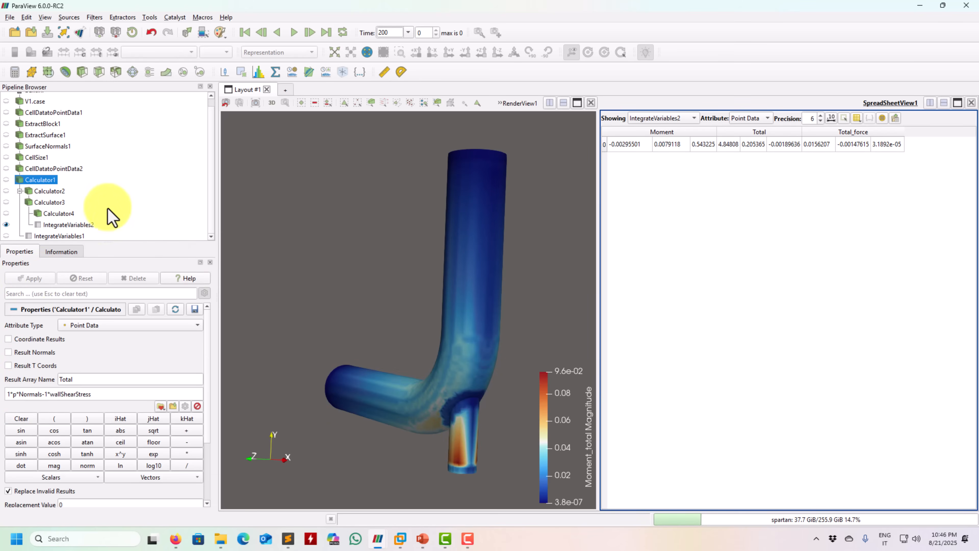
- Switch to the other ParaView session and inspect its PythonCalculator1 filter and the IntegrateVariables2 results spreadsheet
left_click(59, 214)
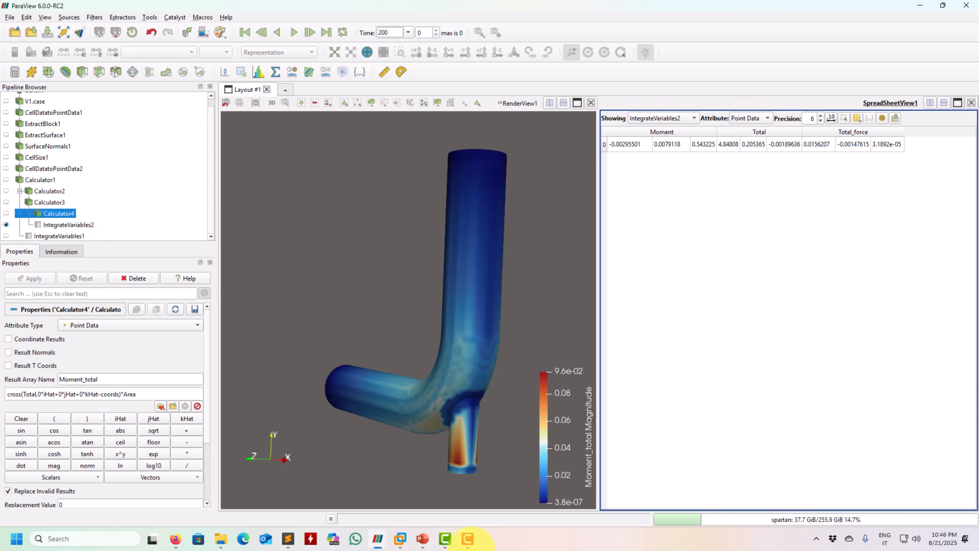
mouse_move(402, 540)
left_click(403, 492)
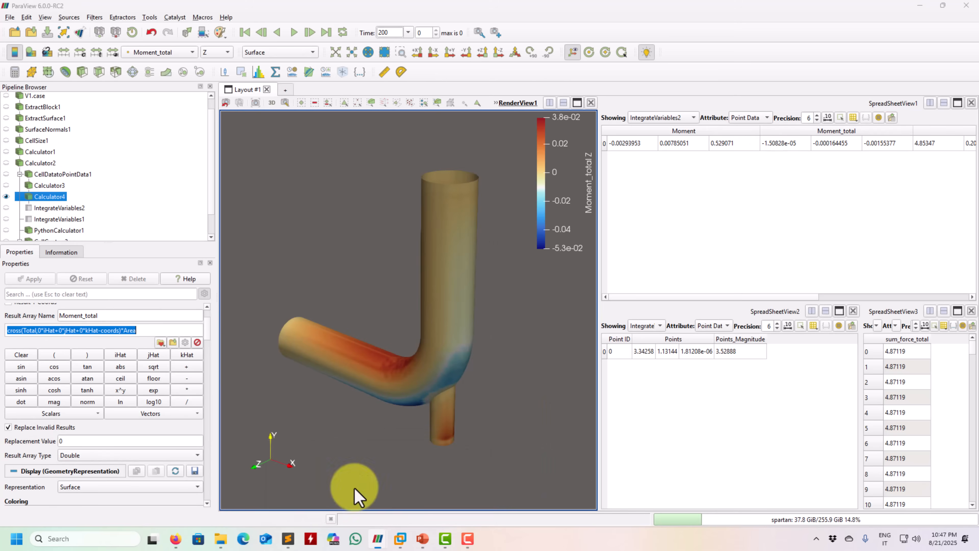
scroll(58, 205, "down", 1)
left_click(56, 203)
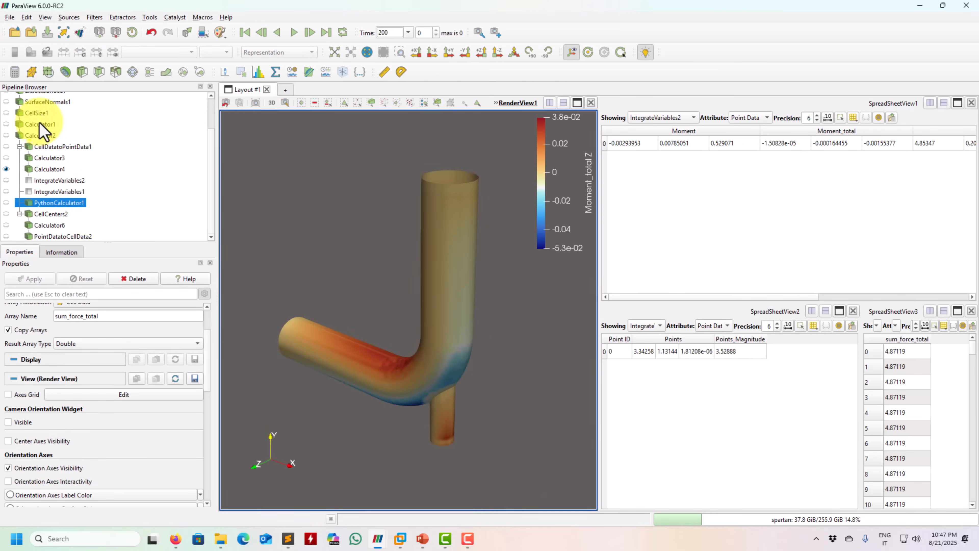
left_click(705, 178)
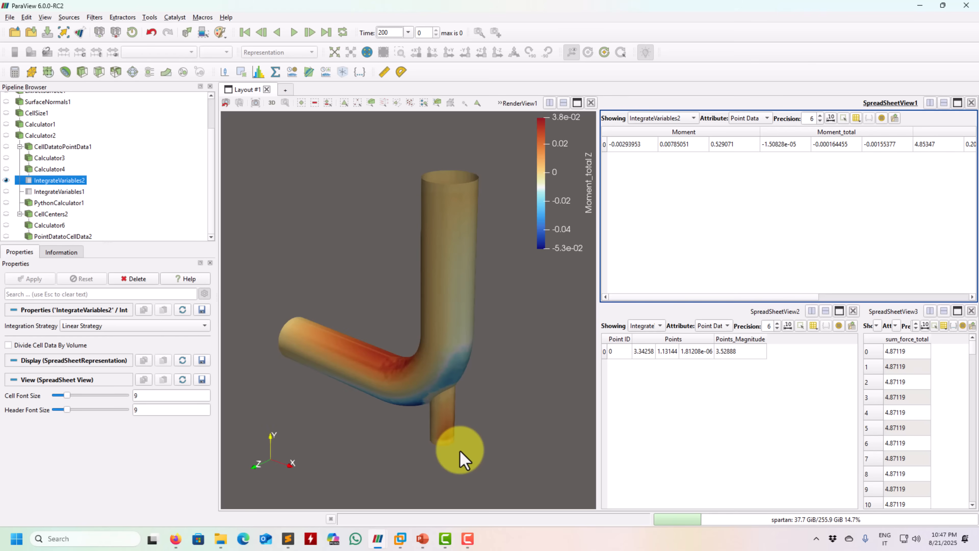
- Select Calculator4 and examine the Z component of Moment_total on the elbow surface from several angles
left_click_drag(410, 449, 459, 314)
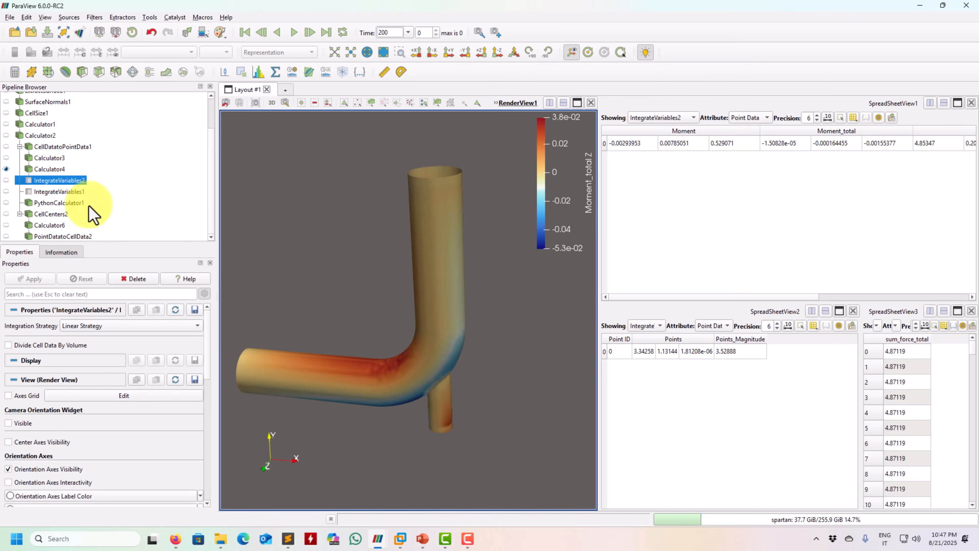
left_click(50, 170)
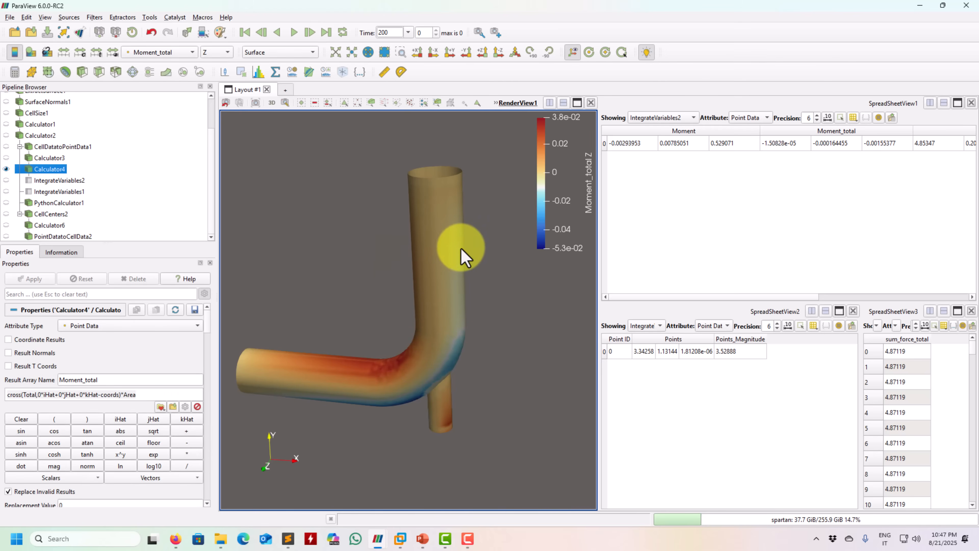
left_click_drag(461, 249, 459, 355)
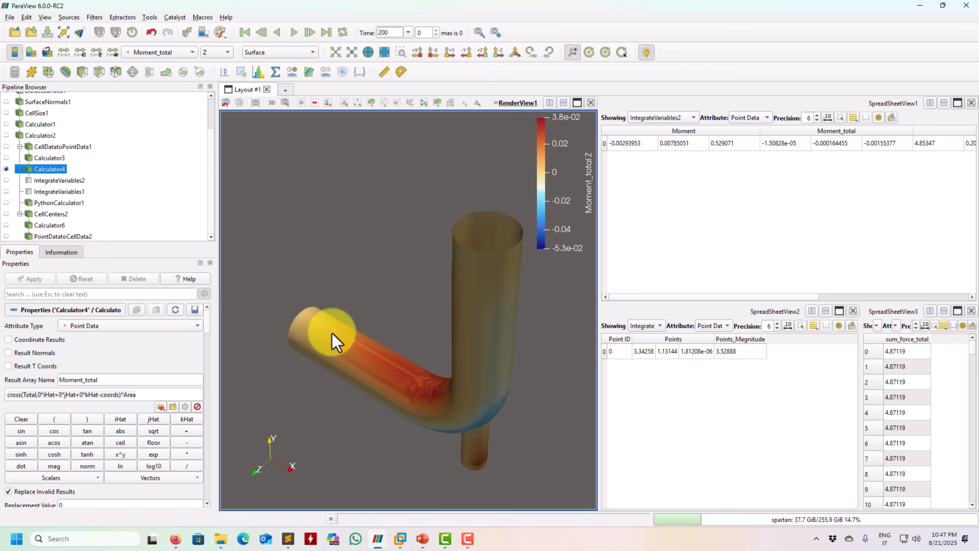
left_click_drag(328, 356, 304, 323)
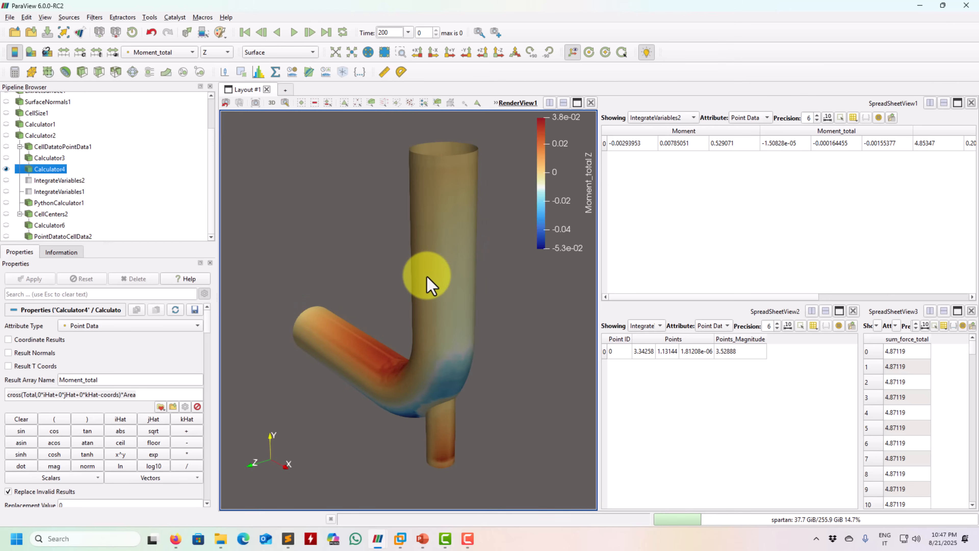